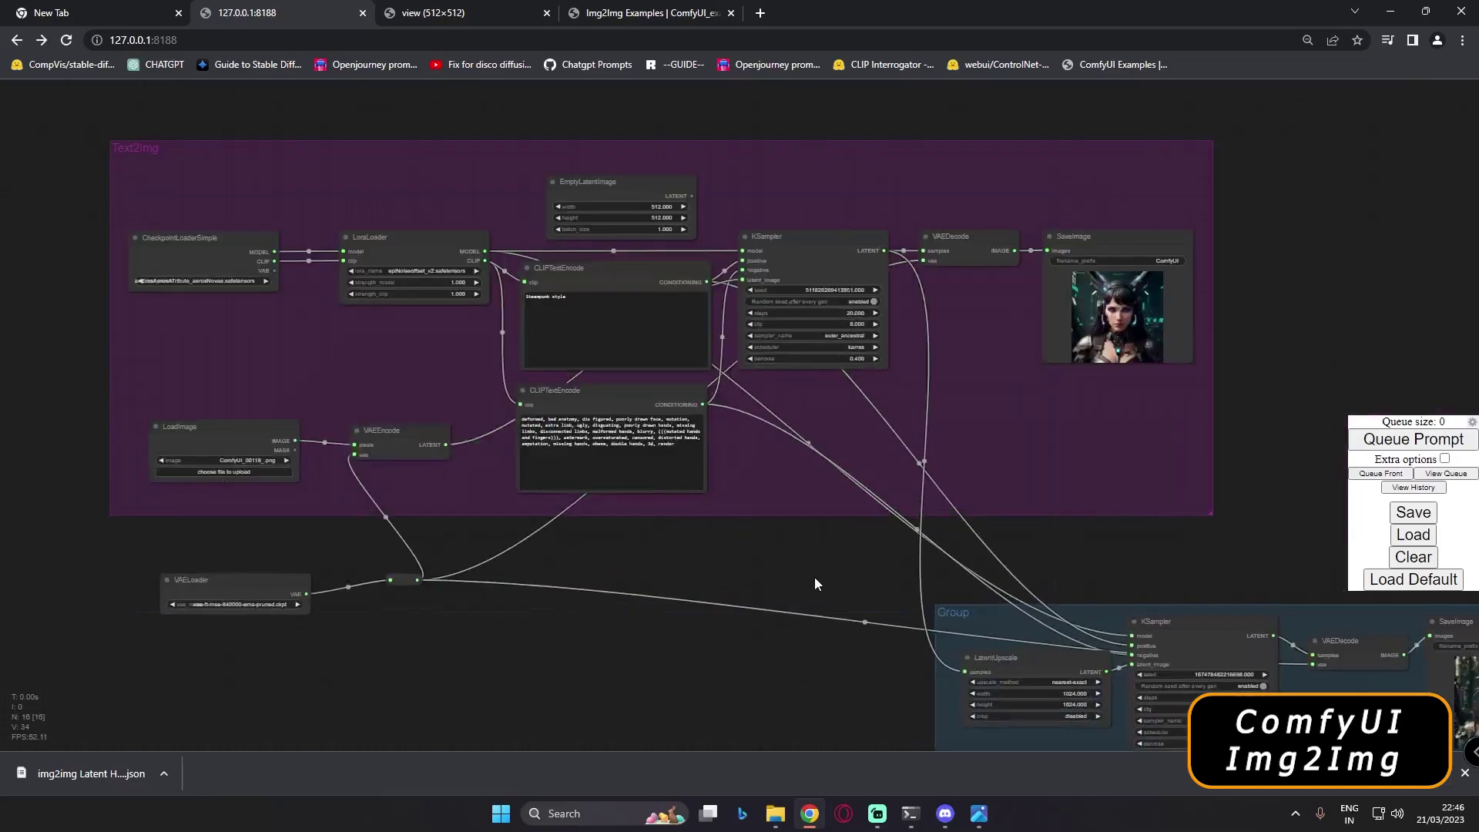
Examine the LoadImage, VAEEncode, VAELoader and LoraLoader nodes in and below the Text2Img group
{"action": "scroll", "coordinate": [777, 490], "scroll_direction": "up", "scroll_amount": 2}
{"action": "left_click_drag", "start_coordinate": [442, 692], "coordinate": [903, 720]}
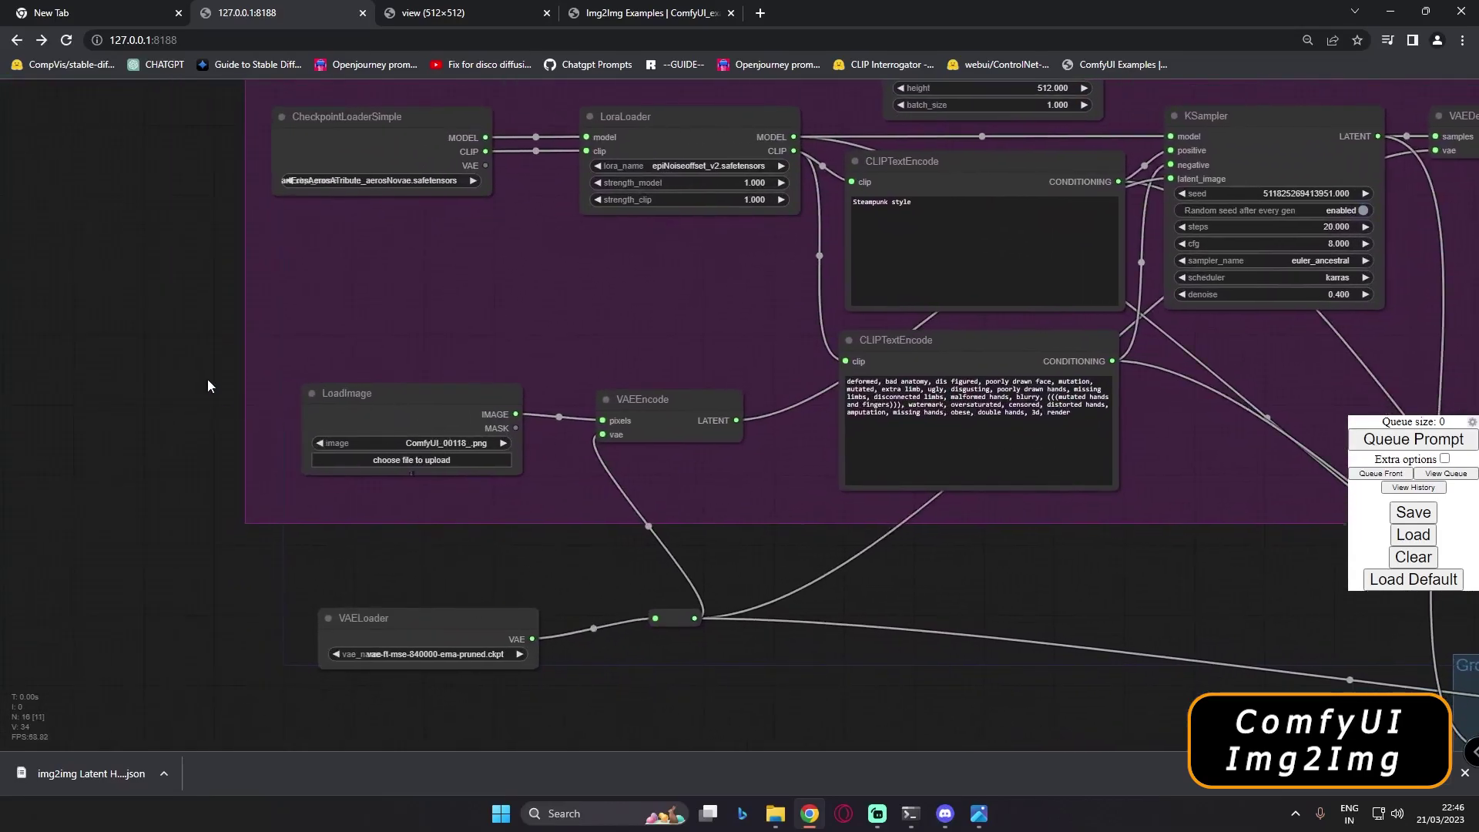
{"action": "scroll", "coordinate": [213, 387], "scroll_direction": "up", "scroll_amount": 3}
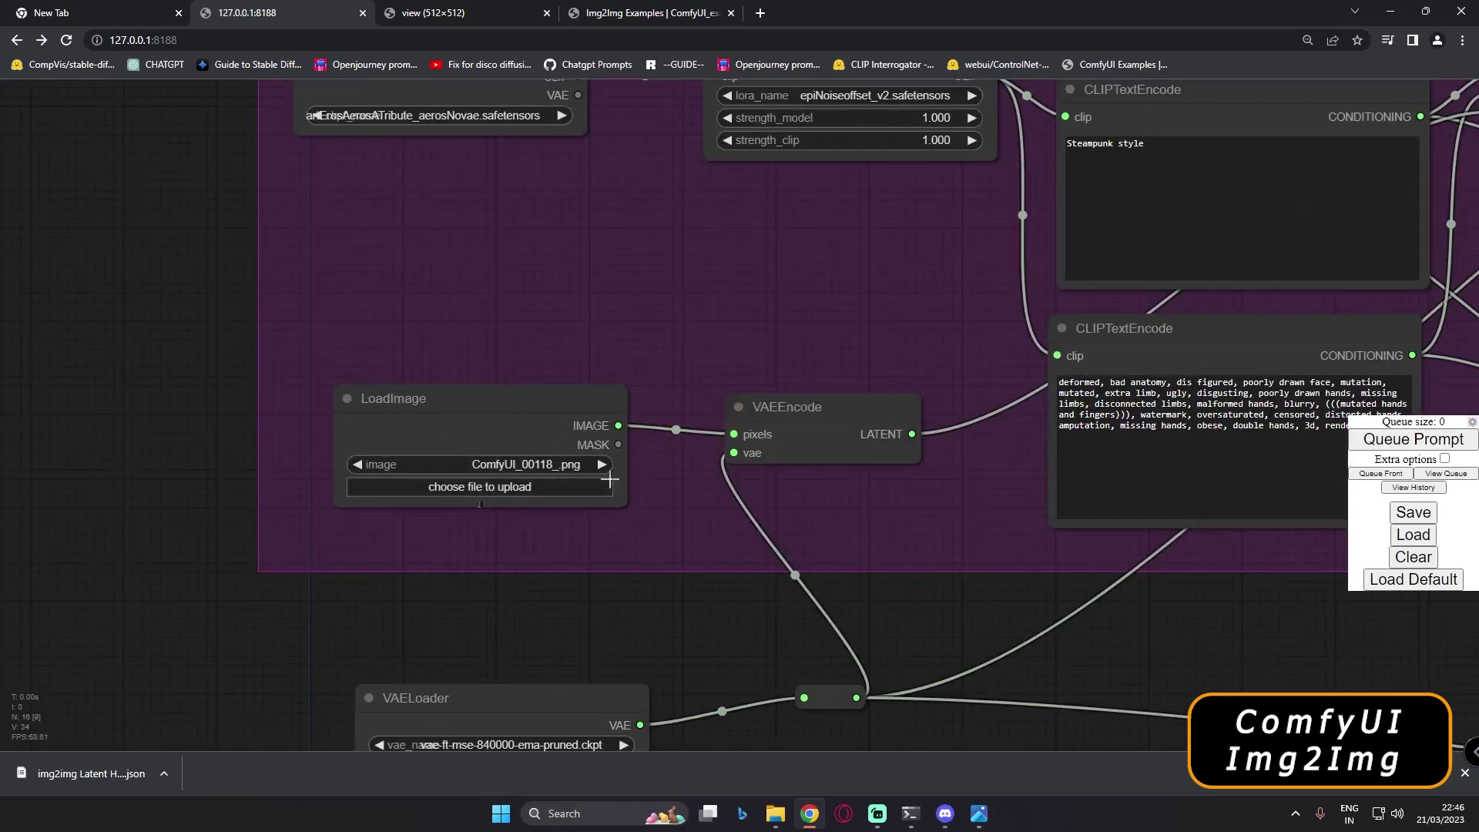
{"action": "scroll", "coordinate": [569, 481], "scroll_direction": "down", "scroll_amount": 1}
{"action": "left_click_drag", "start_coordinate": [109, 583], "coordinate": [55, 443]}
{"action": "scroll", "coordinate": [363, 447], "scroll_direction": "up", "scroll_amount": 1}
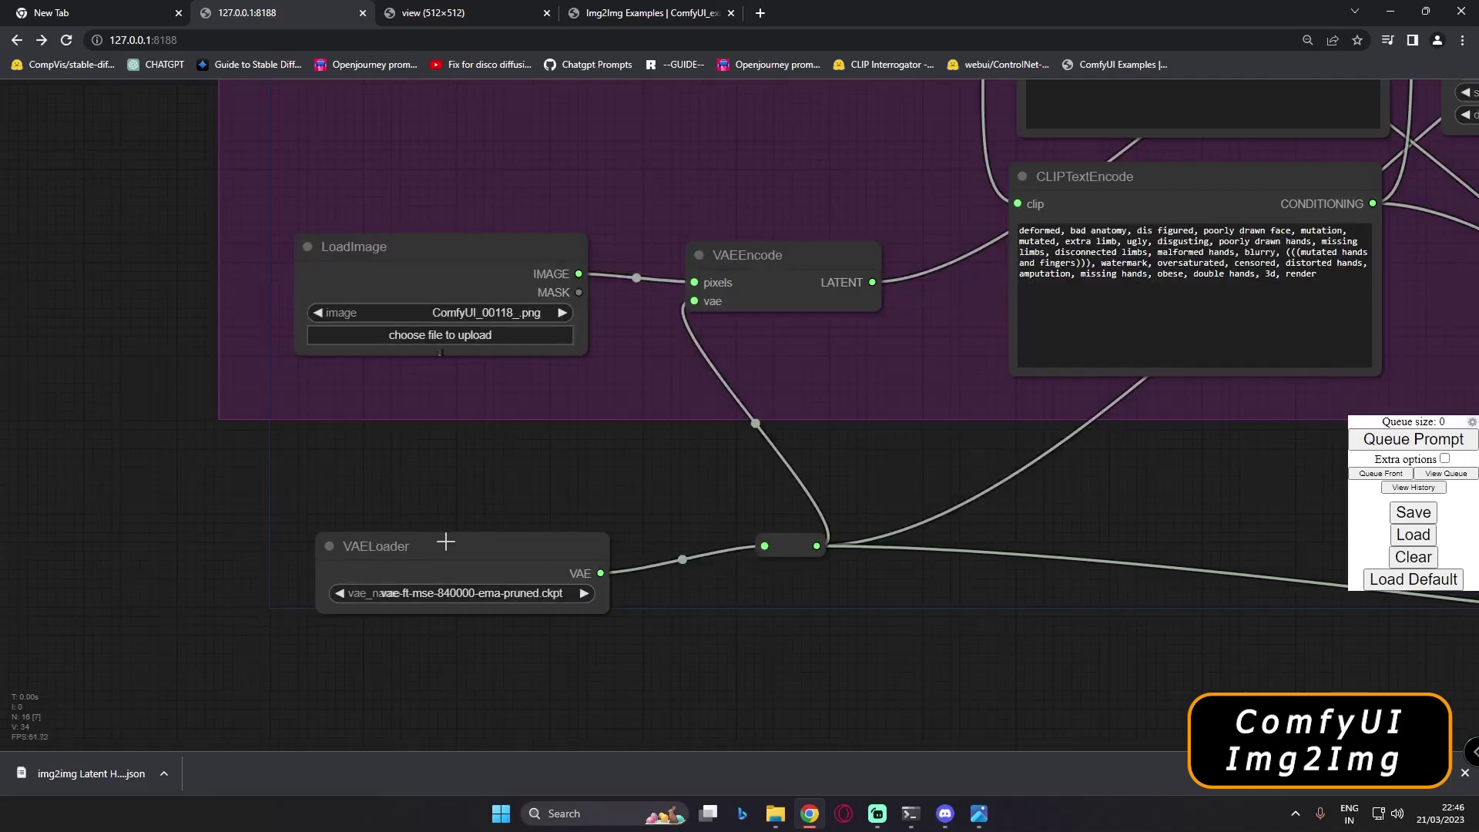
{"action": "scroll", "coordinate": [591, 433], "scroll_direction": "down", "scroll_amount": 2}
{"action": "left_click_drag", "start_coordinate": [188, 285], "coordinate": [39, 551]}
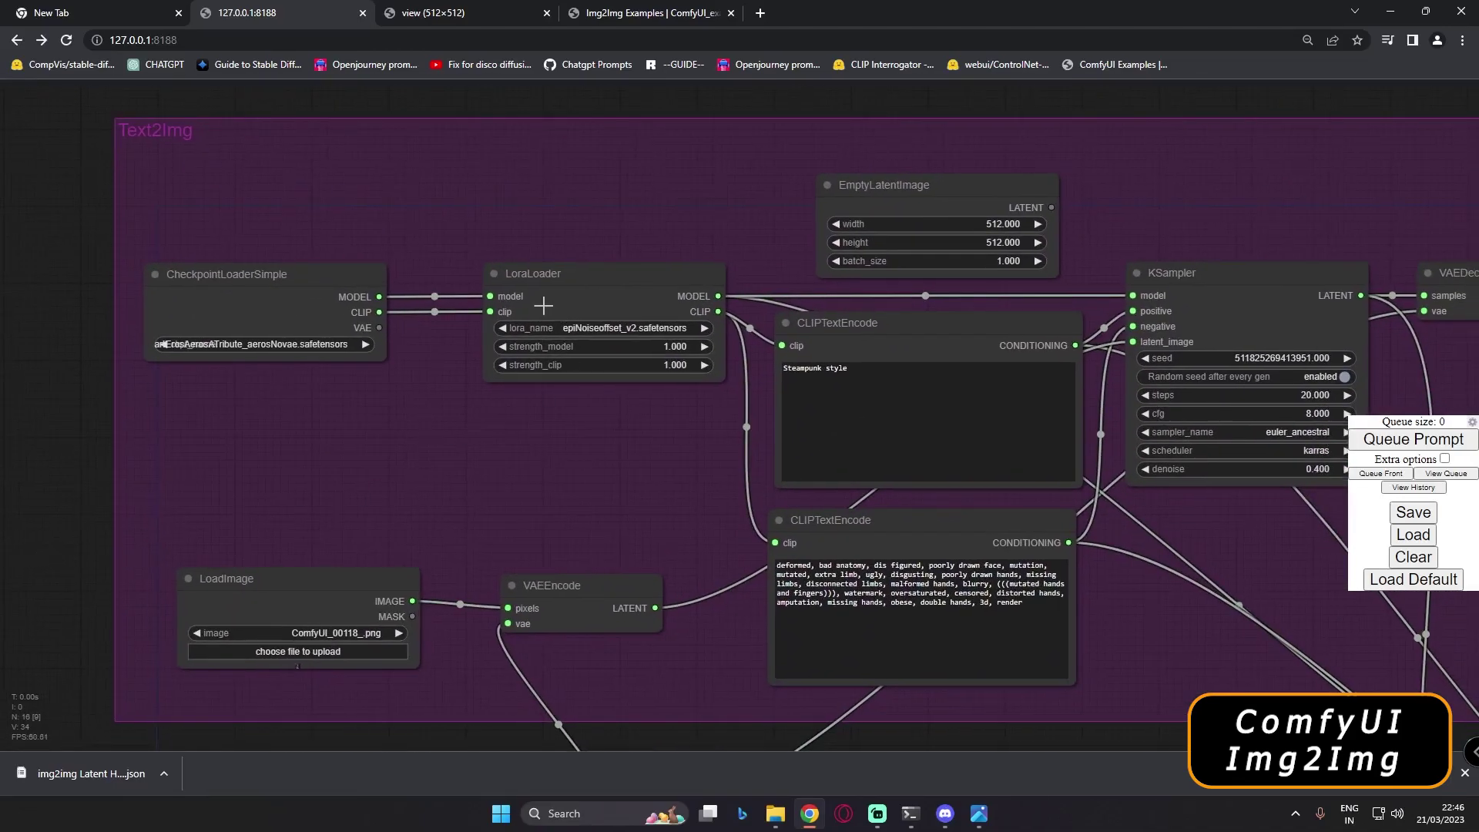
{"action": "left_click_drag", "start_coordinate": [51, 432], "coordinate": [58, 157]}
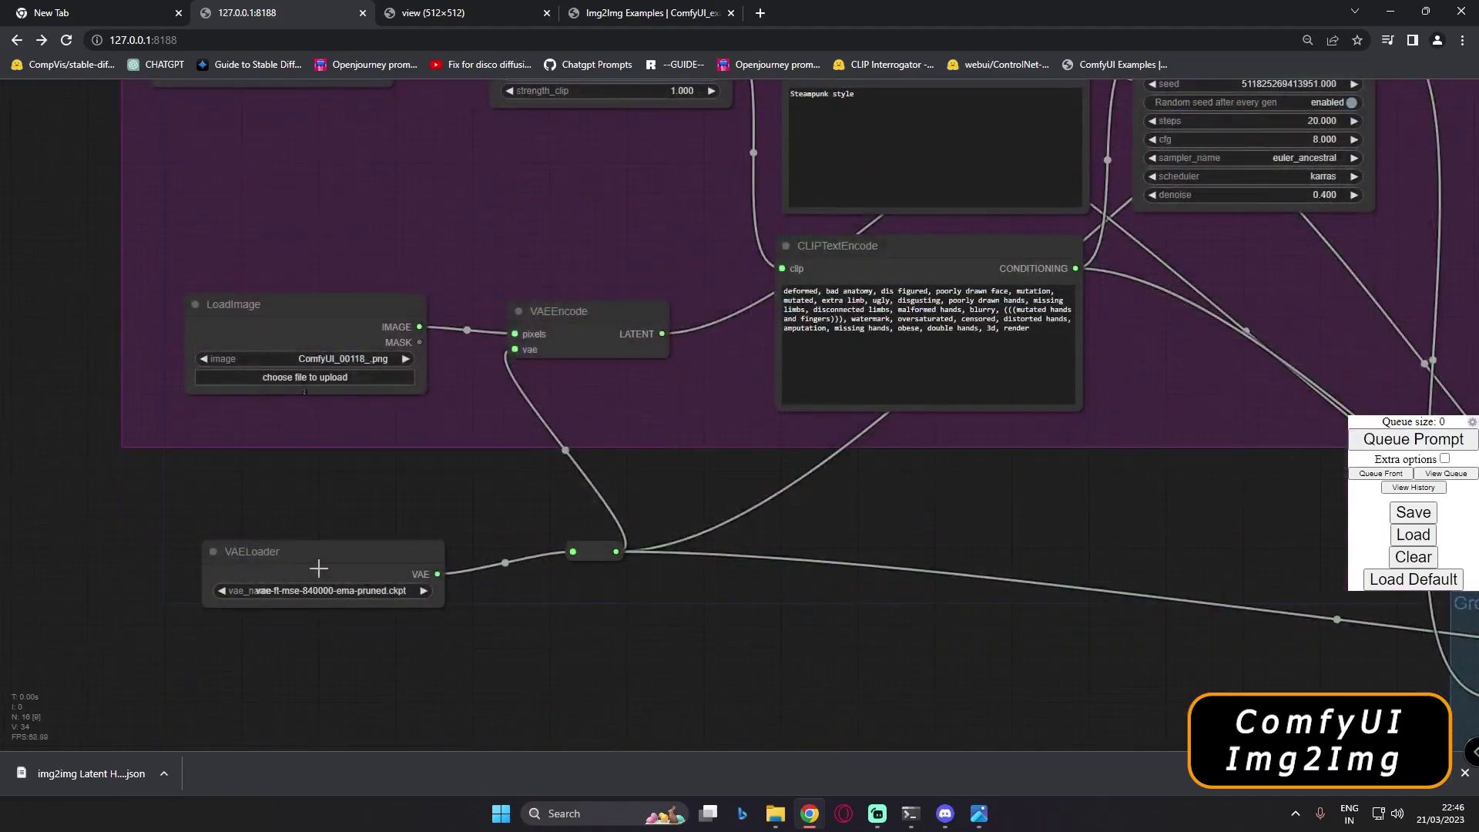
Examine the latent upscale group with its second KSampler and how it connects back to the Text2Img group
{"action": "left_click_drag", "start_coordinate": [1050, 699], "coordinate": [346, 540]}
{"action": "left_click_drag", "start_coordinate": [759, 728], "coordinate": [542, 639]}
{"action": "left_click_drag", "start_coordinate": [733, 664], "coordinate": [470, 641]}
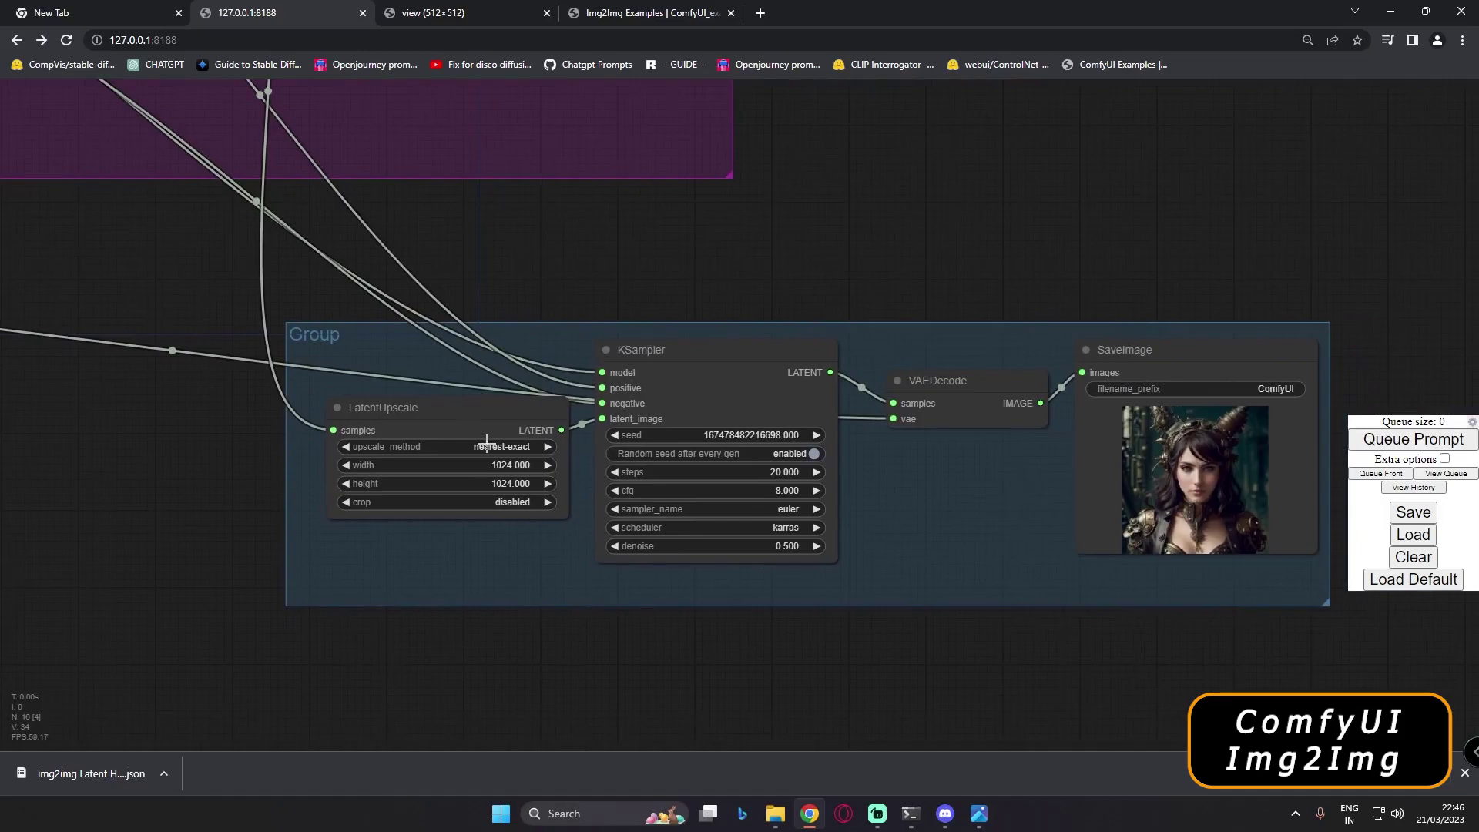
{"action": "left_click_drag", "start_coordinate": [187, 470], "coordinate": [613, 528]}
{"action": "scroll", "coordinate": [281, 529], "scroll_direction": "down", "scroll_amount": 4}
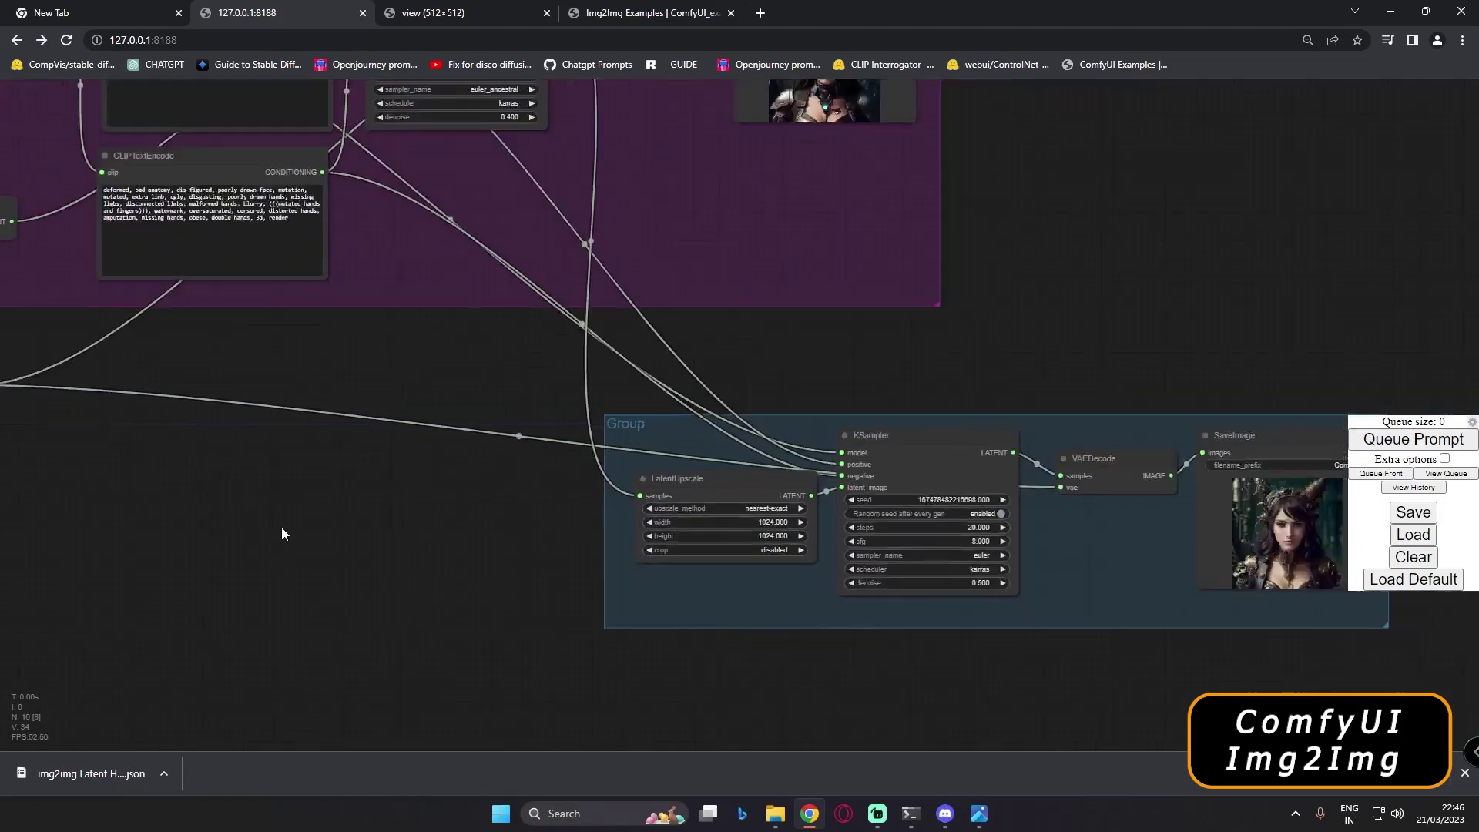
{"action": "left_click_drag", "start_coordinate": [180, 529], "coordinate": [531, 628]}
{"action": "left_click_drag", "start_coordinate": [321, 601], "coordinate": [392, 700]}
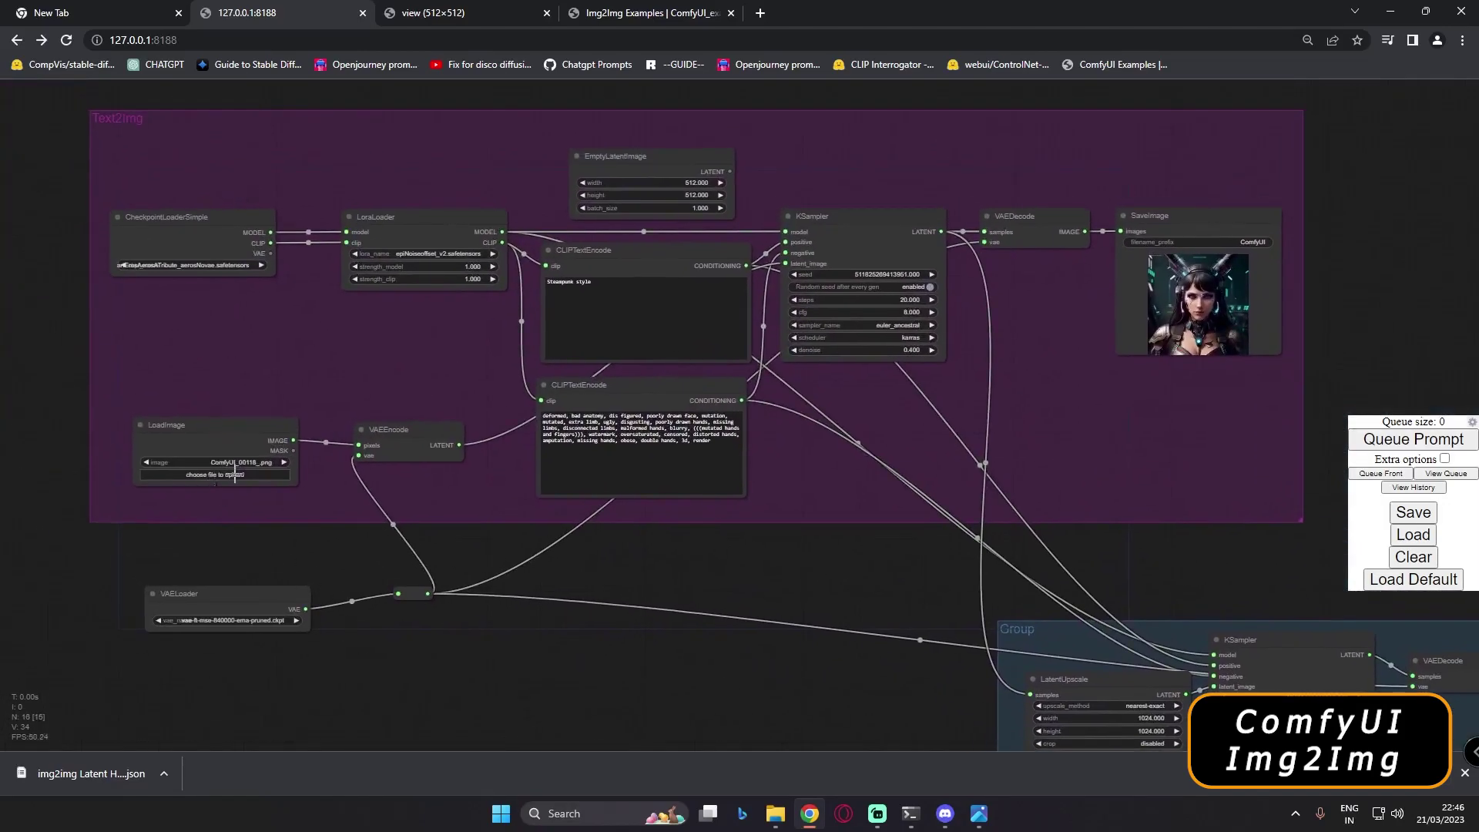
{"action": "left_click_drag", "start_coordinate": [28, 248], "coordinate": [84, 429]}
{"action": "scroll", "coordinate": [151, 293], "scroll_direction": "up", "scroll_amount": 7}
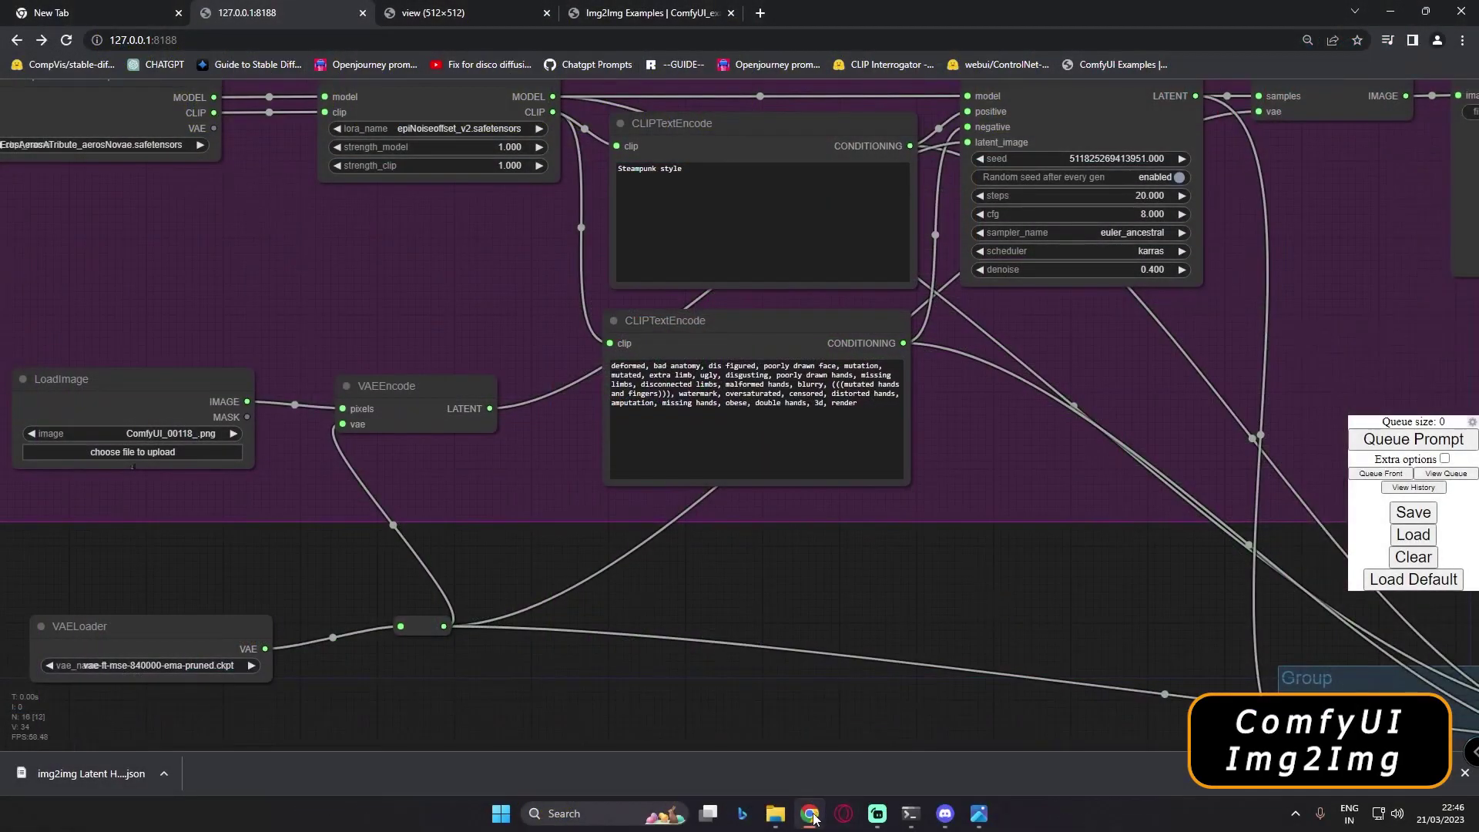
Compare the three generated portraits in the image viewer windows, and return to the workflow's latent upscale group
{"action": "left_click", "coordinate": [815, 818]}
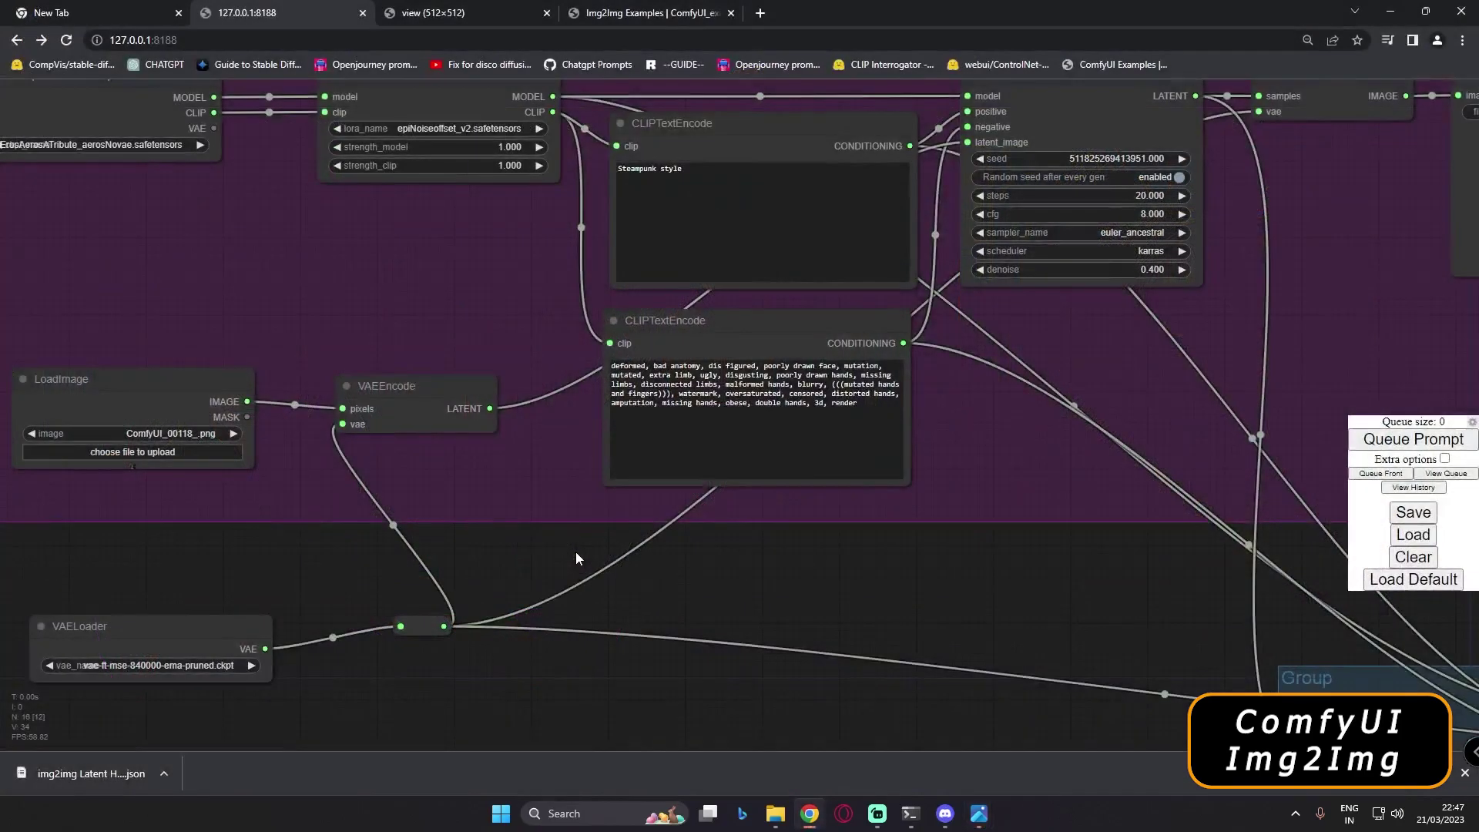
{"action": "scroll", "coordinate": [576, 552], "scroll_direction": "down", "scroll_amount": 5}
{"action": "left_click_drag", "start_coordinate": [632, 684], "coordinate": [487, 573]}
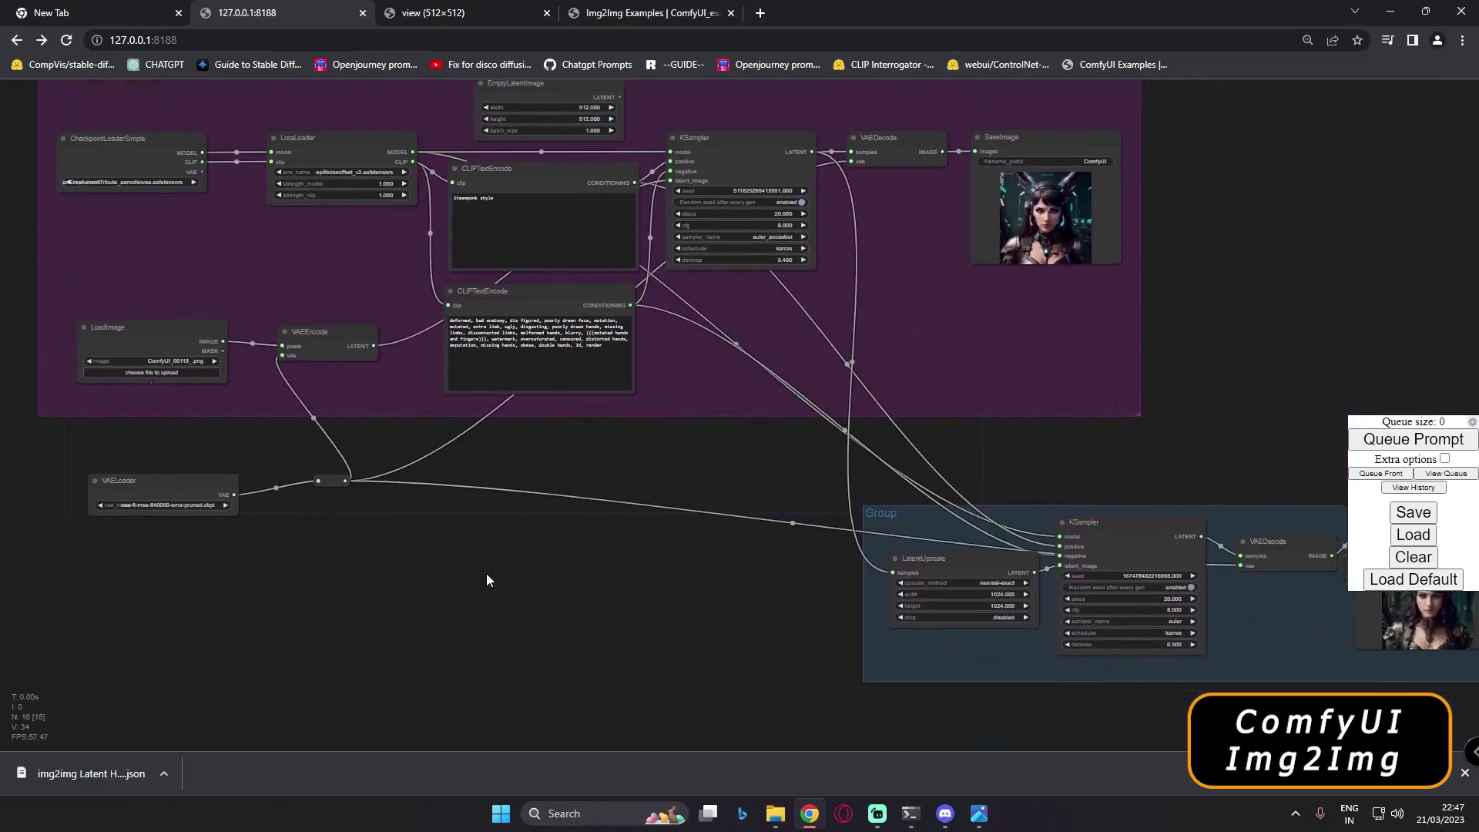
{"action": "scroll", "coordinate": [655, 640], "scroll_direction": "up", "scroll_amount": 3}
{"action": "left_click_drag", "start_coordinate": [848, 678], "coordinate": [469, 607]}
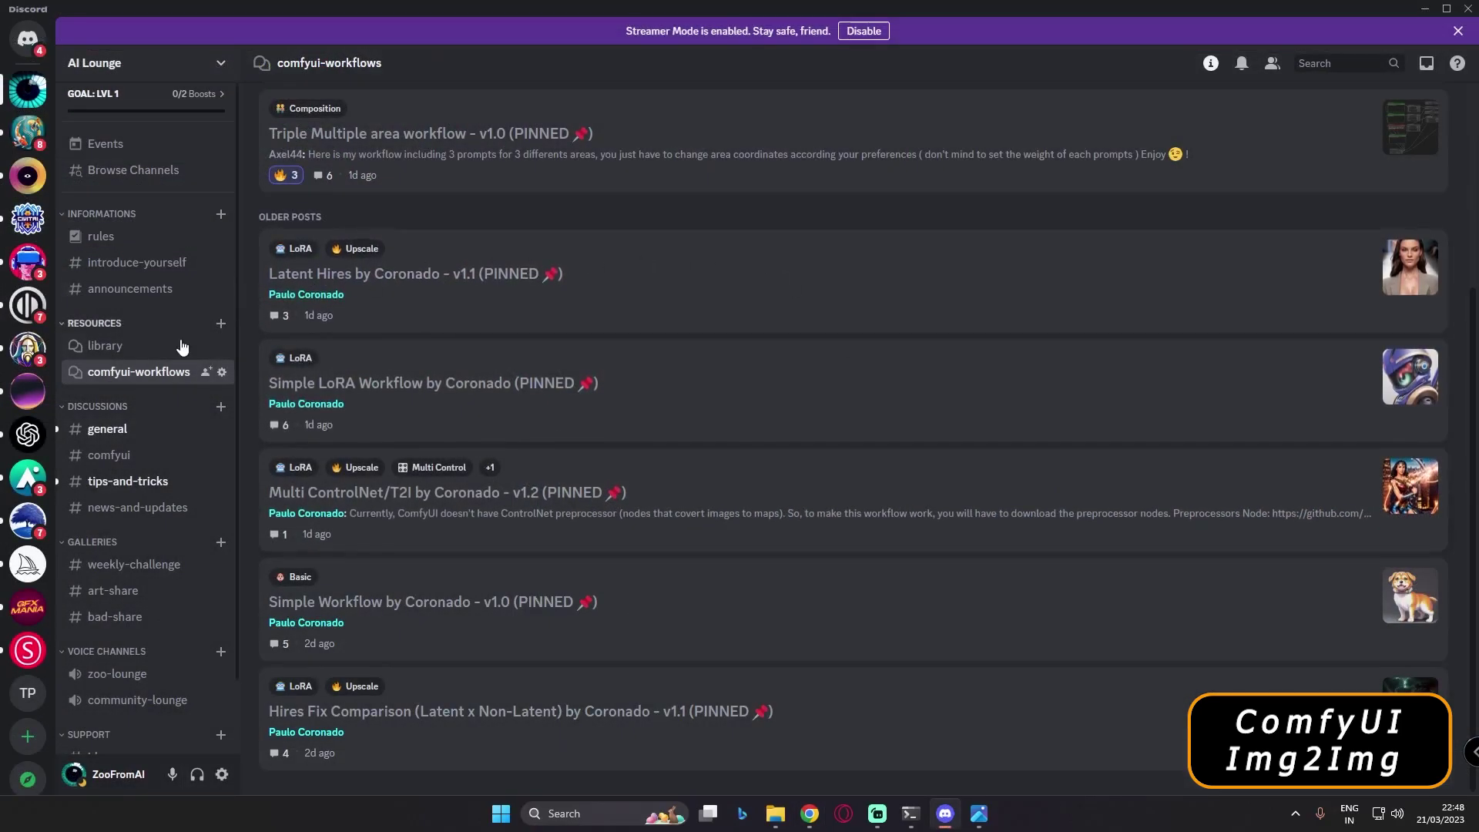
Browse the Latent Hires, Simple LoRA Workflow and Multi ControlNet/T2I posts in Discord's comfyui-workflows channel
{"action": "mouse_move", "coordinate": [264, 377]}
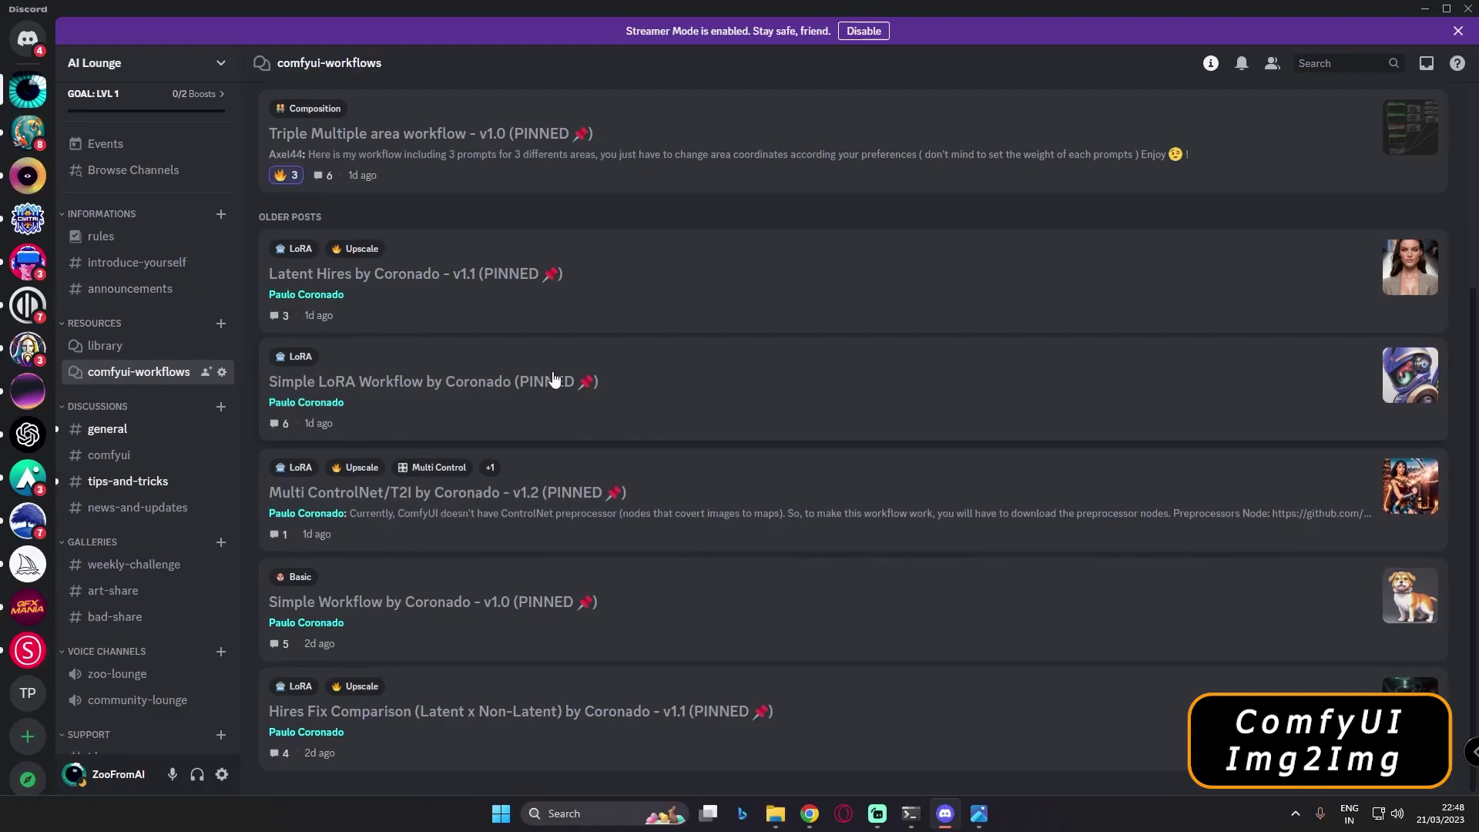
{"action": "left_click", "coordinate": [420, 286]}
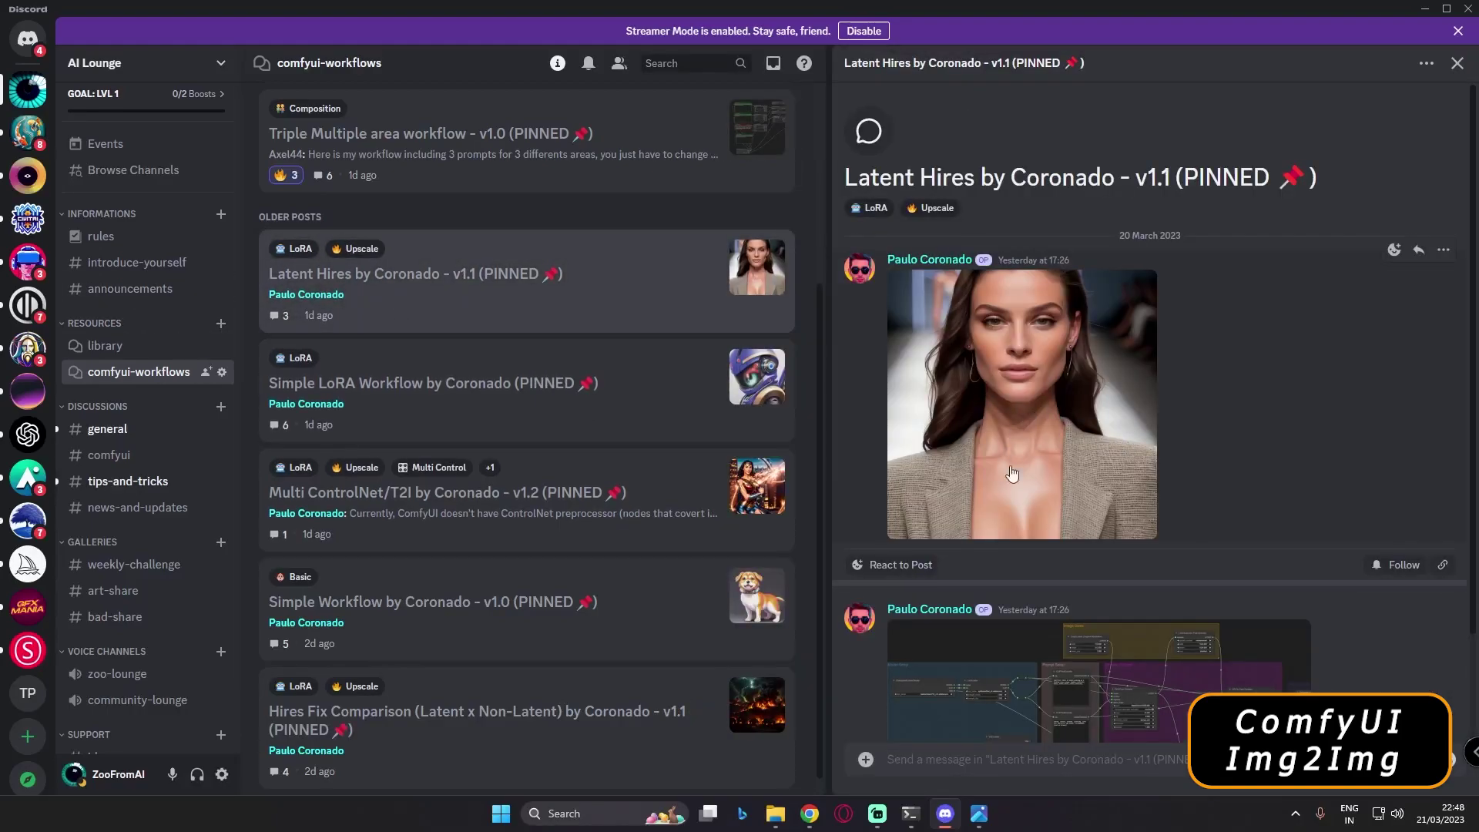
{"action": "scroll", "coordinate": [1013, 473], "scroll_direction": "down", "scroll_amount": 3}
{"action": "left_click", "coordinate": [426, 403]}
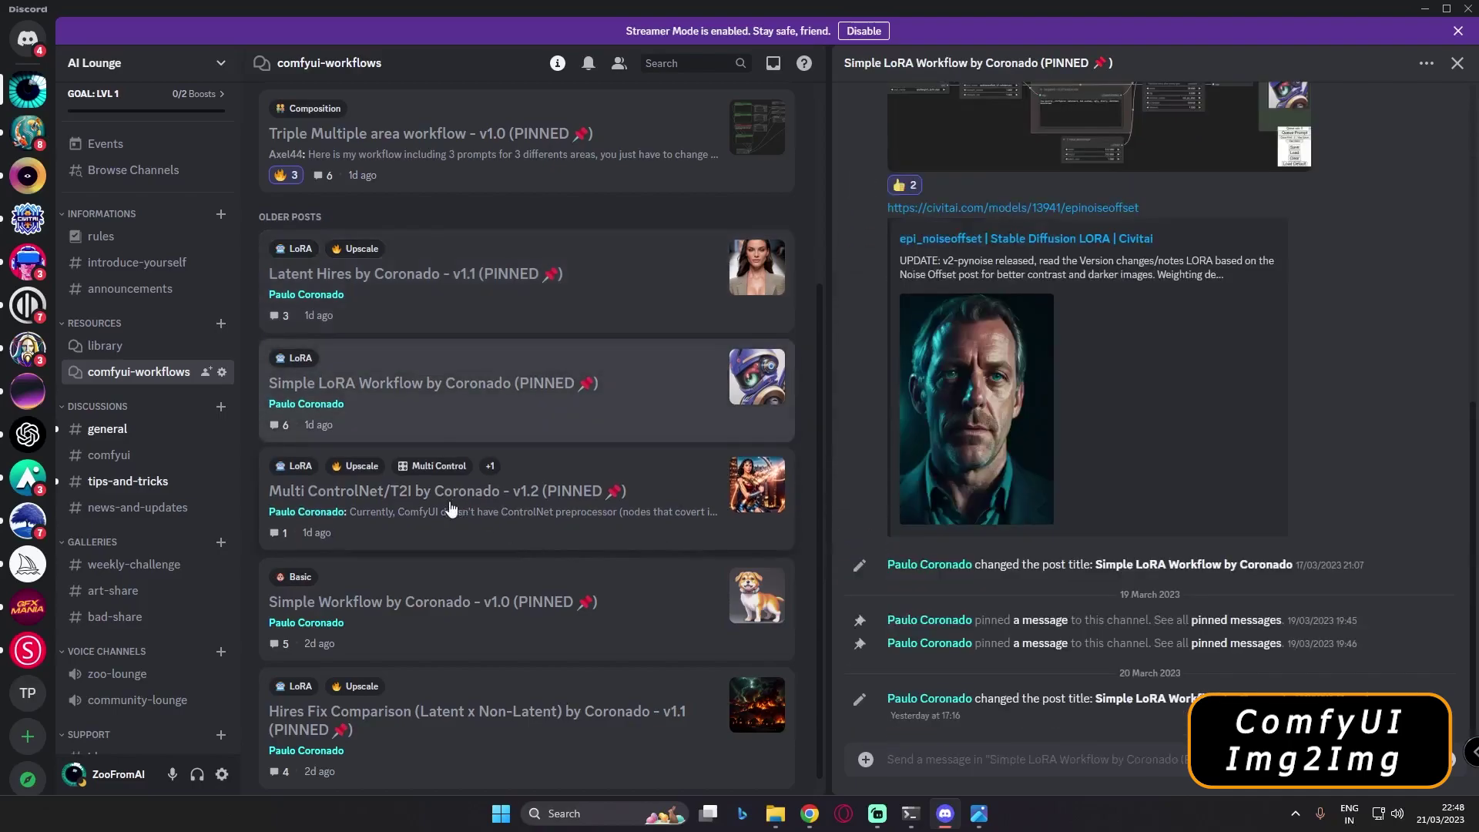
{"action": "left_click", "coordinate": [451, 509]}
{"action": "scroll", "coordinate": [1094, 556], "scroll_direction": "down", "scroll_amount": 5}
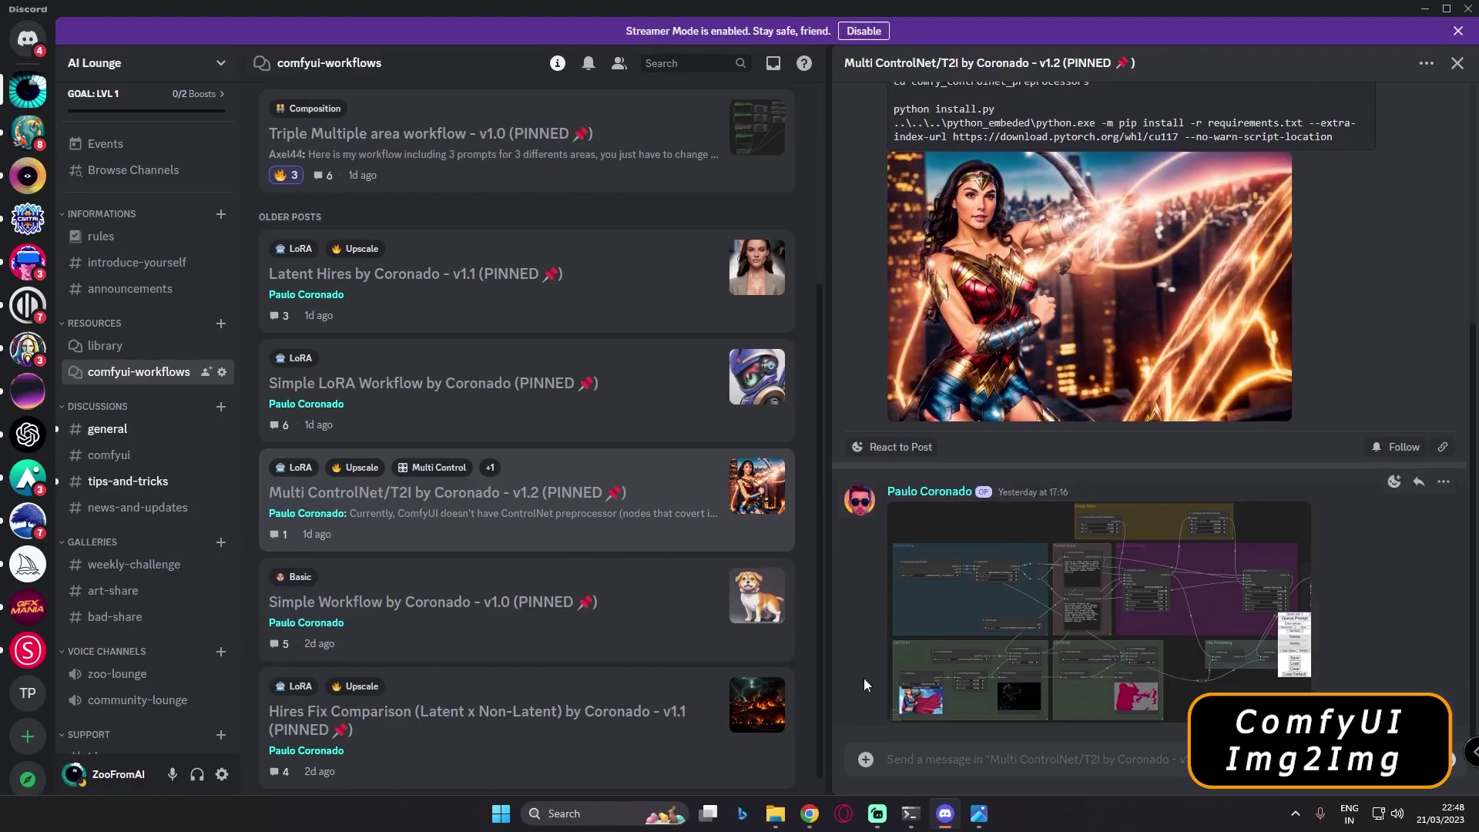
Switch back to ComfyUI in the browser and load Simple Text2Img WorkFlow.json from the ComfyWorkFlows folder onto the canvas
{"action": "left_click", "coordinate": [809, 814]}
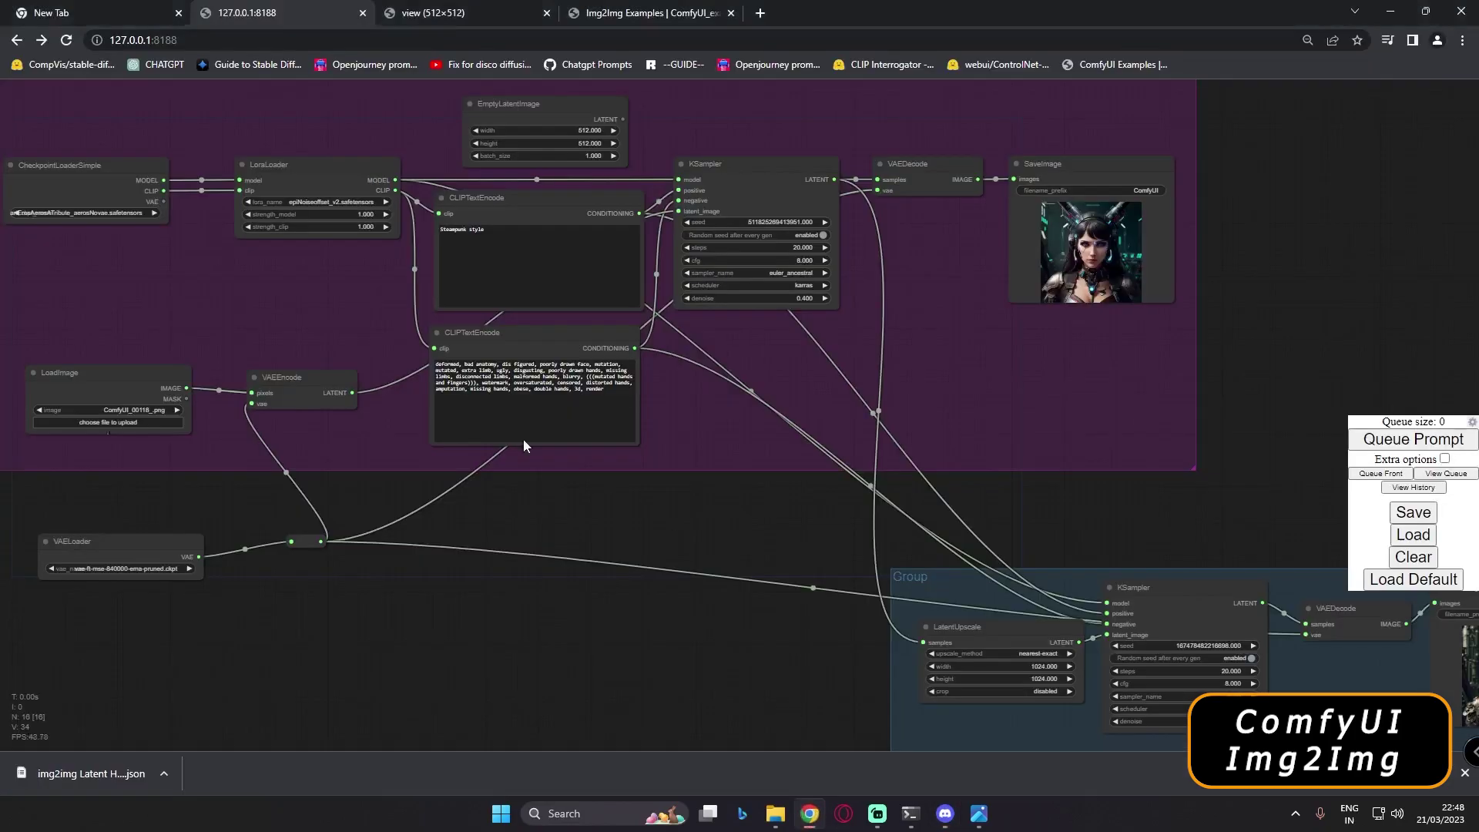
{"action": "scroll", "coordinate": [260, 585], "scroll_direction": "down", "scroll_amount": 1}
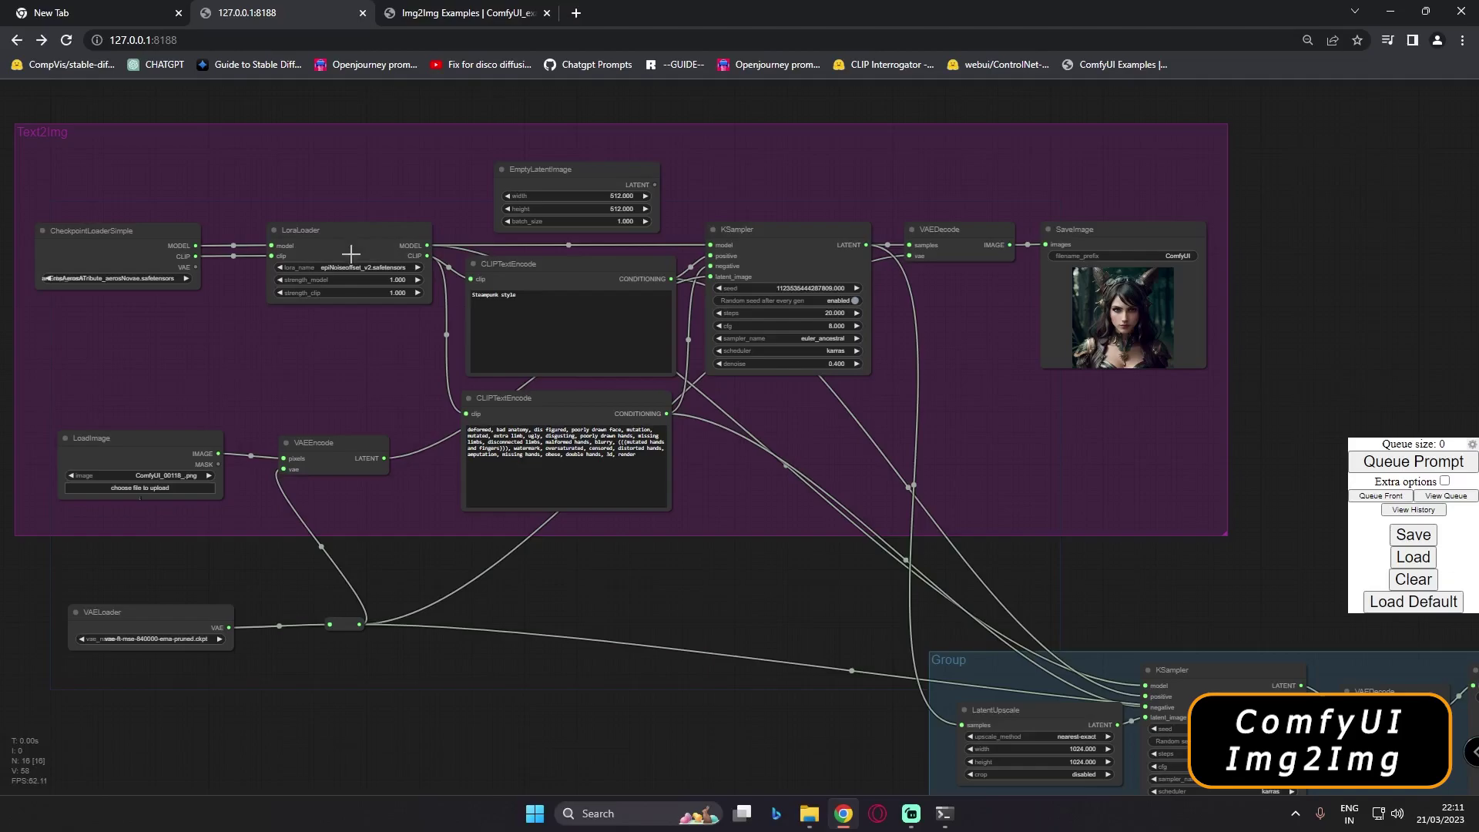
{"action": "left_click", "coordinate": [810, 811]}
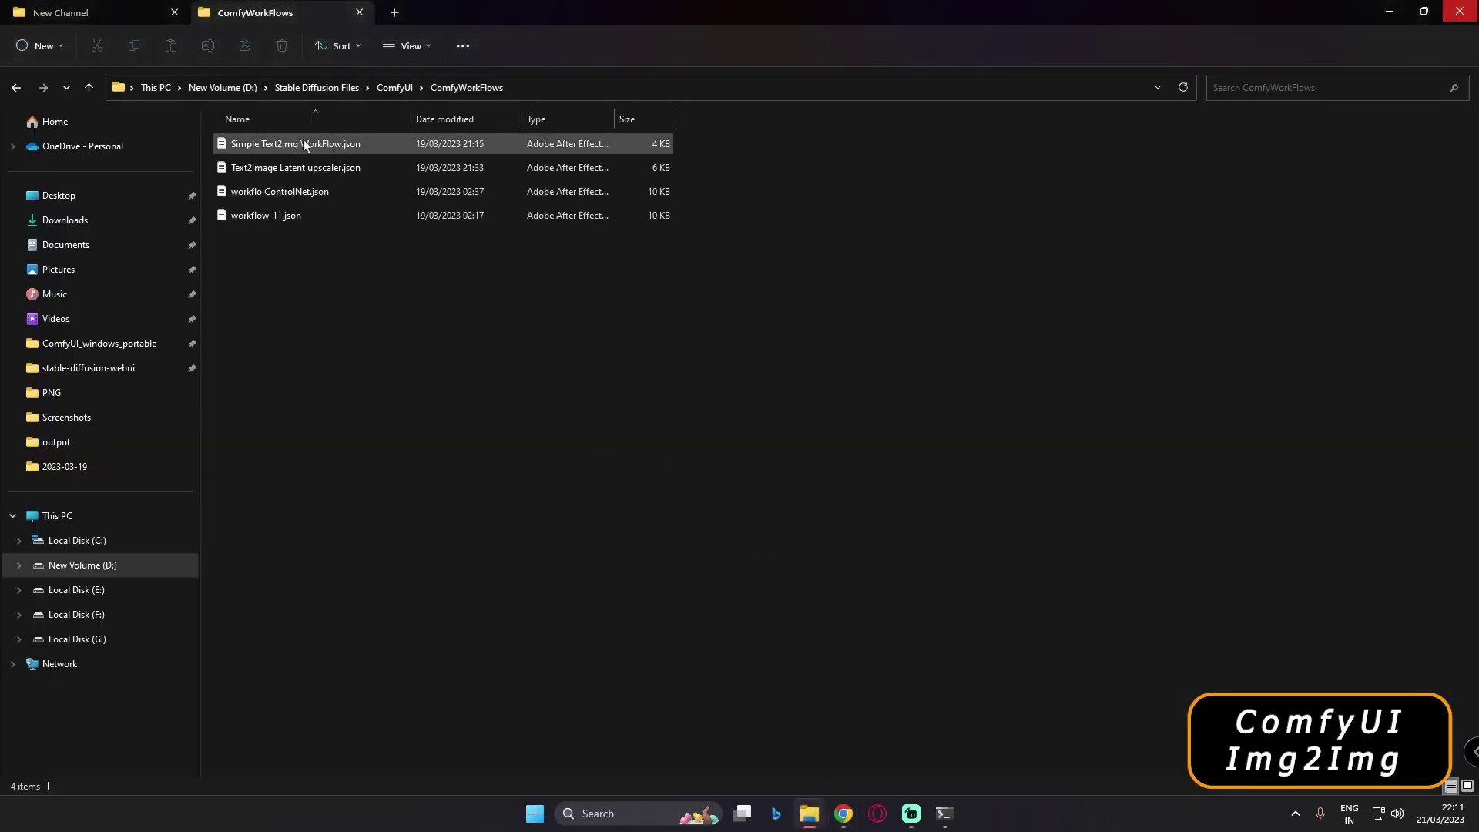
{"action": "left_click_drag", "start_coordinate": [249, 145], "coordinate": [442, 362]}
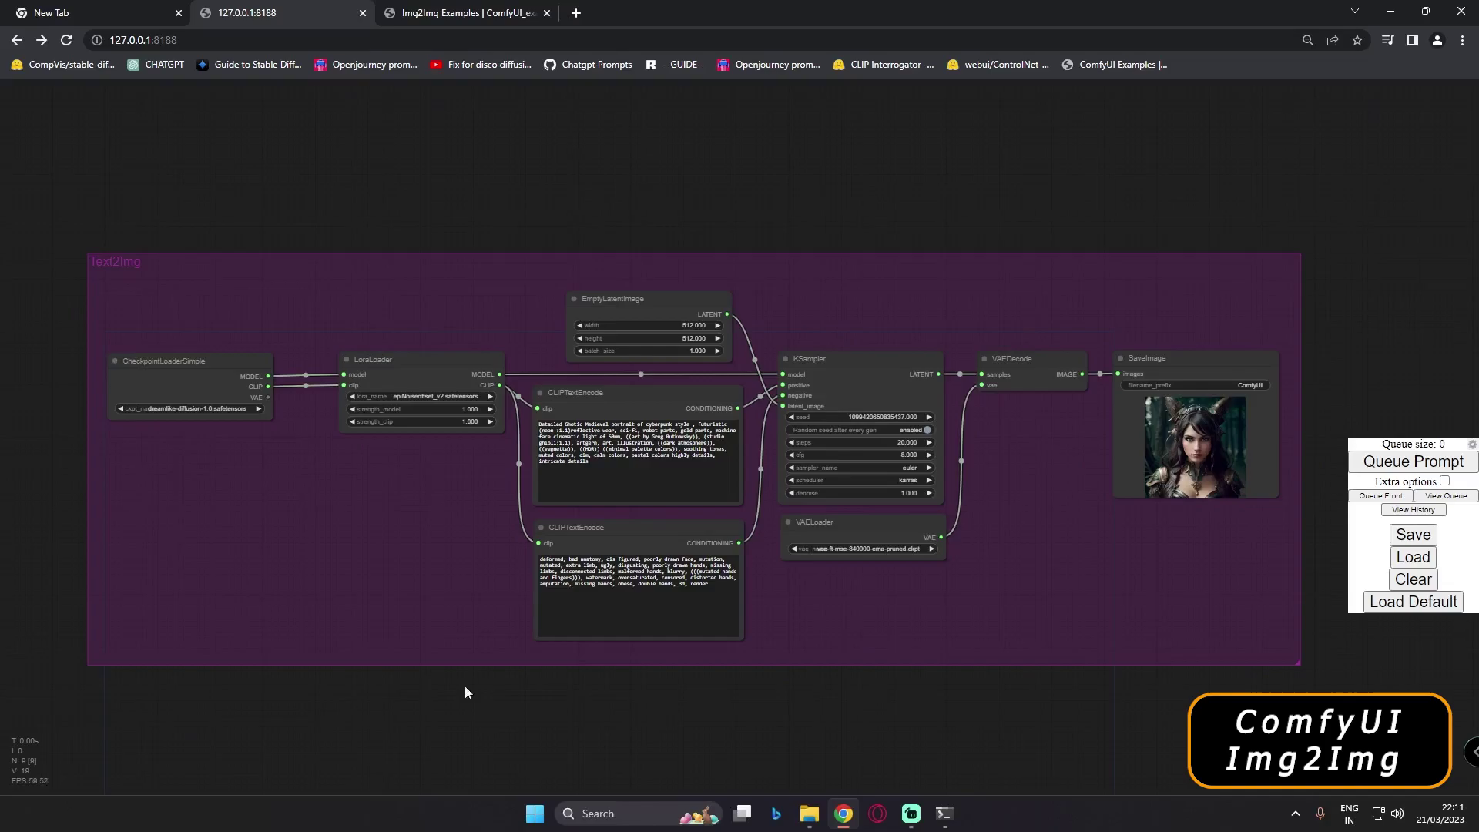
Add a LoadImage node in the empty area of the Text2Img group below CheckpointLoaderSimple
{"action": "left_click_drag", "start_coordinate": [769, 700], "coordinate": [732, 647]}
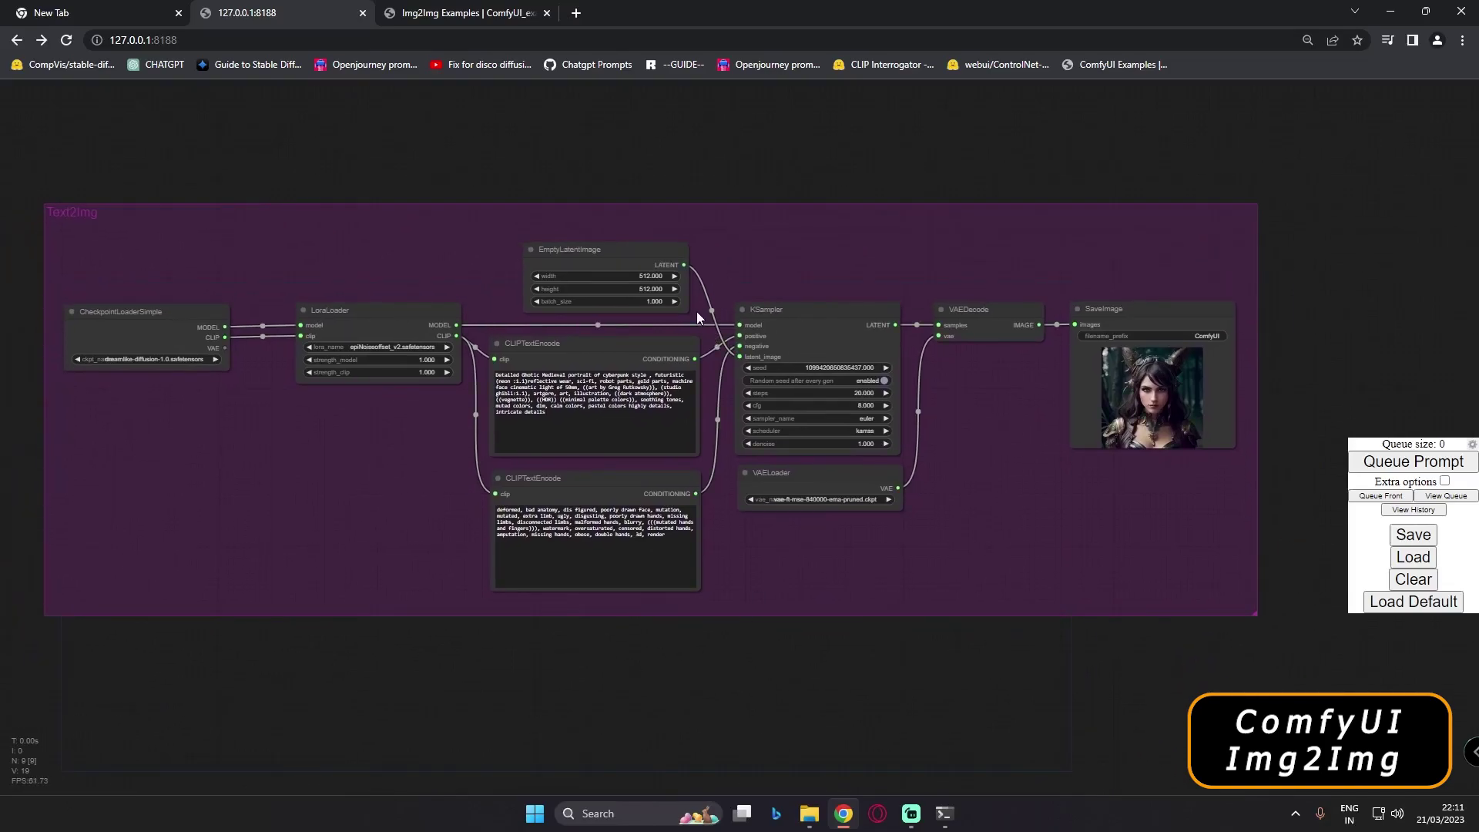
{"action": "scroll", "coordinate": [697, 311], "scroll_direction": "up", "scroll_amount": 4}
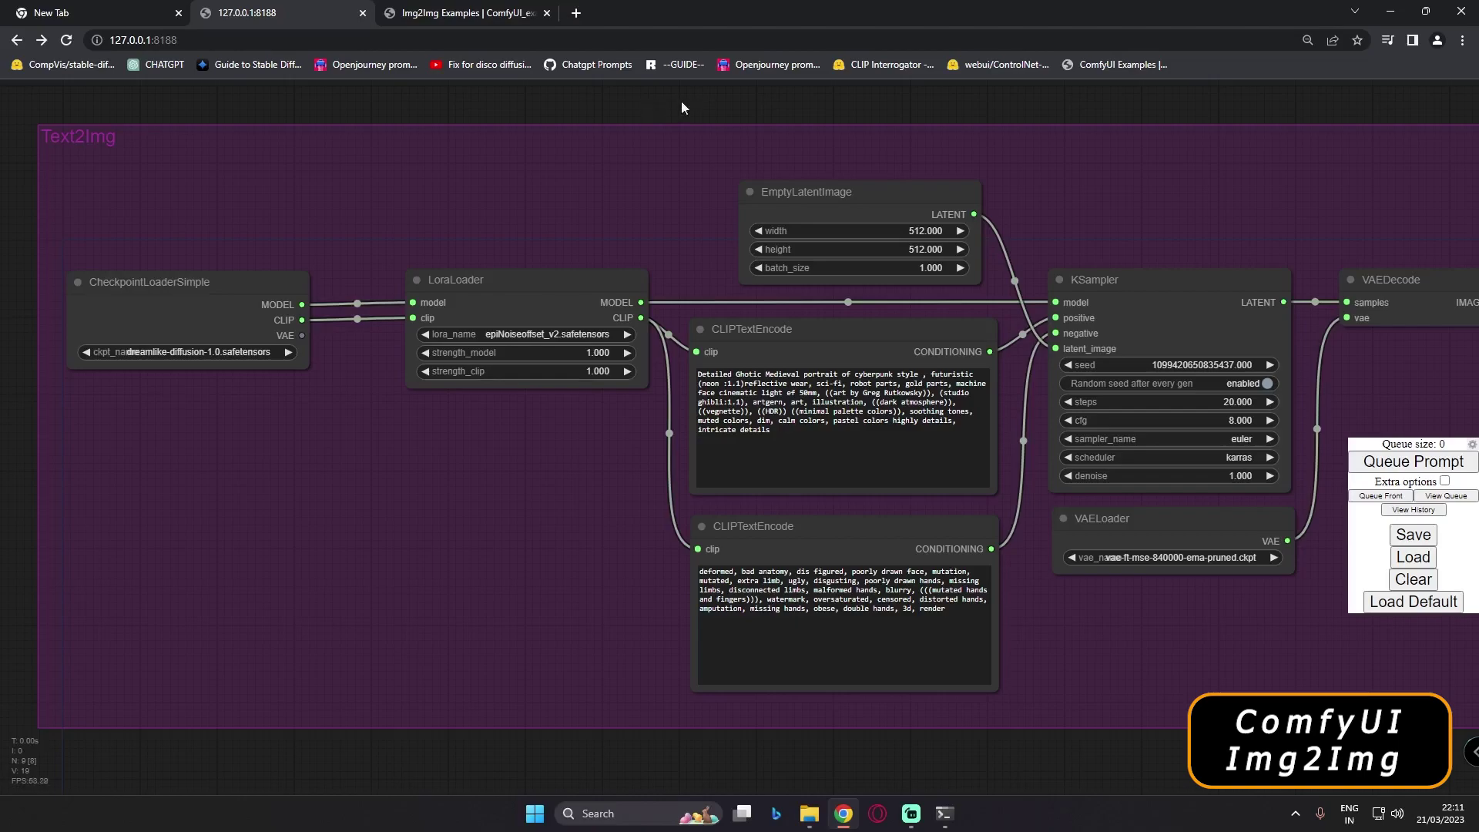
{"action": "left_click_drag", "start_coordinate": [506, 770], "coordinate": [556, 612]}
{"action": "right_click", "coordinate": [324, 482]}
{"action": "left_click", "coordinate": [336, 483]}
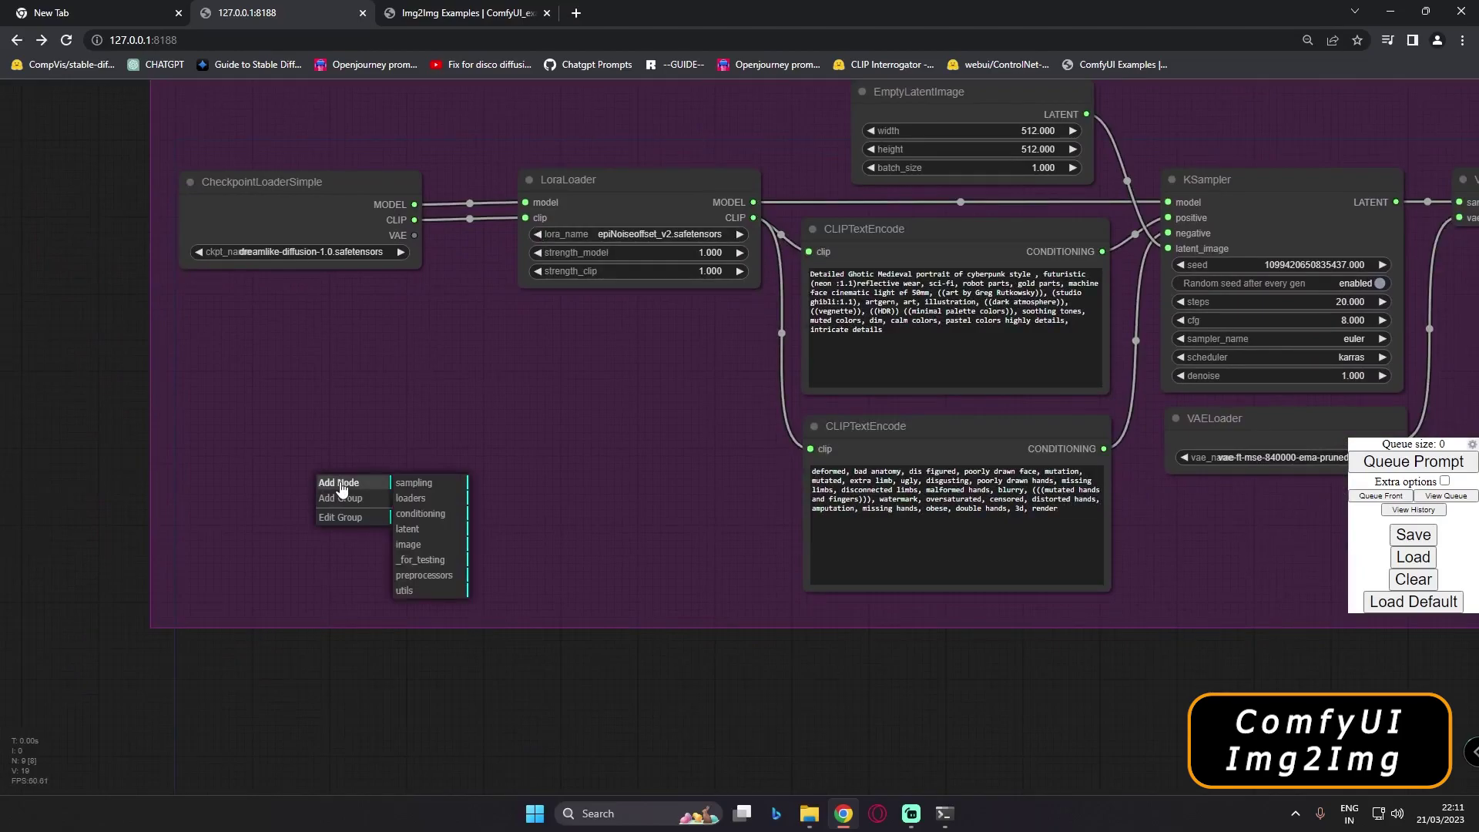
{"action": "left_click", "coordinate": [416, 547]}
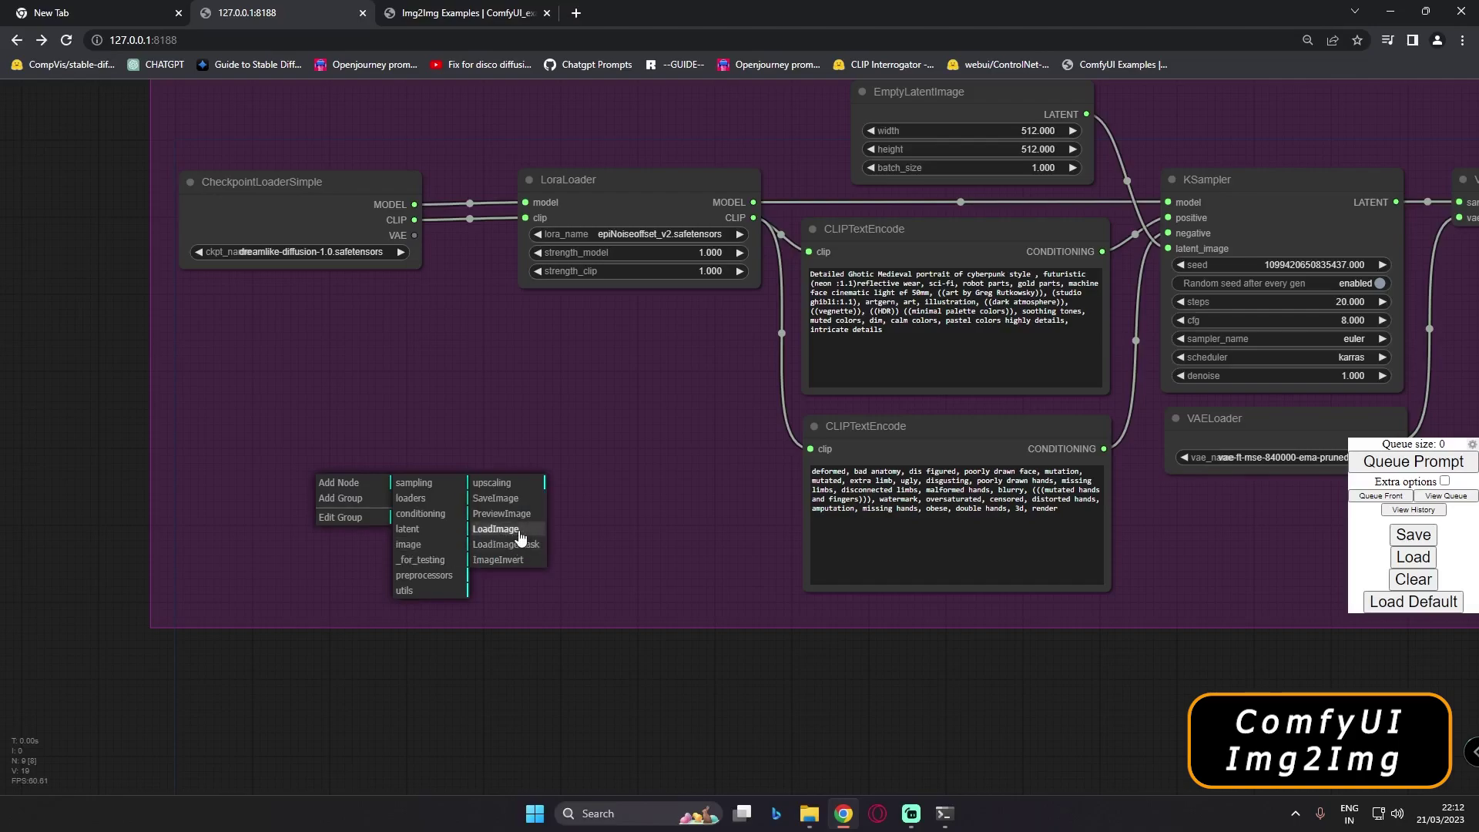
{"action": "left_click", "coordinate": [495, 530]}
{"action": "left_click_drag", "start_coordinate": [465, 493], "coordinate": [390, 470]}
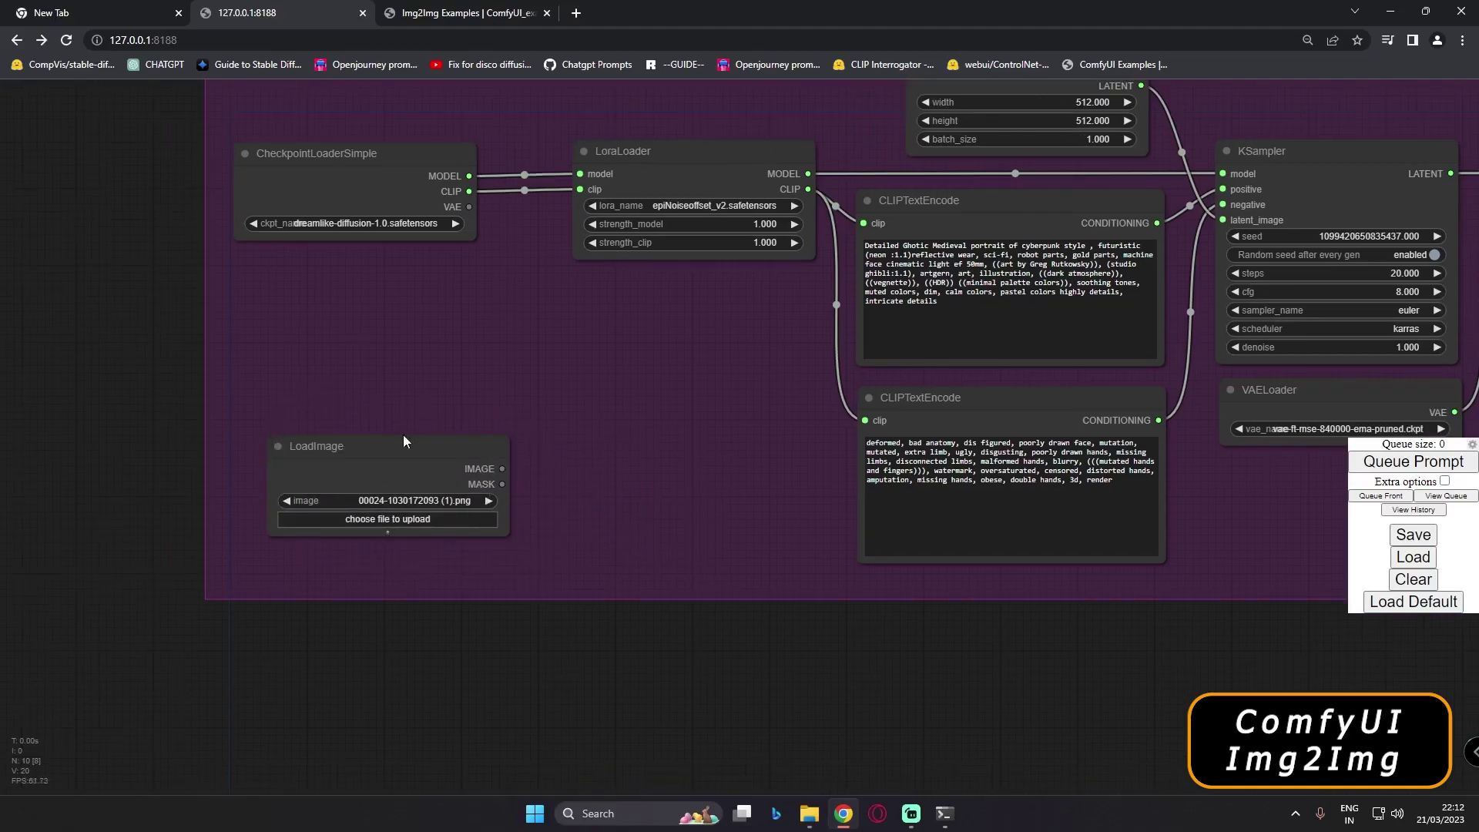
Add a VAEEncode latent node beside the LoadImage node, in the space before the negative prompt
{"action": "right_click", "coordinate": [609, 449]}
{"action": "left_click", "coordinate": [628, 455]}
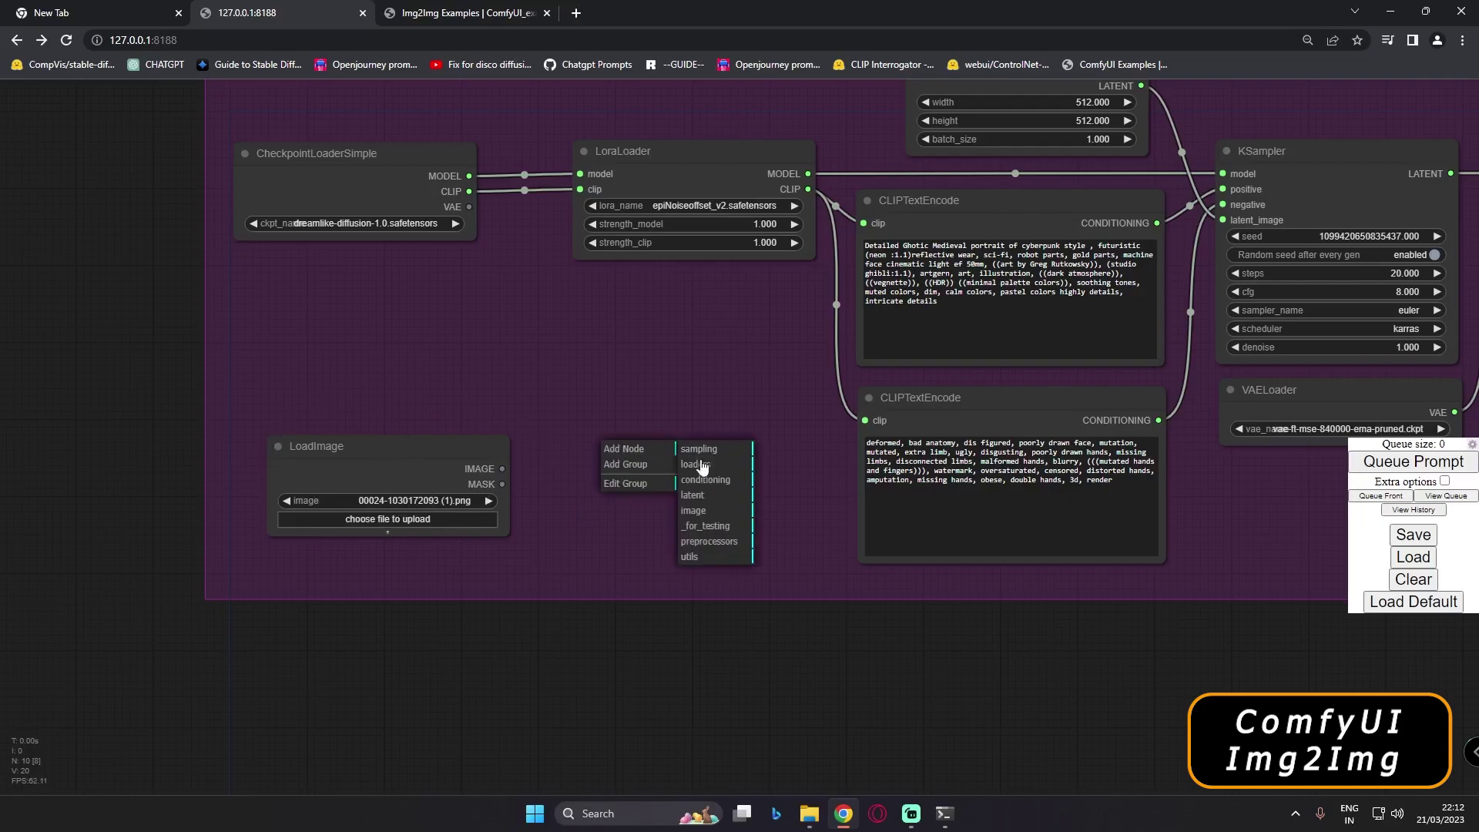
{"action": "left_click", "coordinate": [697, 497]}
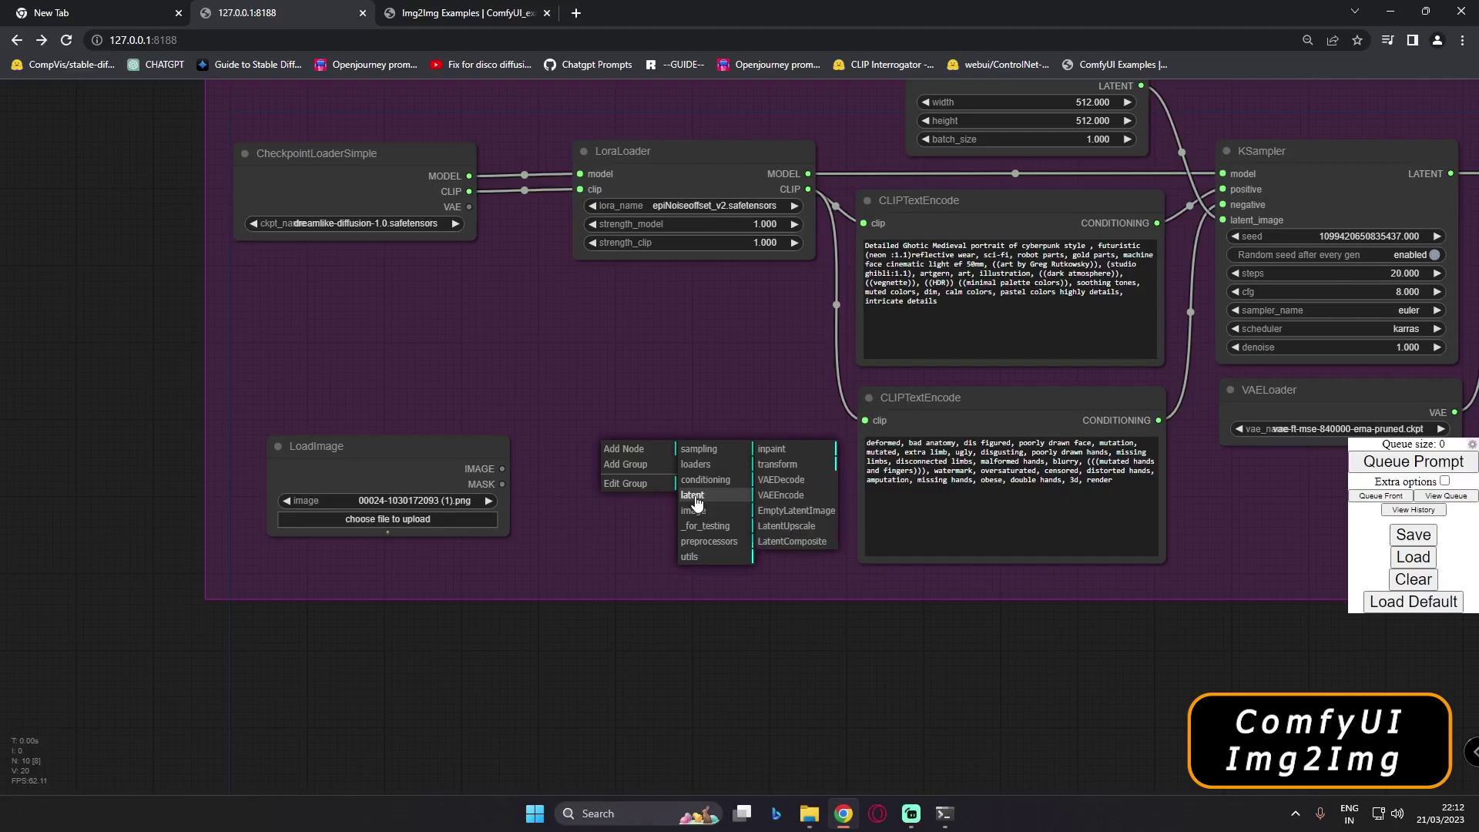
{"action": "left_click", "coordinate": [787, 497]}
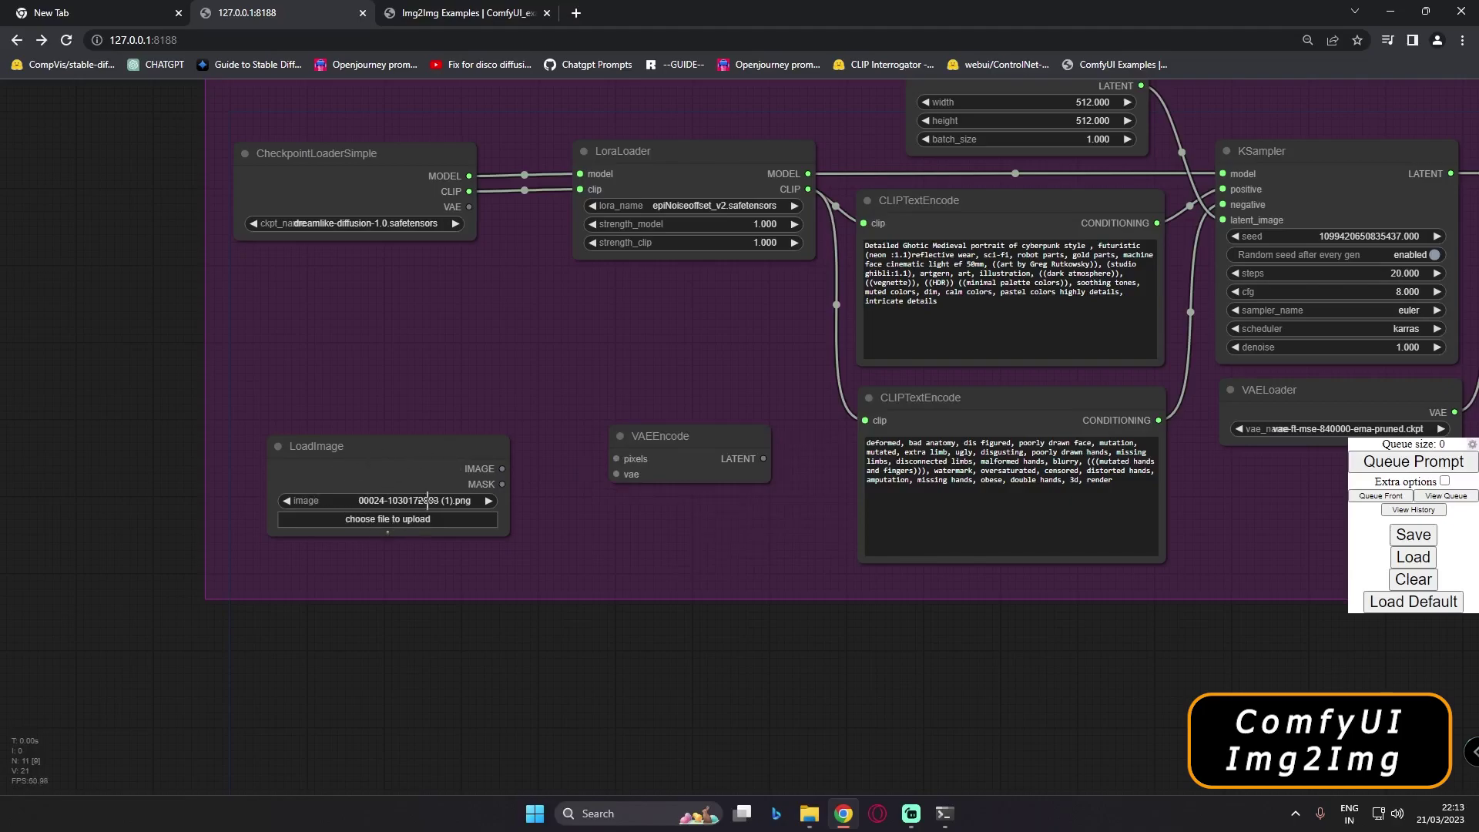
{"action": "left_click_drag", "start_coordinate": [724, 460], "coordinate": [695, 476]}
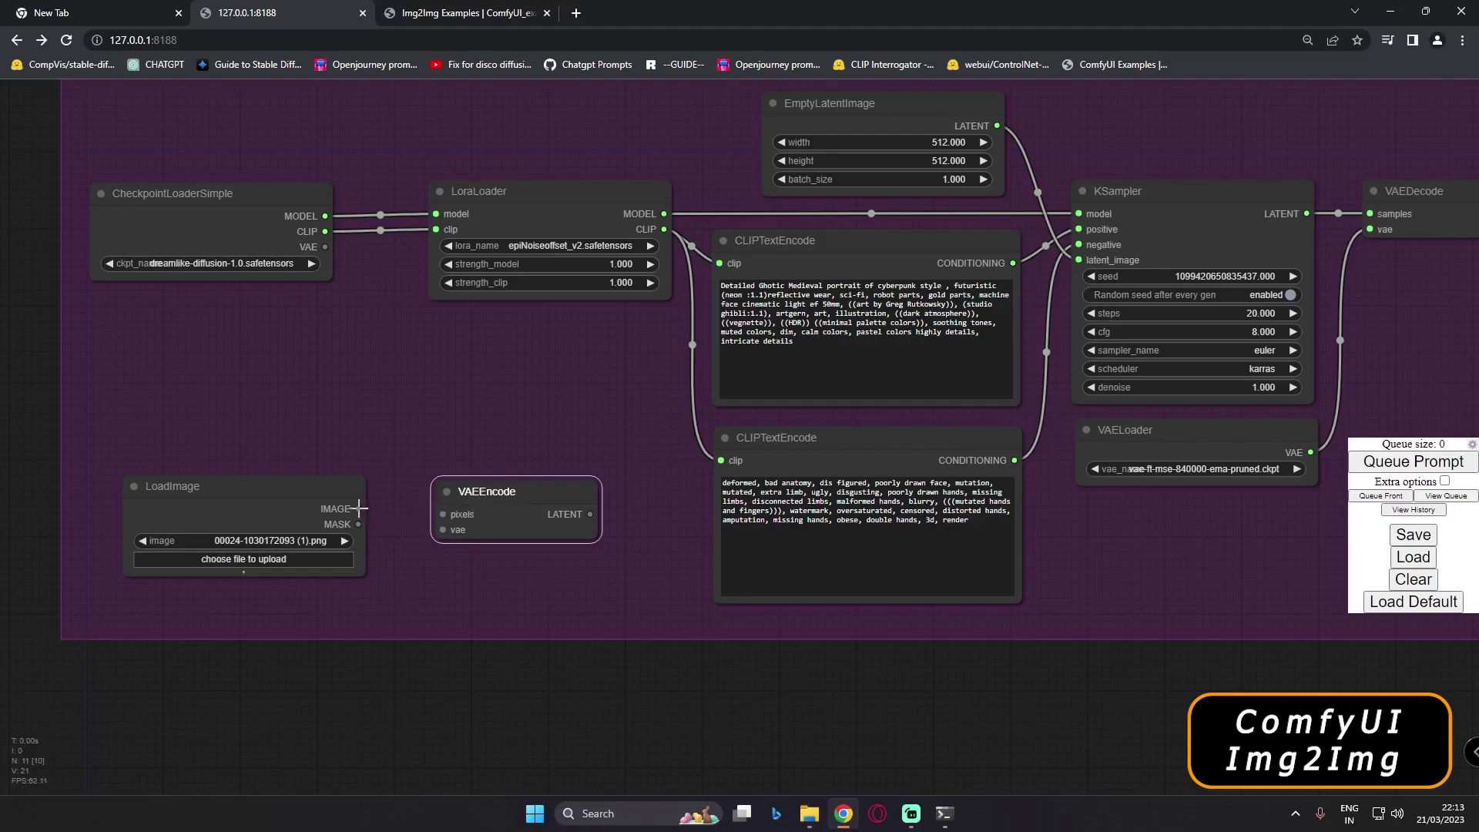
Wire VAEEncode: LoadImage's image into pixels, CheckpointLoaderSimple's VAE into vae, and its latent output into KSampler's latent_image
{"action": "left_click_drag", "start_coordinate": [358, 508], "coordinate": [443, 514]}
{"action": "left_click_drag", "start_coordinate": [590, 514], "coordinate": [1078, 260]}
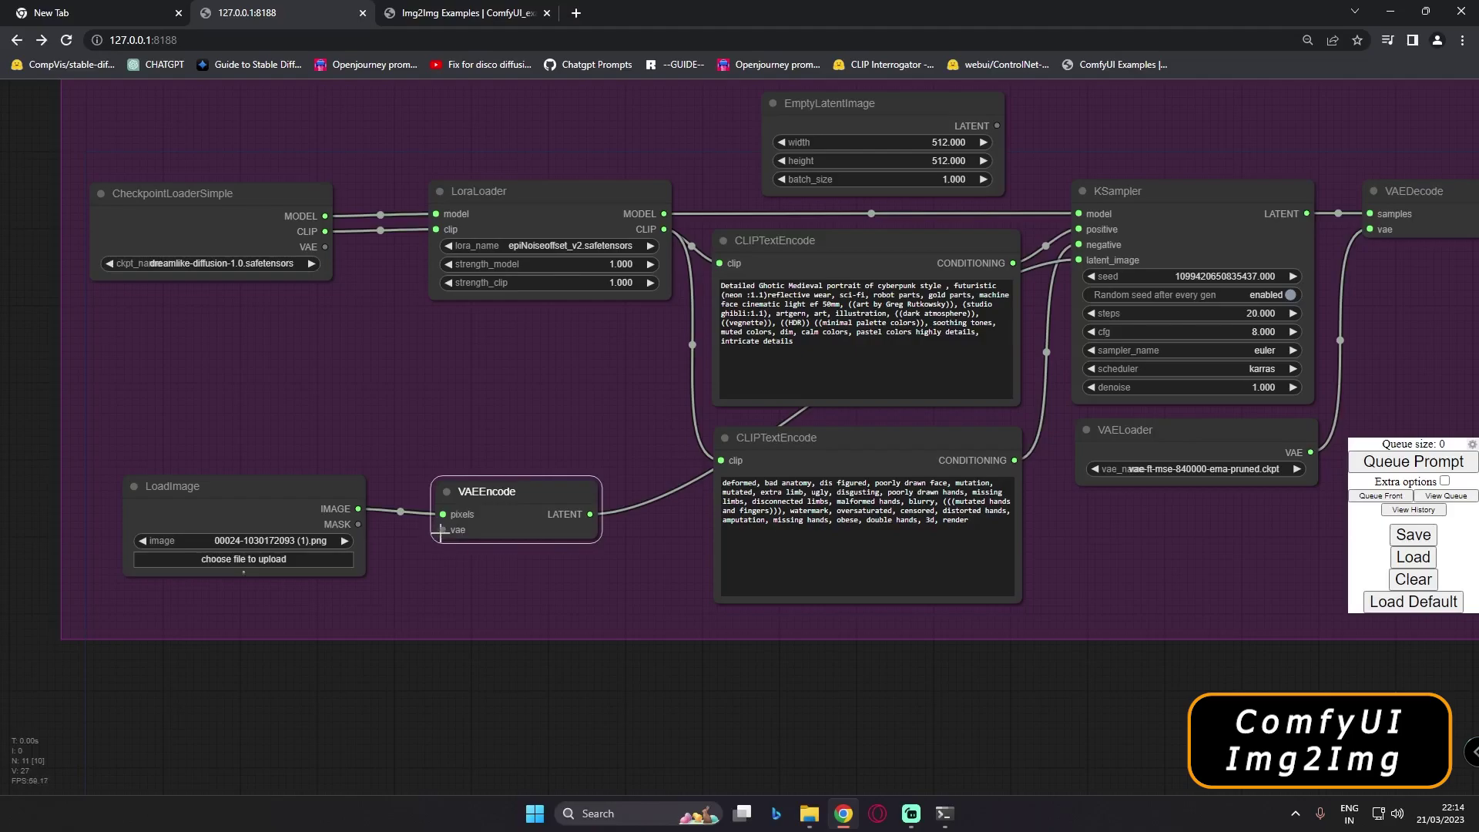
{"action": "left_click_drag", "start_coordinate": [323, 247], "coordinate": [446, 532]}
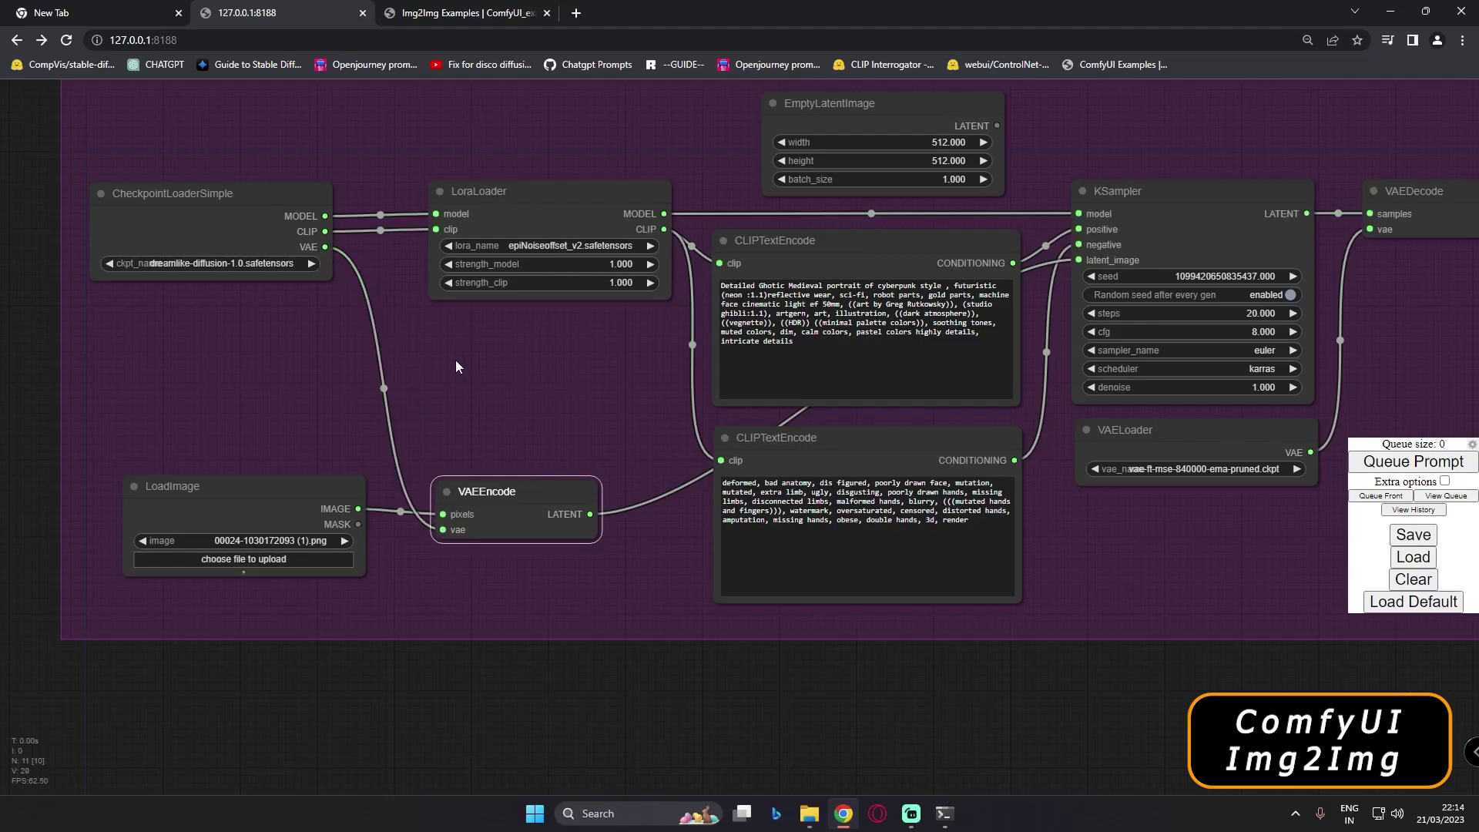
{"action": "left_click_drag", "start_coordinate": [571, 736], "coordinate": [560, 774]}
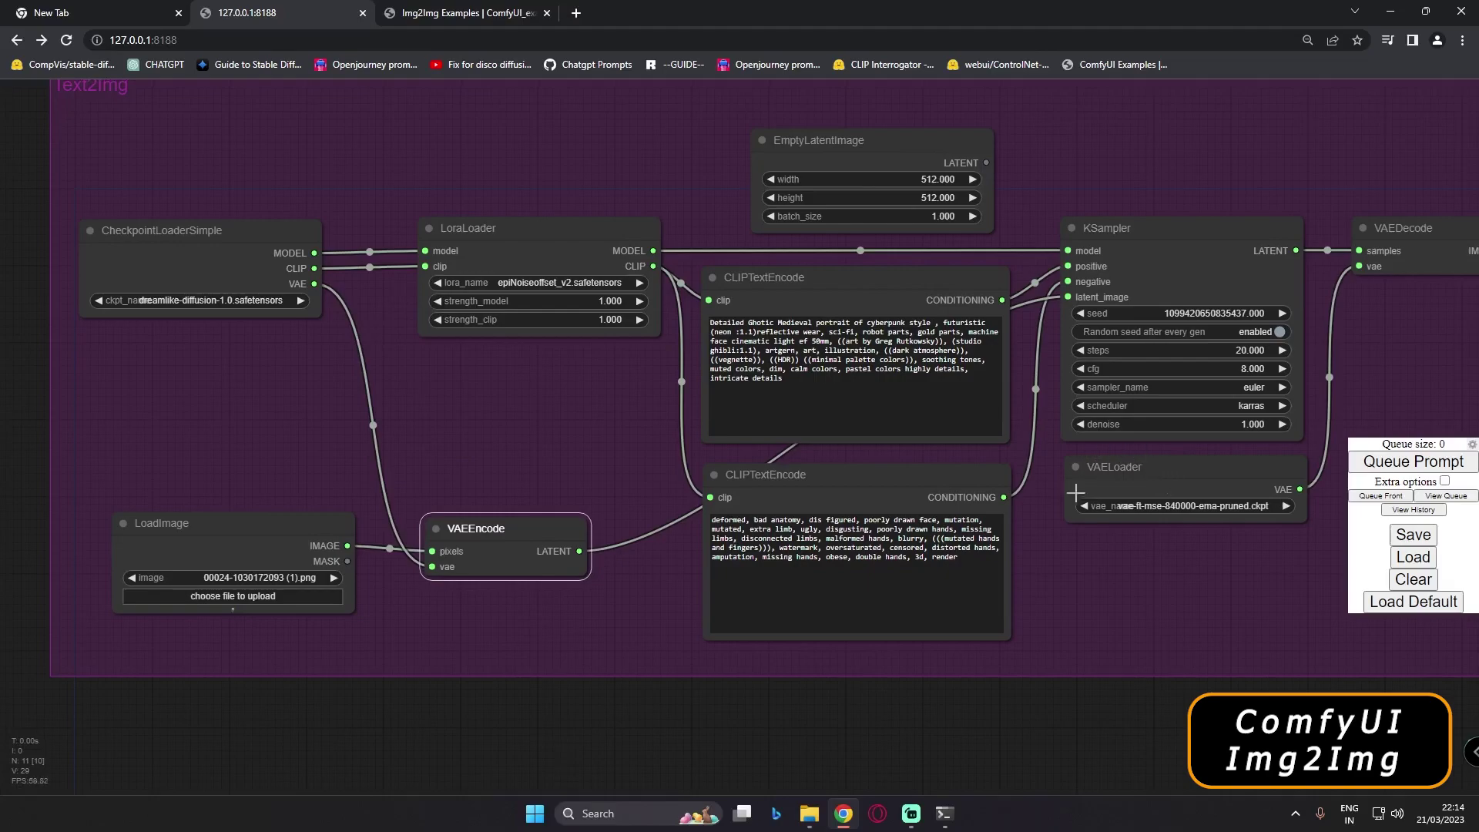
{"action": "left_click_drag", "start_coordinate": [1218, 690], "coordinate": [935, 707]}
{"action": "scroll", "coordinate": [902, 563], "scroll_direction": "up", "scroll_amount": 2}
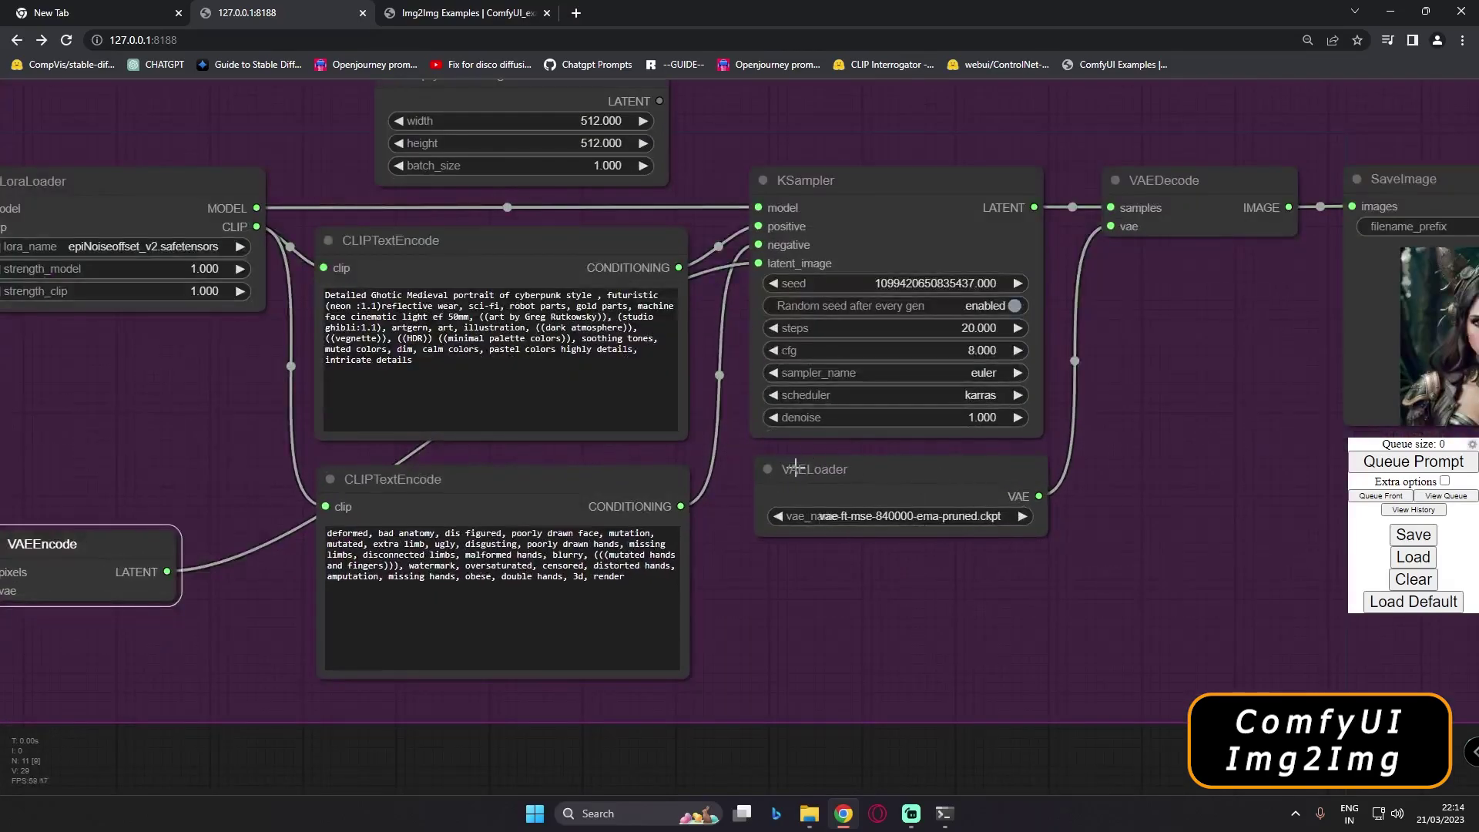
{"action": "scroll", "coordinate": [940, 538], "scroll_direction": "down", "scroll_amount": 3}
{"action": "left_click_drag", "start_coordinate": [312, 691], "coordinate": [376, 710]}
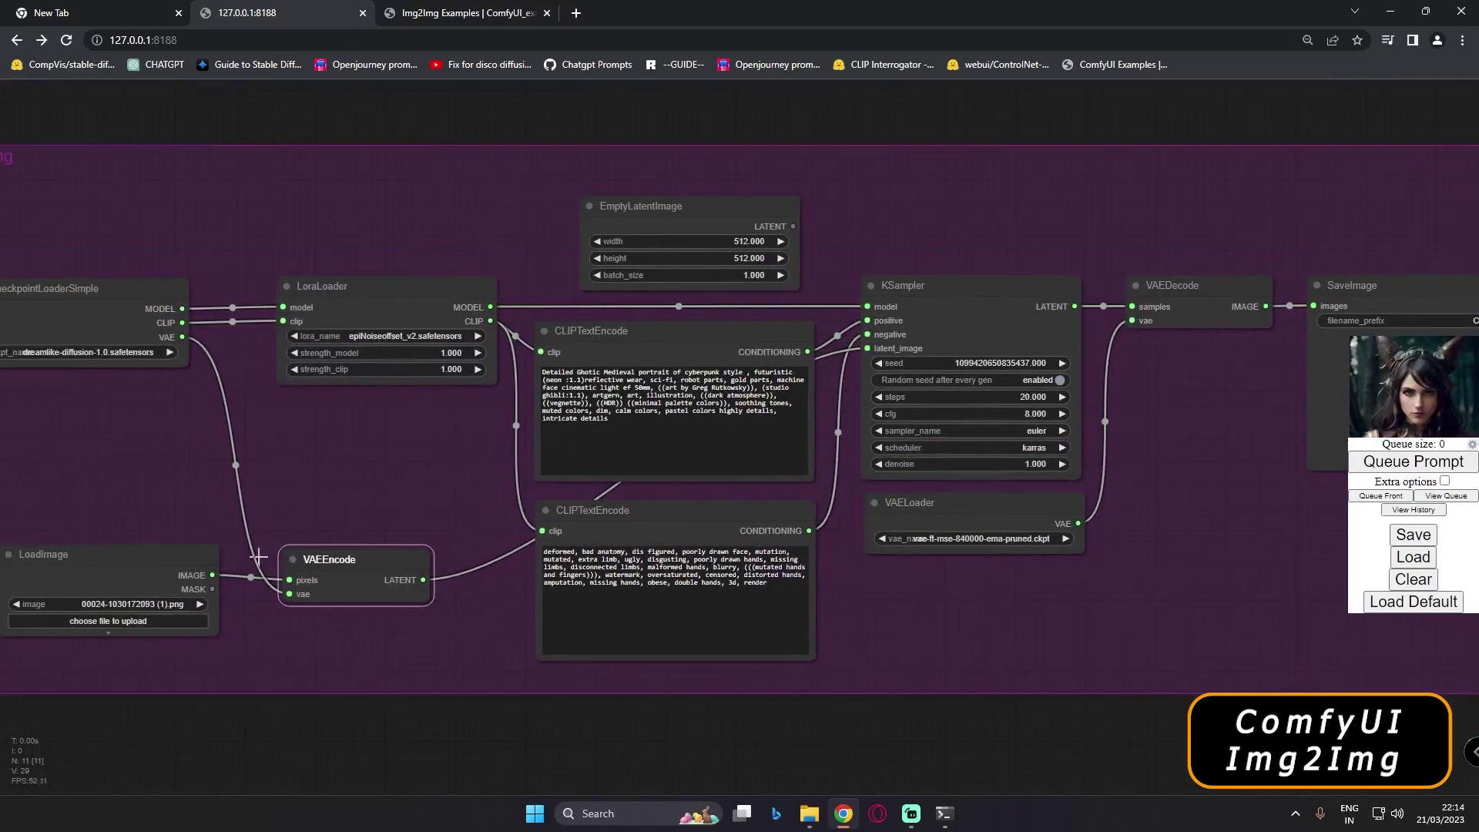
{"action": "left_click_drag", "start_coordinate": [171, 744], "coordinate": [235, 738]}
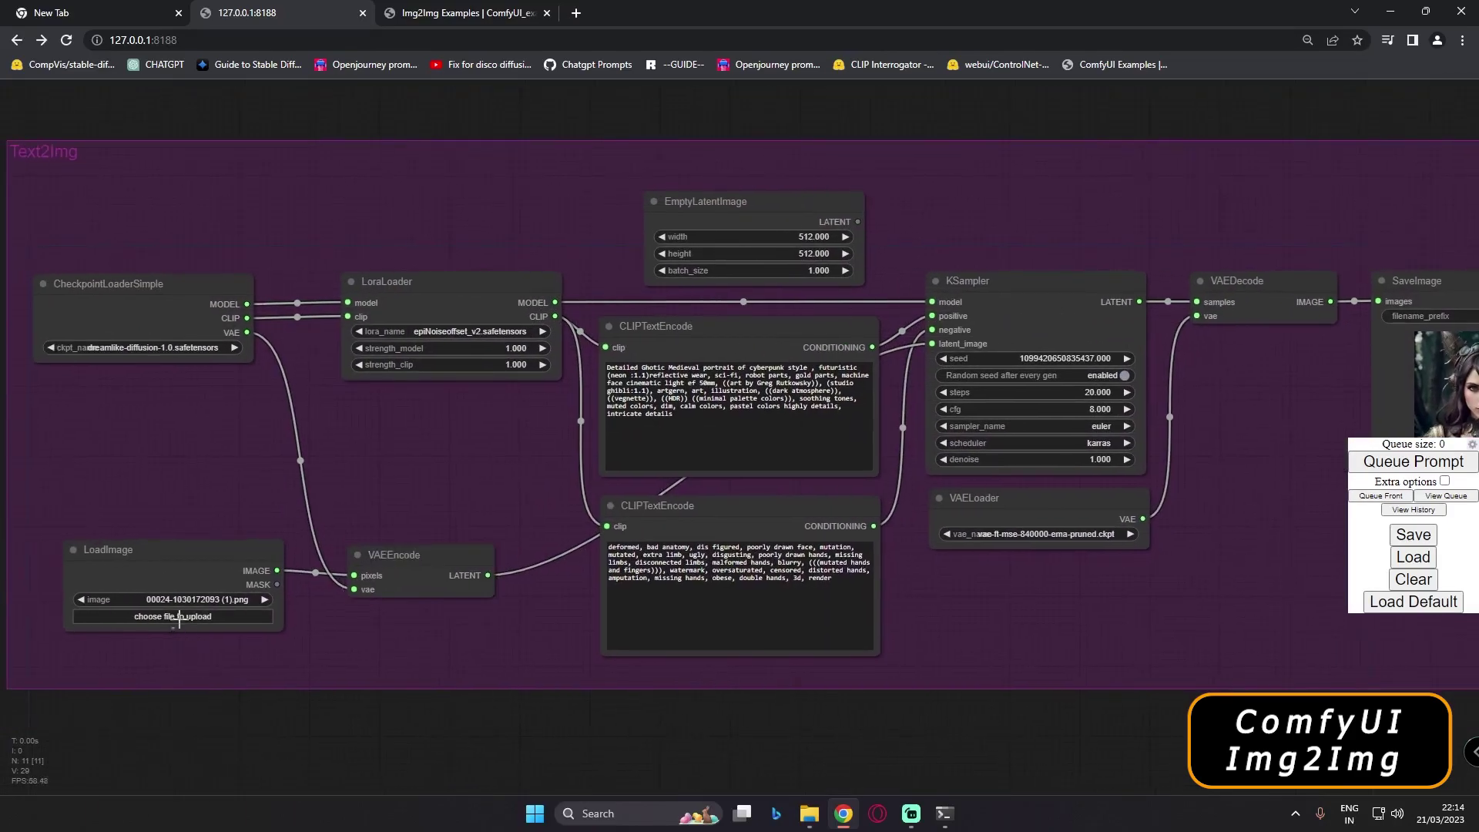
Upload ComfyUI_00135_.png from the output folder into the LoadImage node and open the image for viewing
{"action": "left_click", "coordinate": [174, 617]}
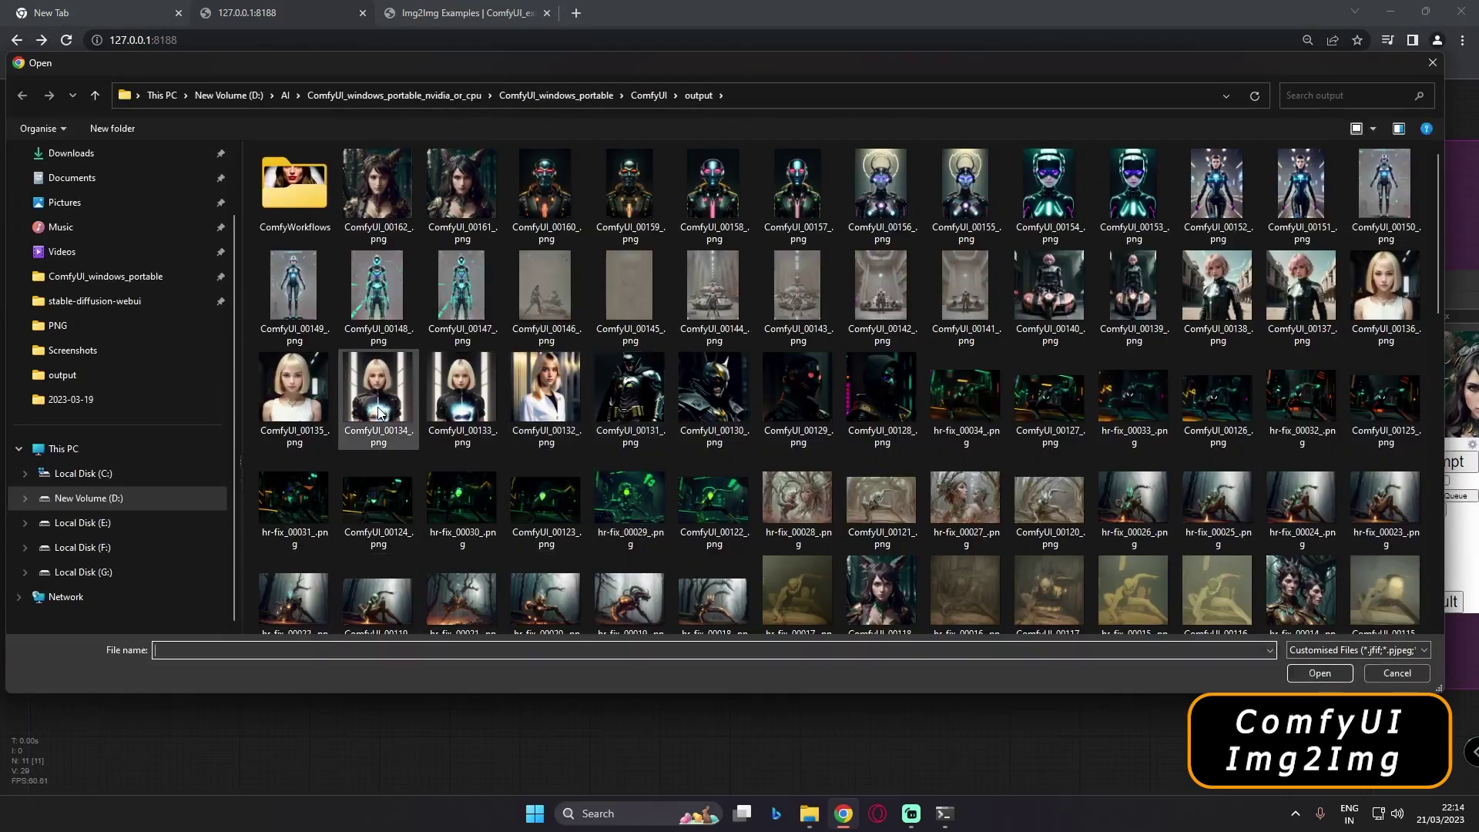
{"action": "left_click", "coordinate": [295, 407]}
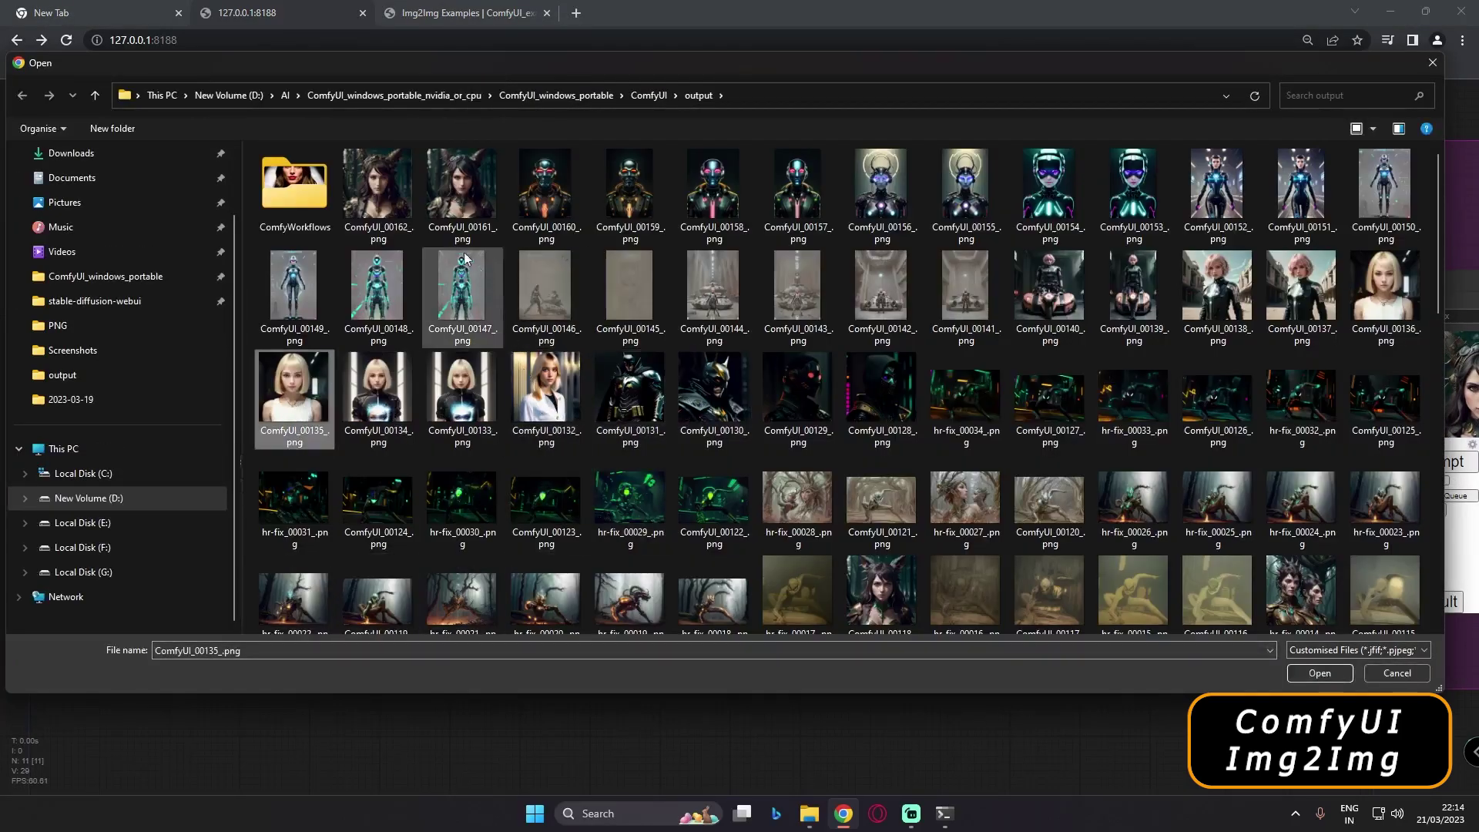
{"action": "key", "text": "Return"}
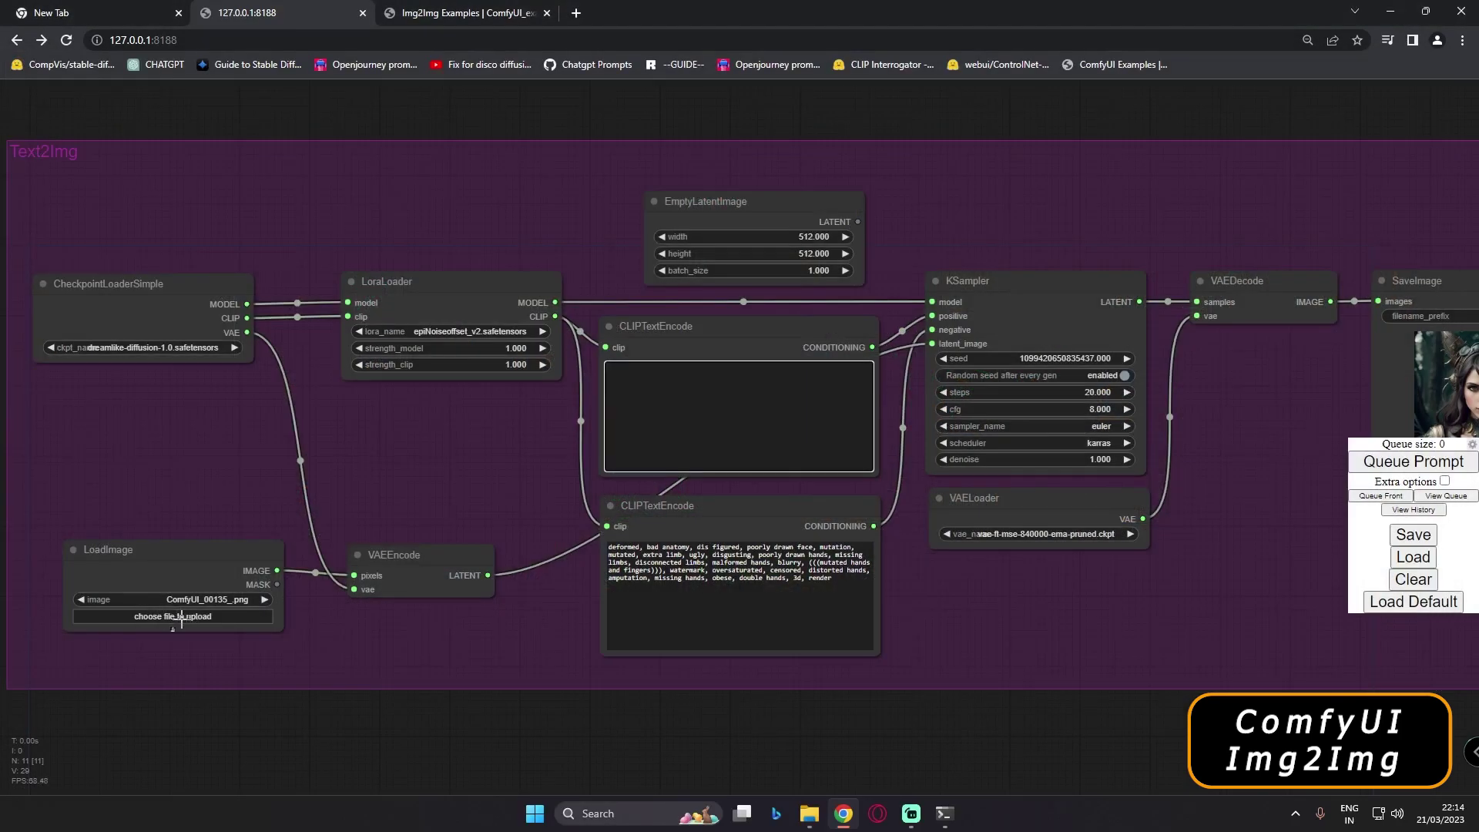
{"action": "right_click", "coordinate": [216, 601]}
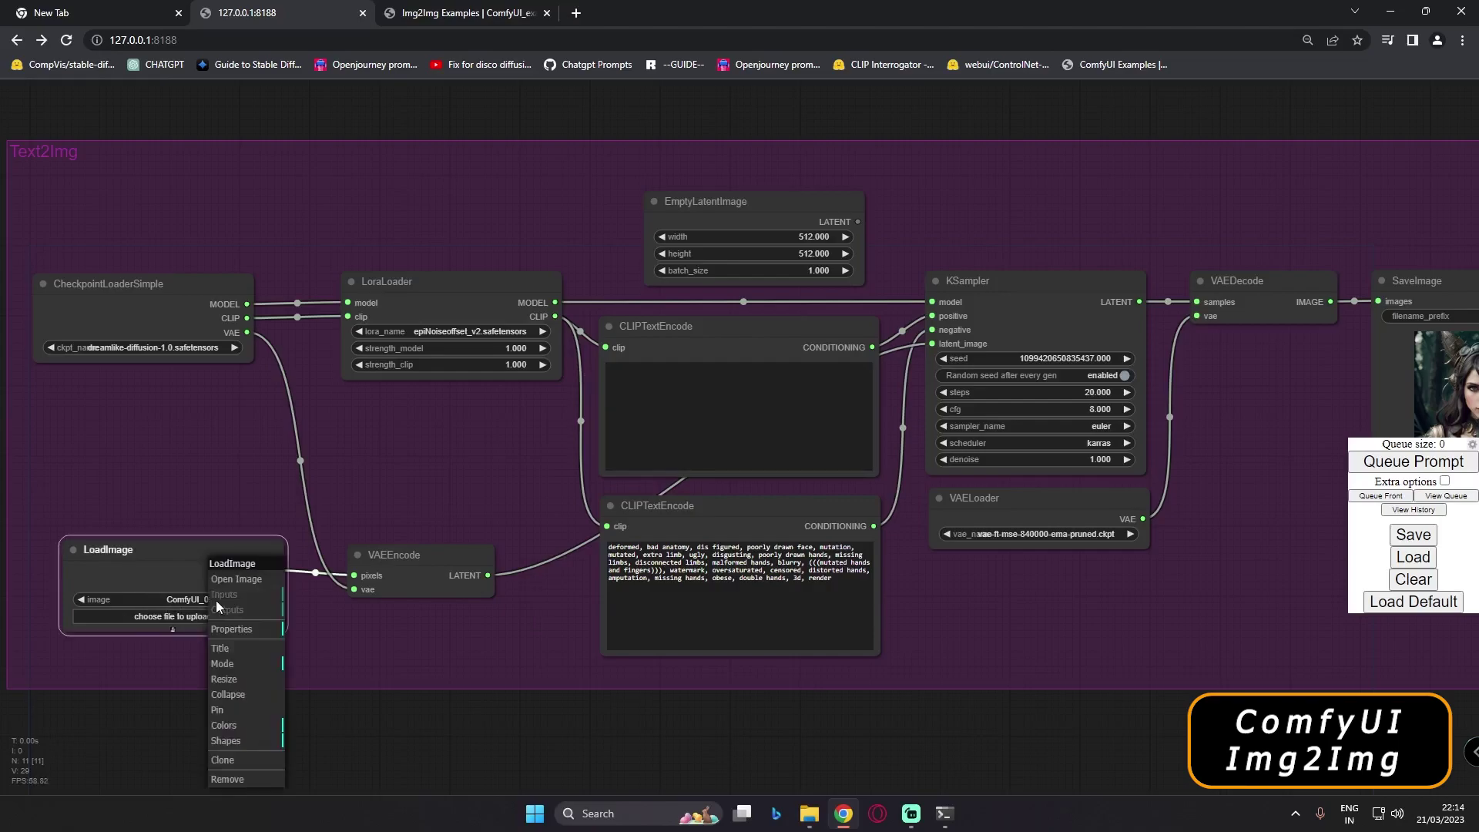
{"action": "left_click", "coordinate": [232, 579]}
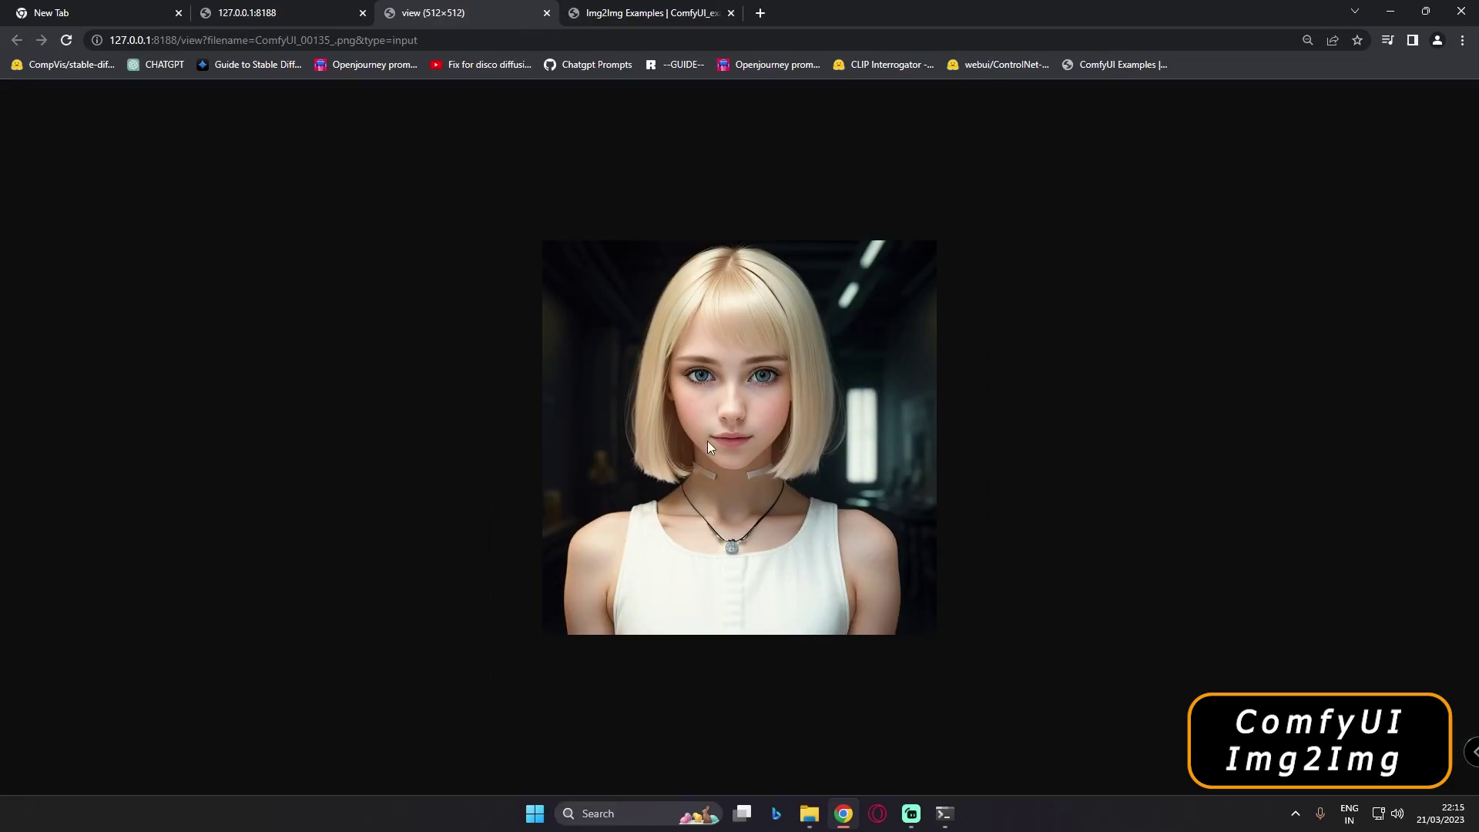
Return to the ComfyUI workflow and paste Cybernetic Style into the positive CLIPTextEncode prompt
{"action": "left_click", "coordinate": [254, 12]}
{"action": "left_click", "coordinate": [659, 381]}
{"action": "type", "text": "Cybernetic Style"}
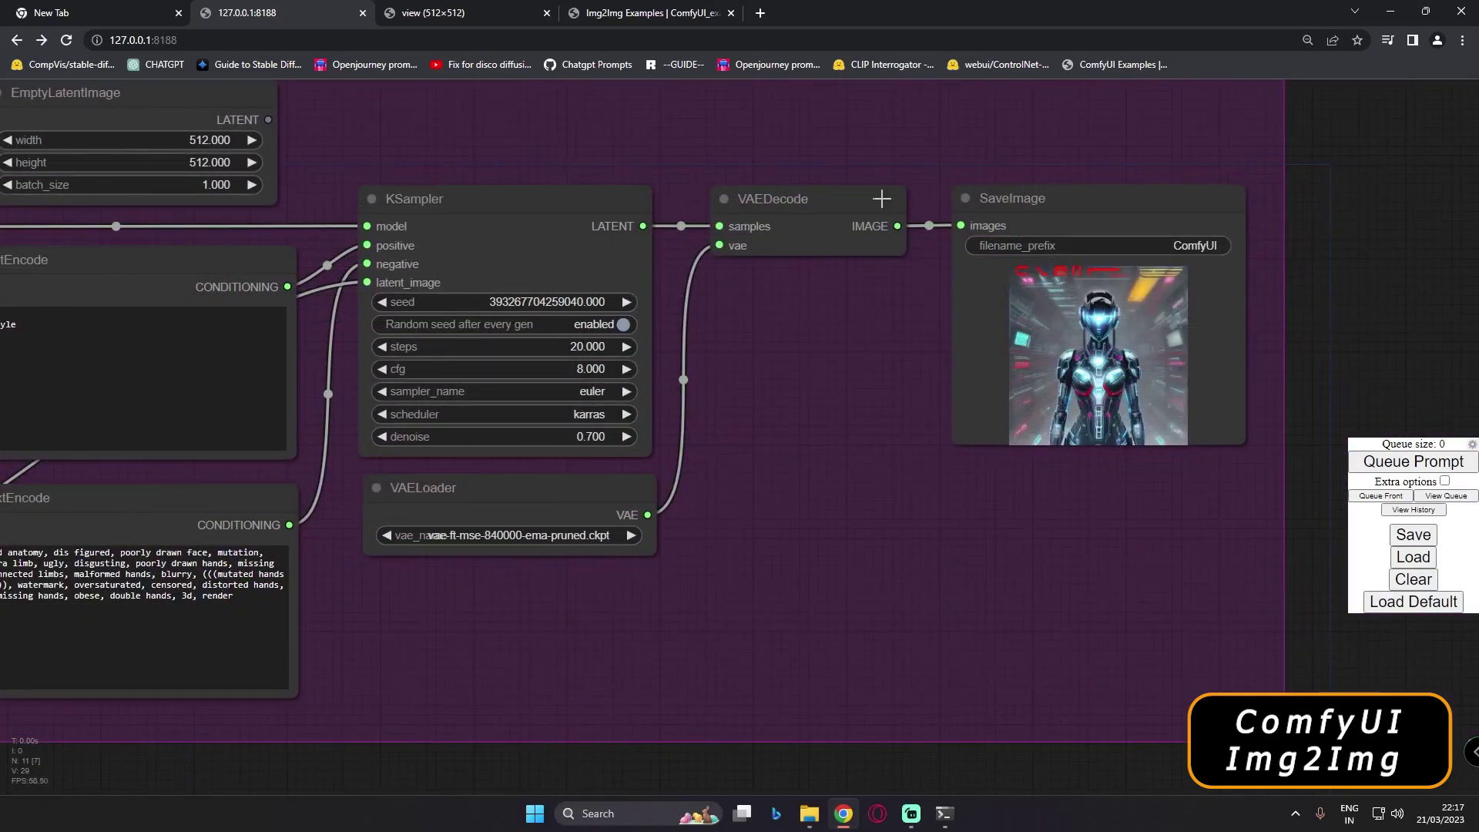
Look at the source image again, and review the checkpoint, prompt and KSampler settings of the img2img workflow
{"action": "left_click", "coordinate": [462, 13]}
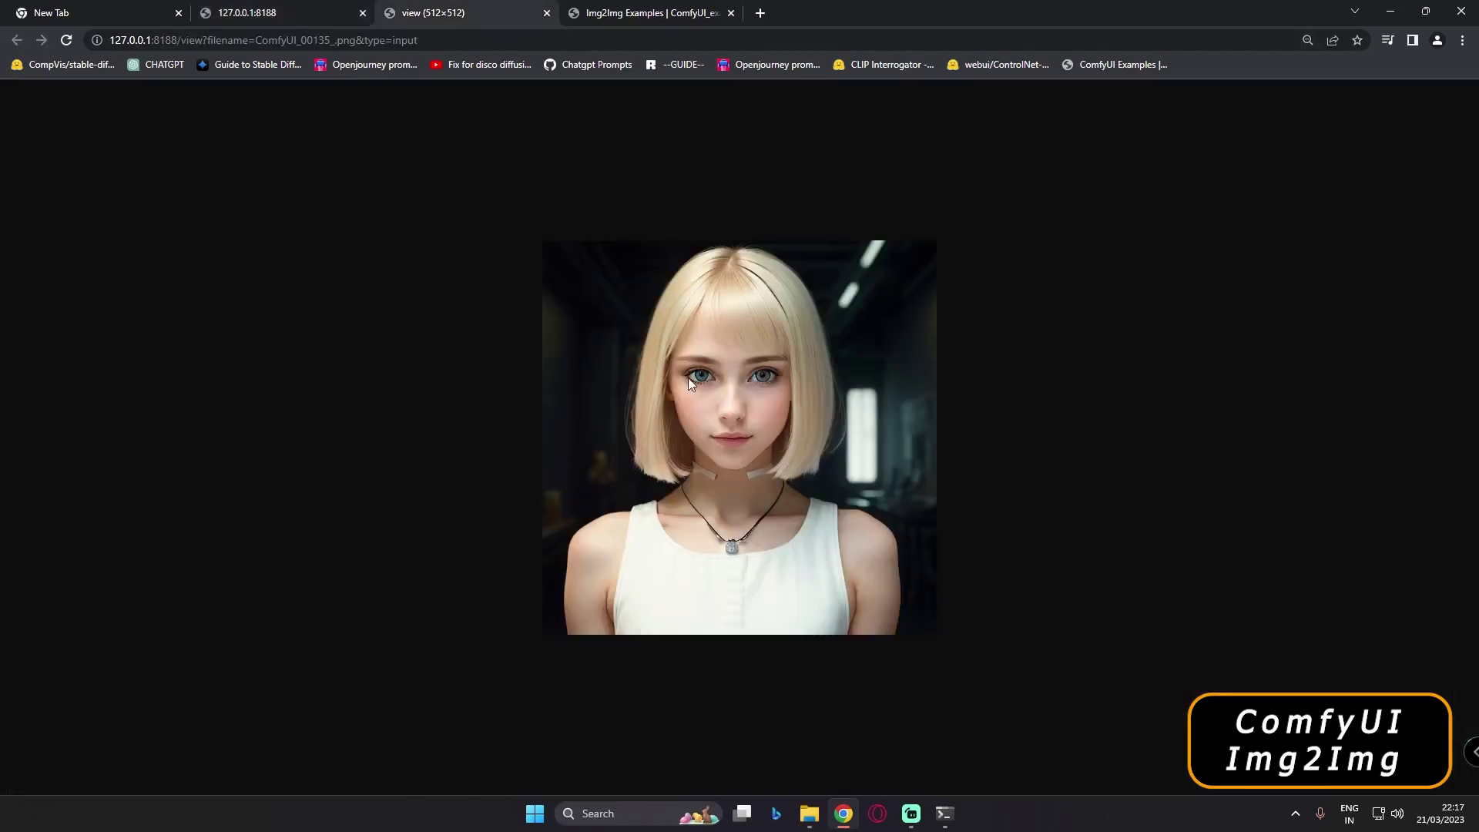
{"action": "left_click", "coordinate": [257, 8]}
{"action": "left_click_drag", "start_coordinate": [582, 763], "coordinate": [1227, 737]}
{"action": "scroll", "coordinate": [104, 307], "scroll_direction": "down", "scroll_amount": 3}
{"action": "left_click_drag", "start_coordinate": [58, 328], "coordinate": [230, 345]}
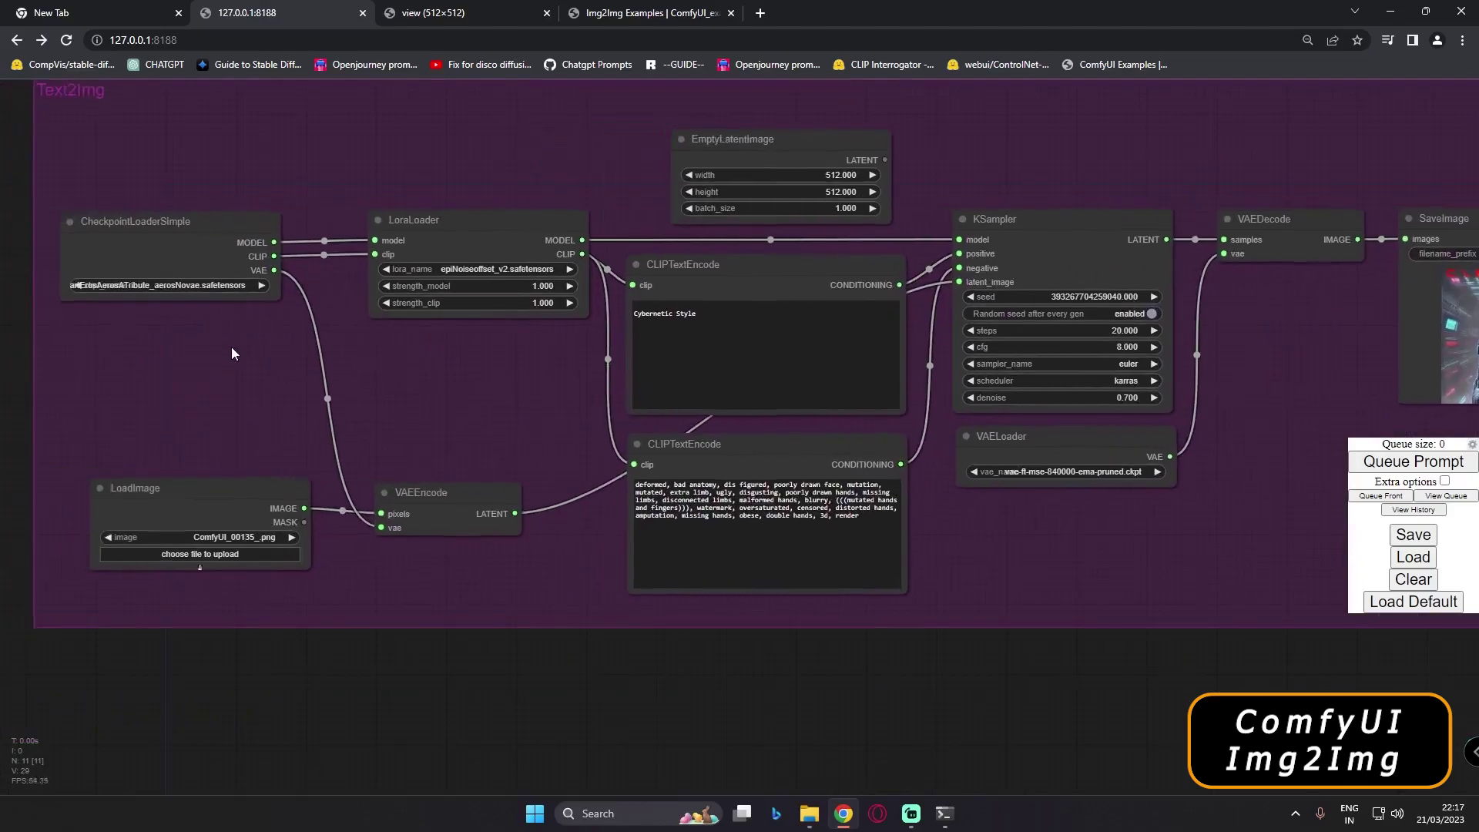
{"action": "scroll", "coordinate": [213, 266], "scroll_direction": "up", "scroll_amount": 1}
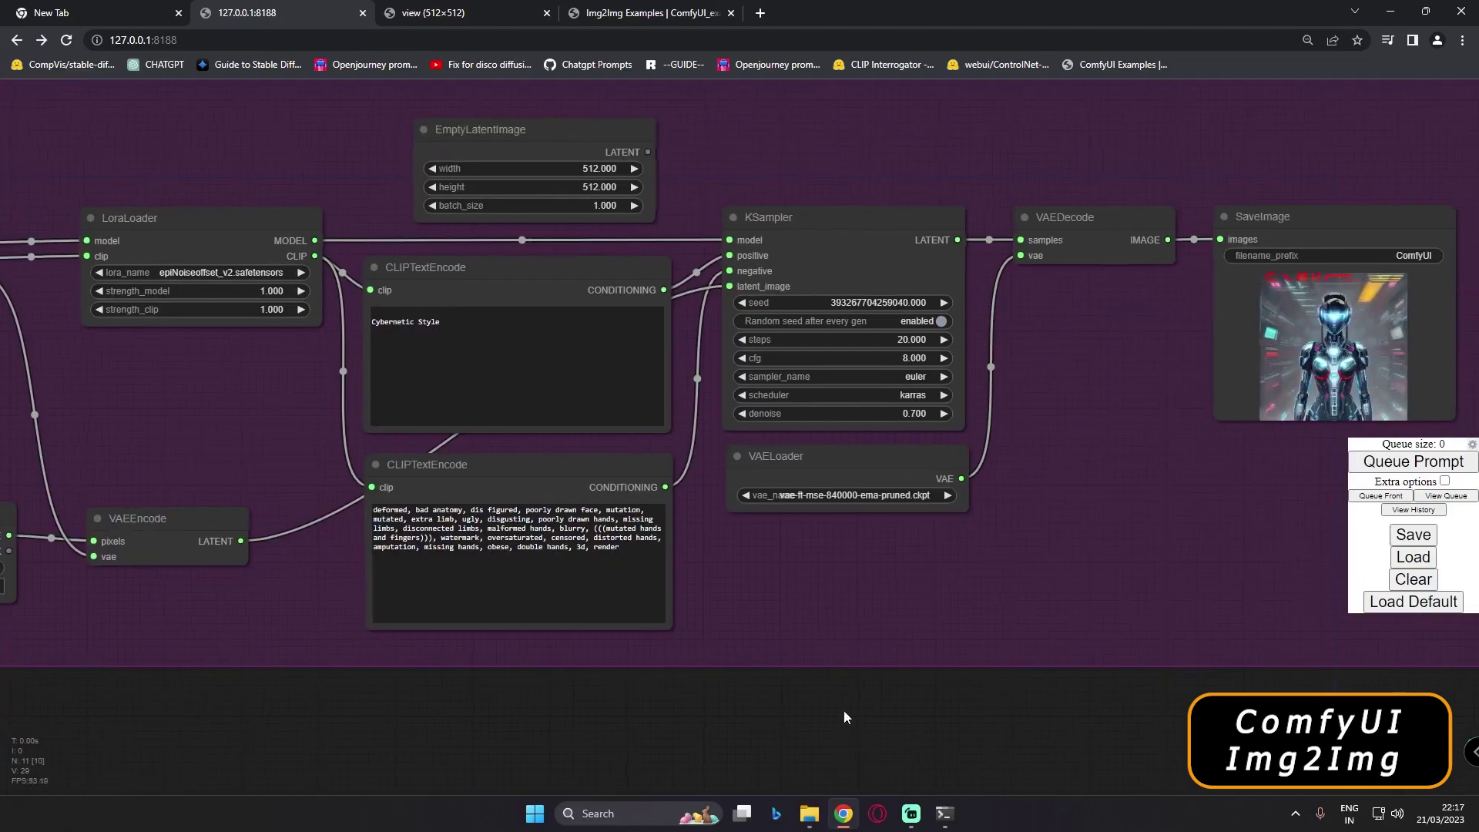
{"action": "scroll", "coordinate": [820, 493], "scroll_direction": "up", "scroll_amount": 2}
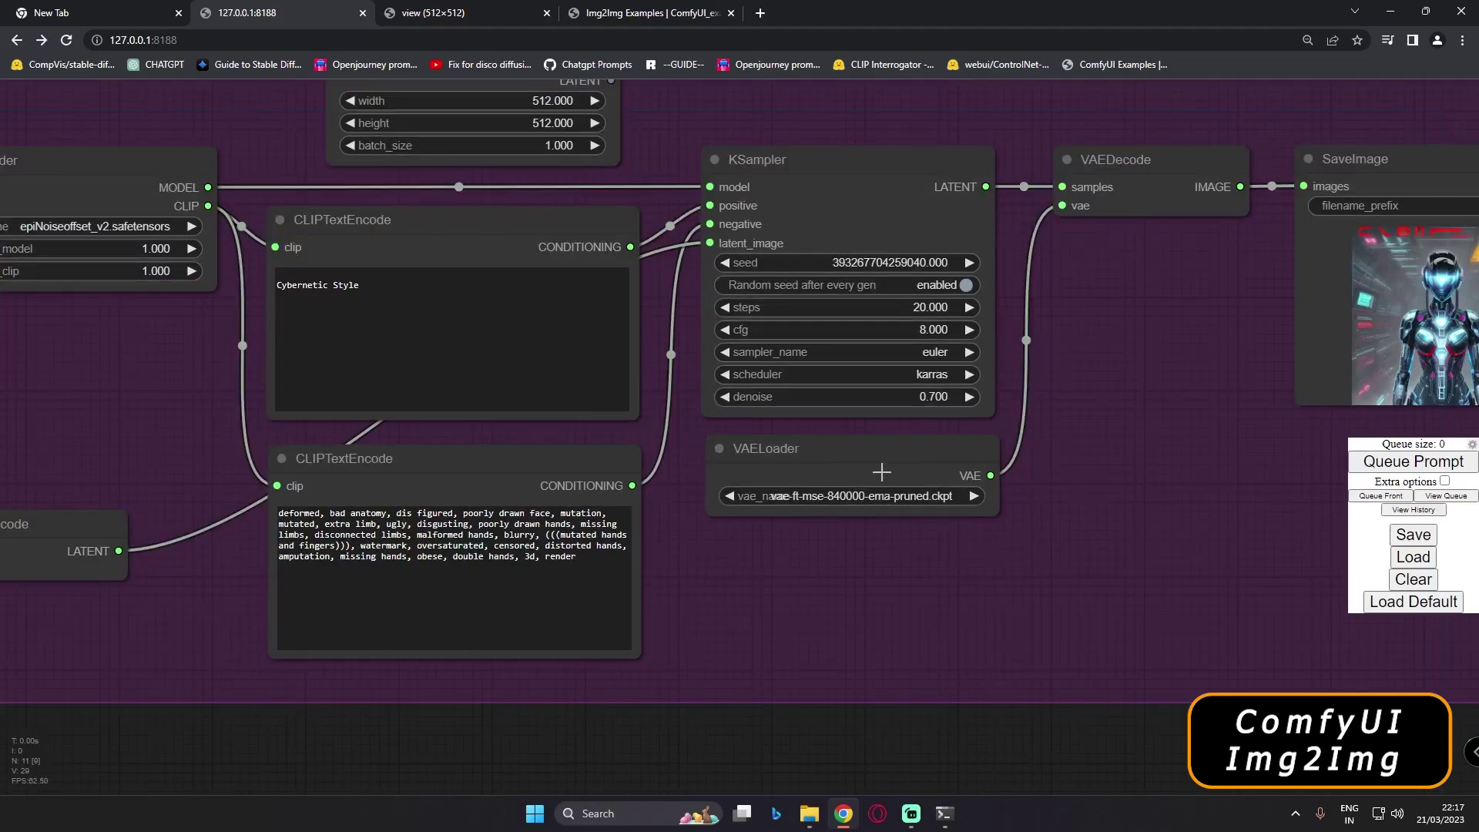
{"action": "scroll", "coordinate": [882, 472], "scroll_direction": "down", "scroll_amount": 5}
{"action": "scroll", "coordinate": [213, 320], "scroll_direction": "up", "scroll_amount": 3}
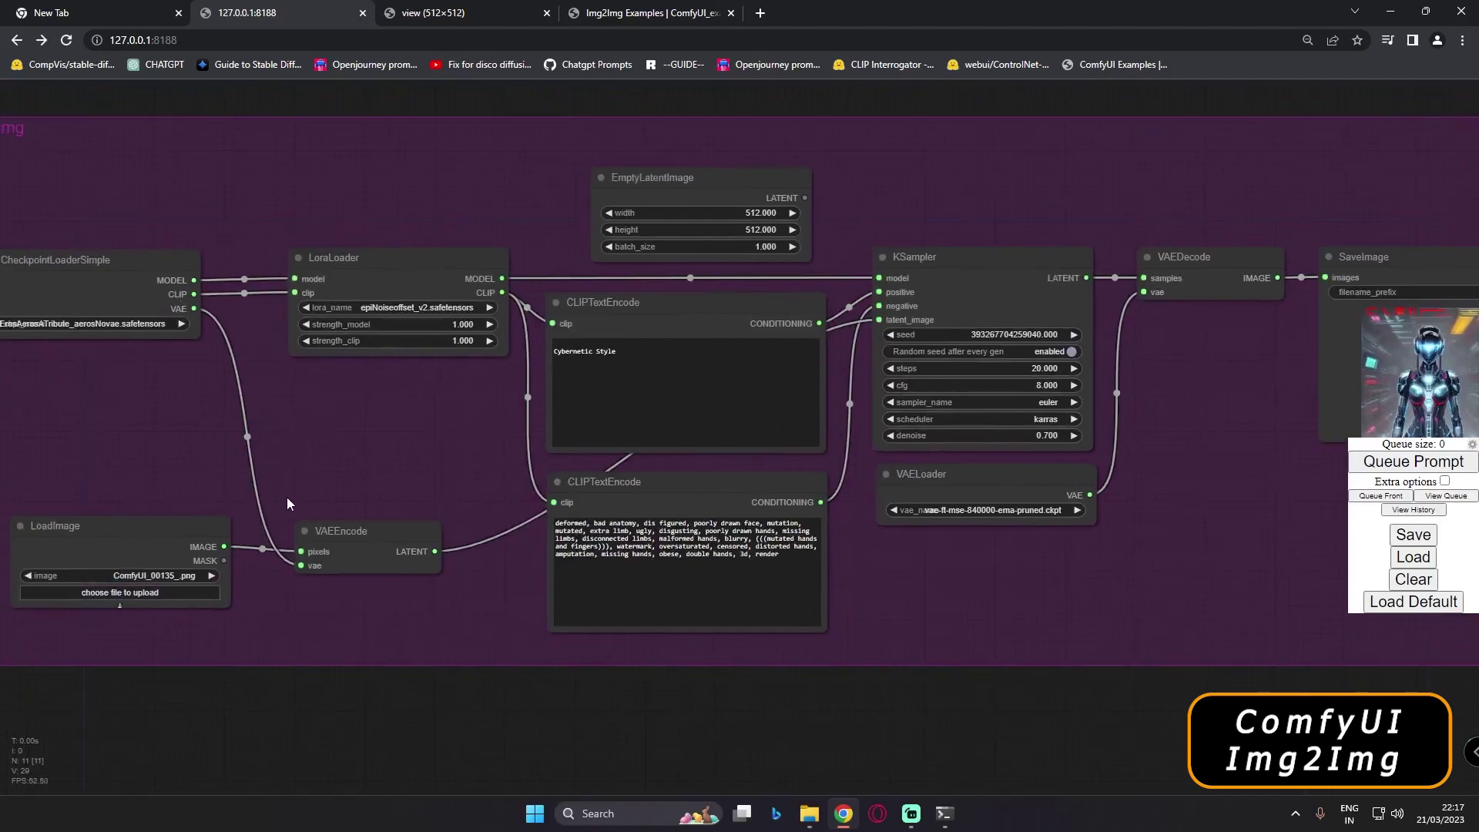
Detach VAEEncode's vae input from the checkpoint, move VAELoader below LoadImage, and wire its VAE output into VAEEncode
{"action": "left_click_drag", "start_coordinate": [301, 565], "coordinate": [385, 721]}
{"action": "left_click_drag", "start_coordinate": [387, 721], "coordinate": [571, 677]}
{"action": "left_click_drag", "start_coordinate": [1150, 439], "coordinate": [277, 660]}
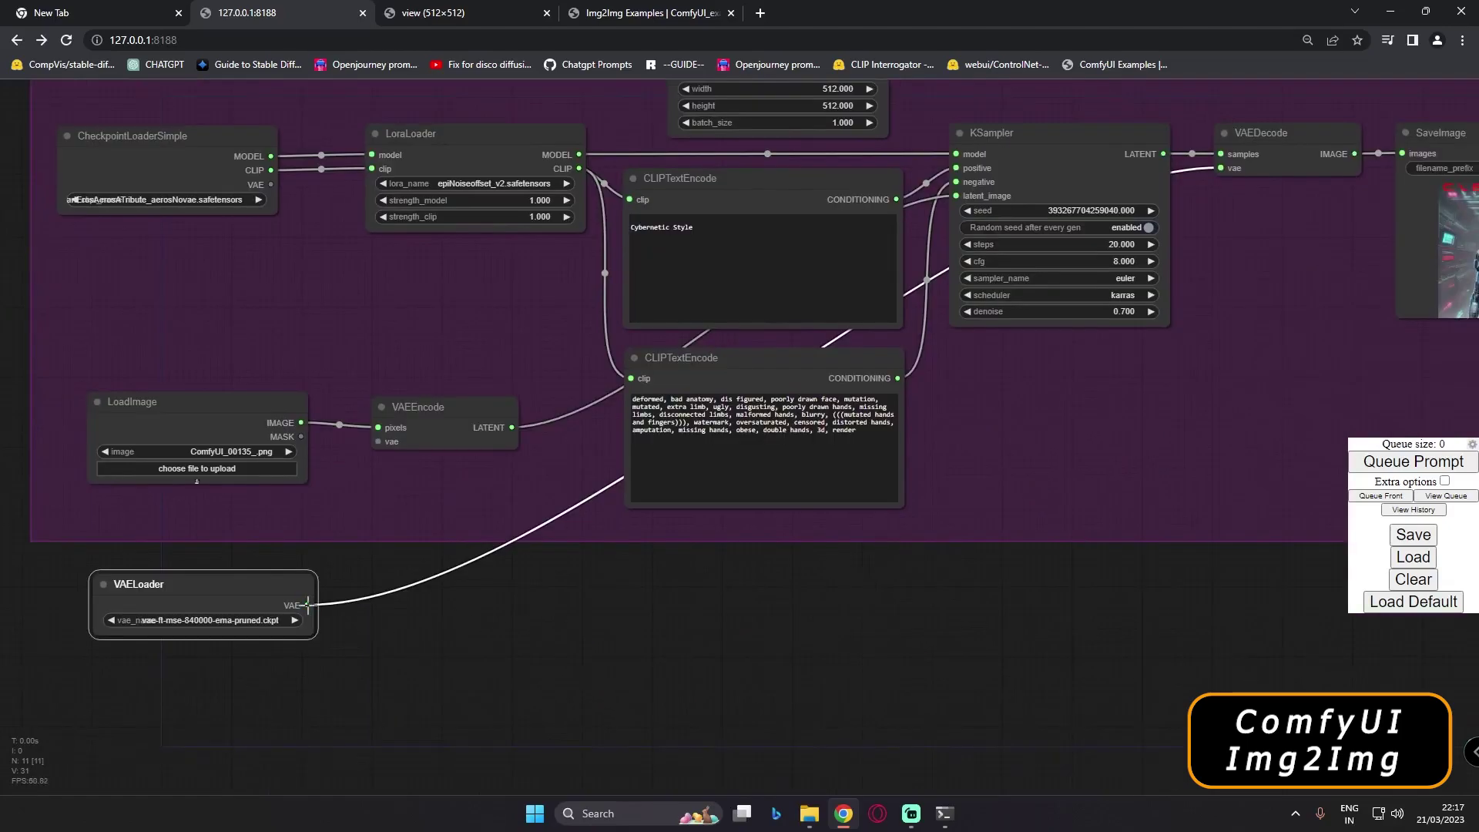
{"action": "left_click_drag", "start_coordinate": [308, 606], "coordinate": [379, 441]}
{"action": "scroll", "coordinate": [75, 499], "scroll_direction": "up", "scroll_amount": 5}
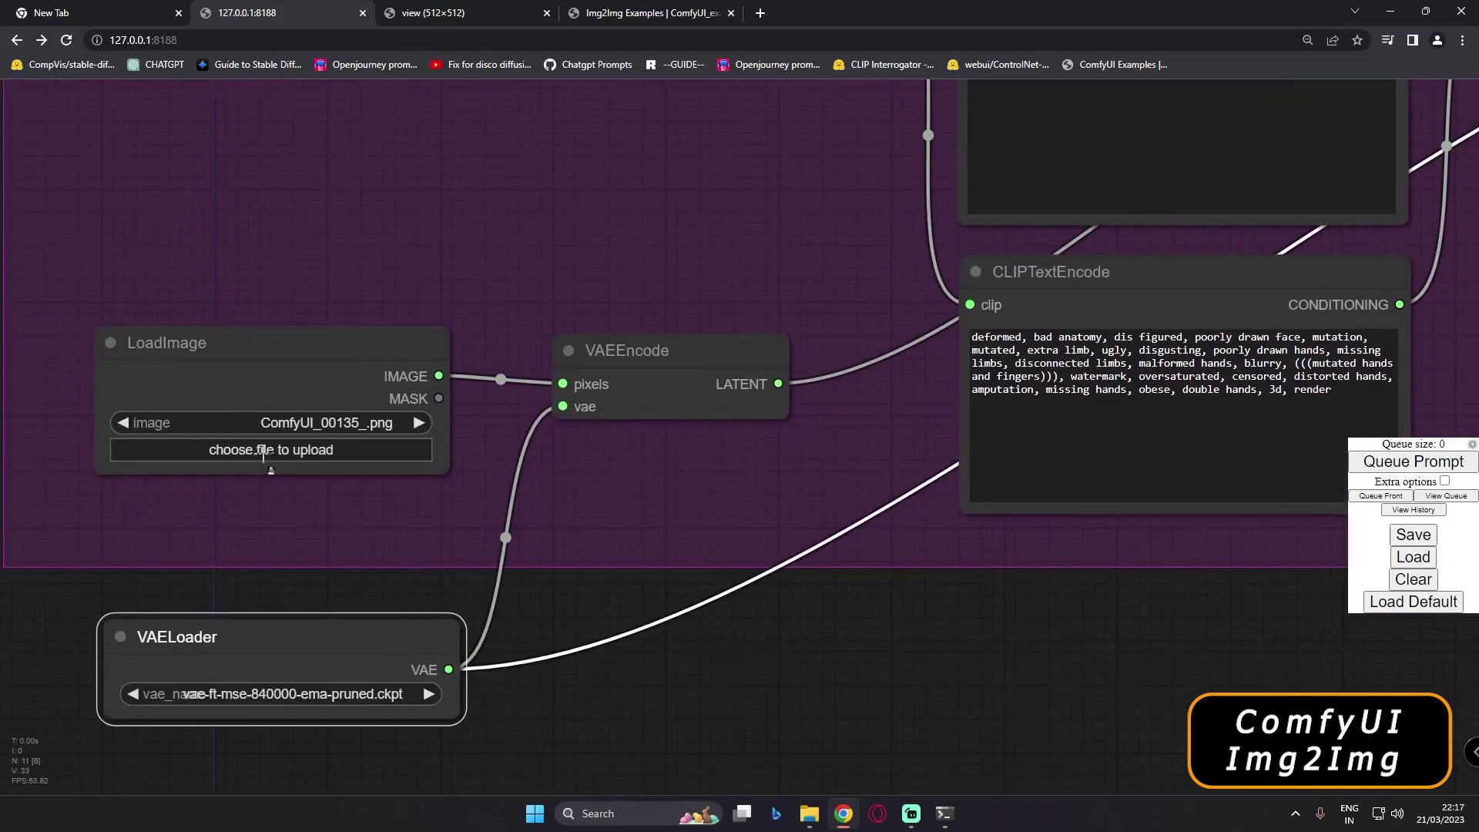
{"action": "scroll", "coordinate": [95, 678], "scroll_direction": "down", "scroll_amount": 4}
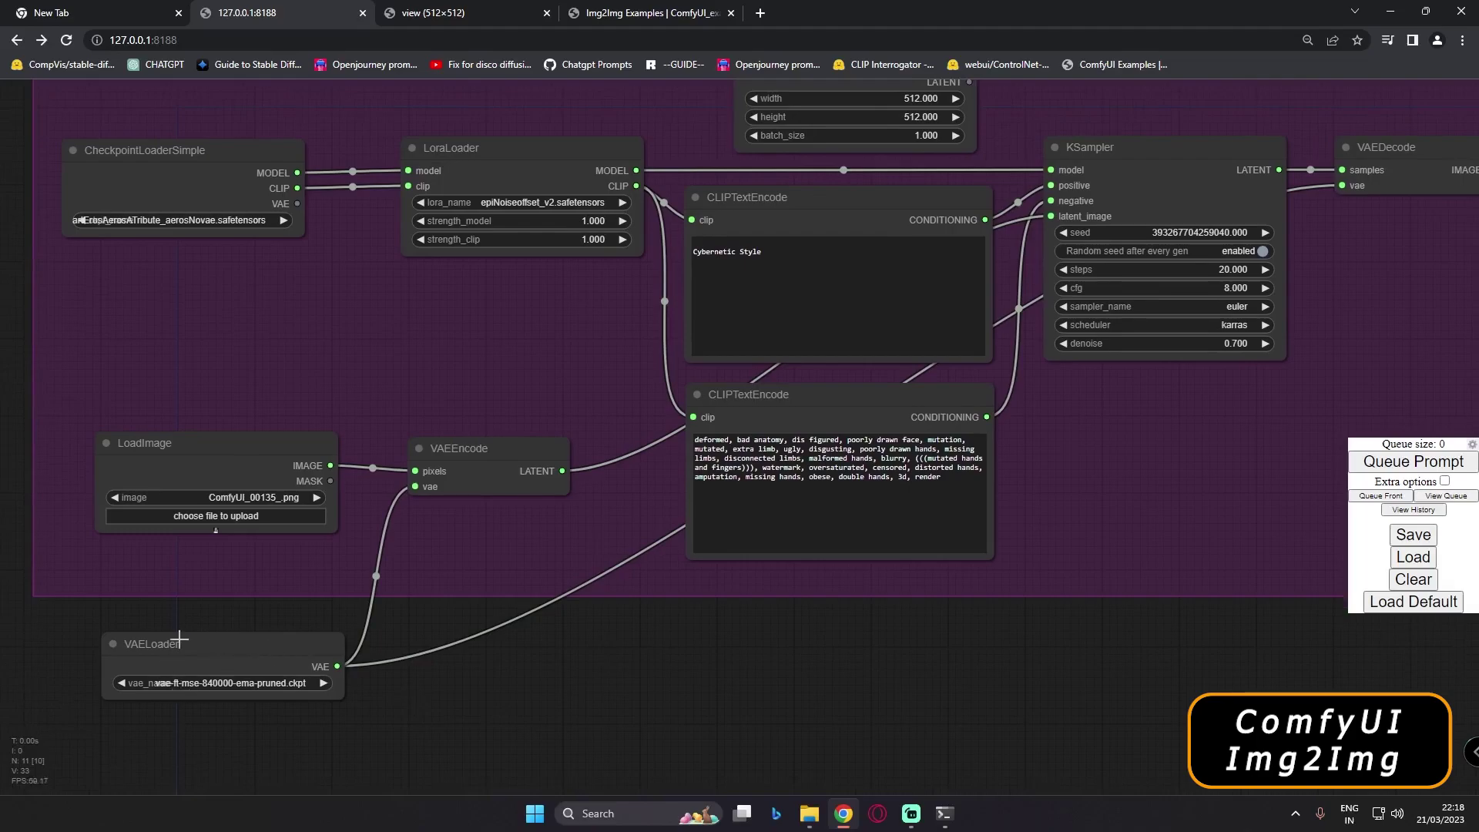
Check the positive prompt and KSampler settings, and compare the image in SaveImage with the source image
{"action": "left_click_drag", "start_coordinate": [889, 681], "coordinate": [558, 715]}
{"action": "scroll", "coordinate": [1254, 377], "scroll_direction": "up", "scroll_amount": 3}
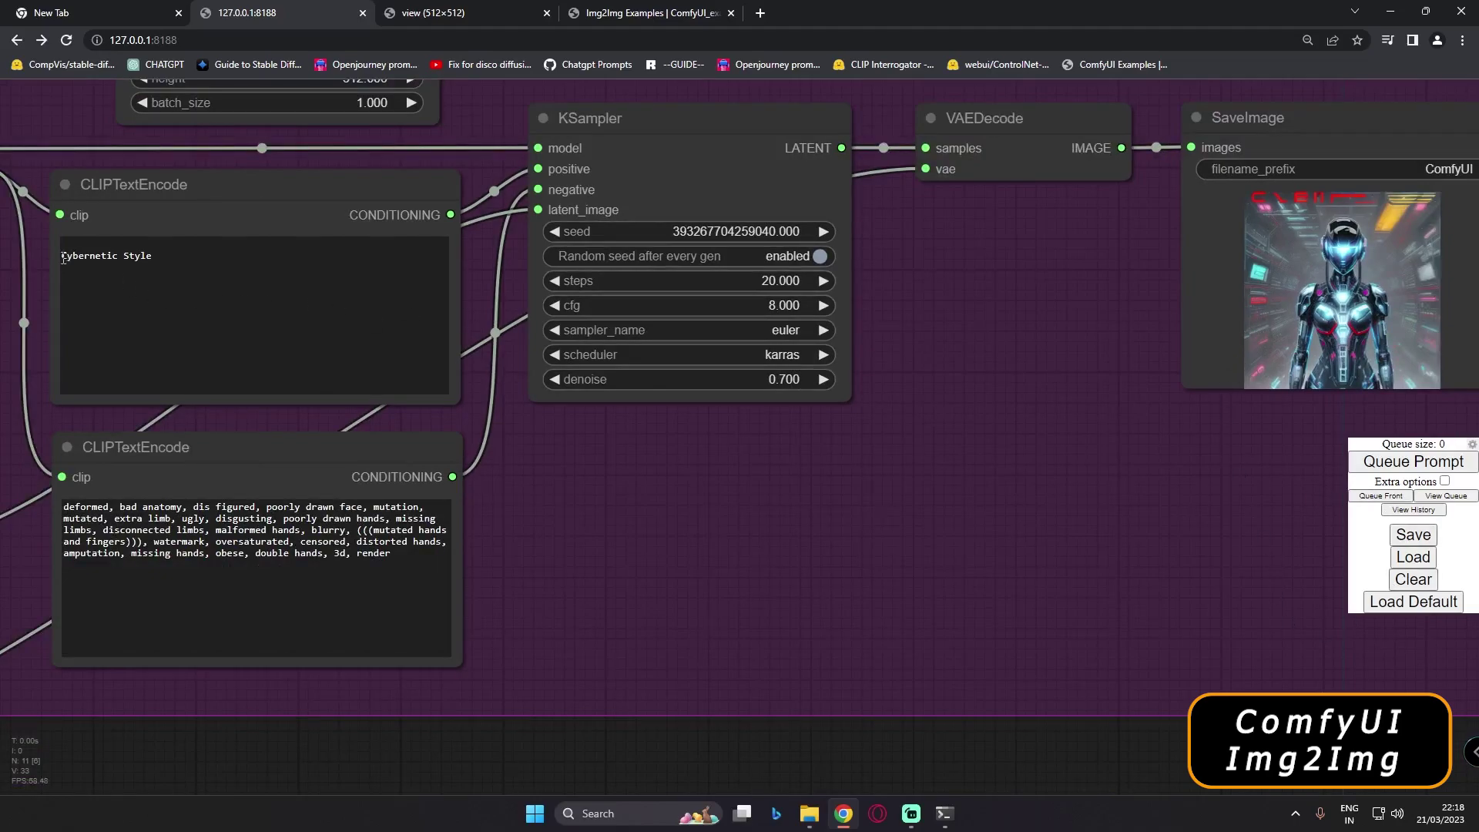
{"action": "left_click_drag", "start_coordinate": [64, 259], "coordinate": [181, 259]}
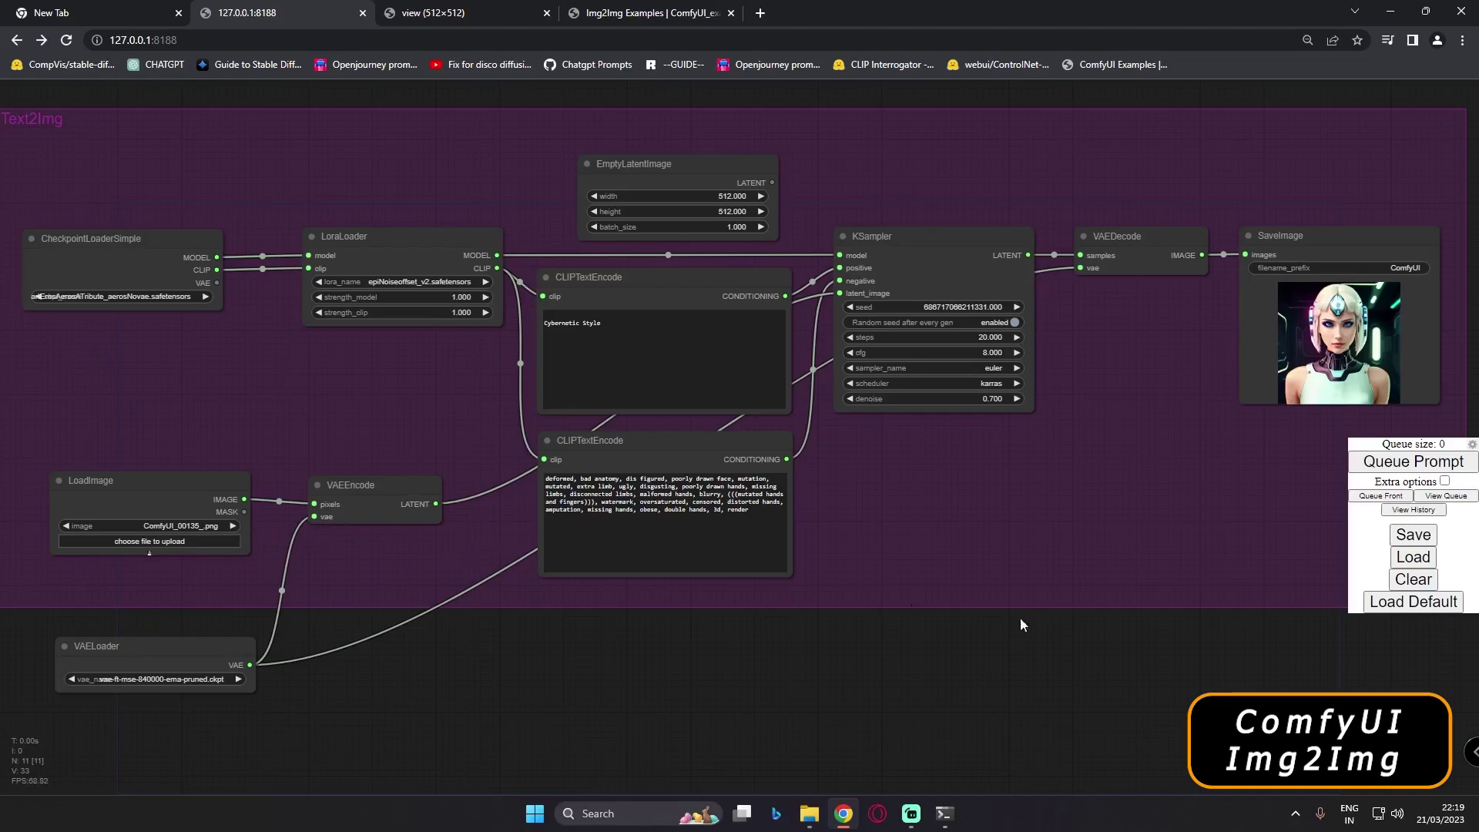
{"action": "left_click_drag", "start_coordinate": [1308, 649], "coordinate": [637, 677]}
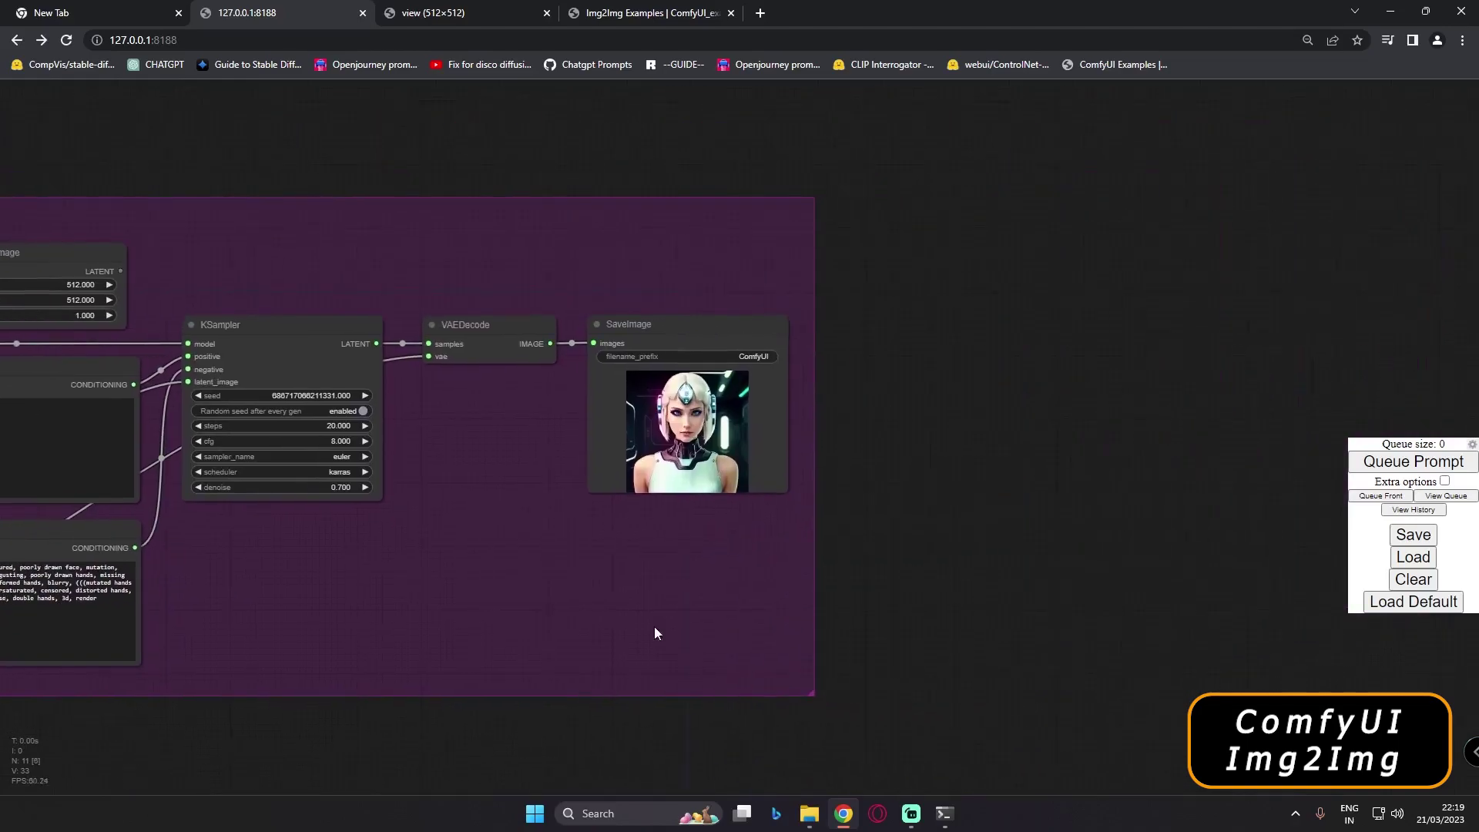
{"action": "scroll", "coordinate": [678, 479], "scroll_direction": "up", "scroll_amount": 10}
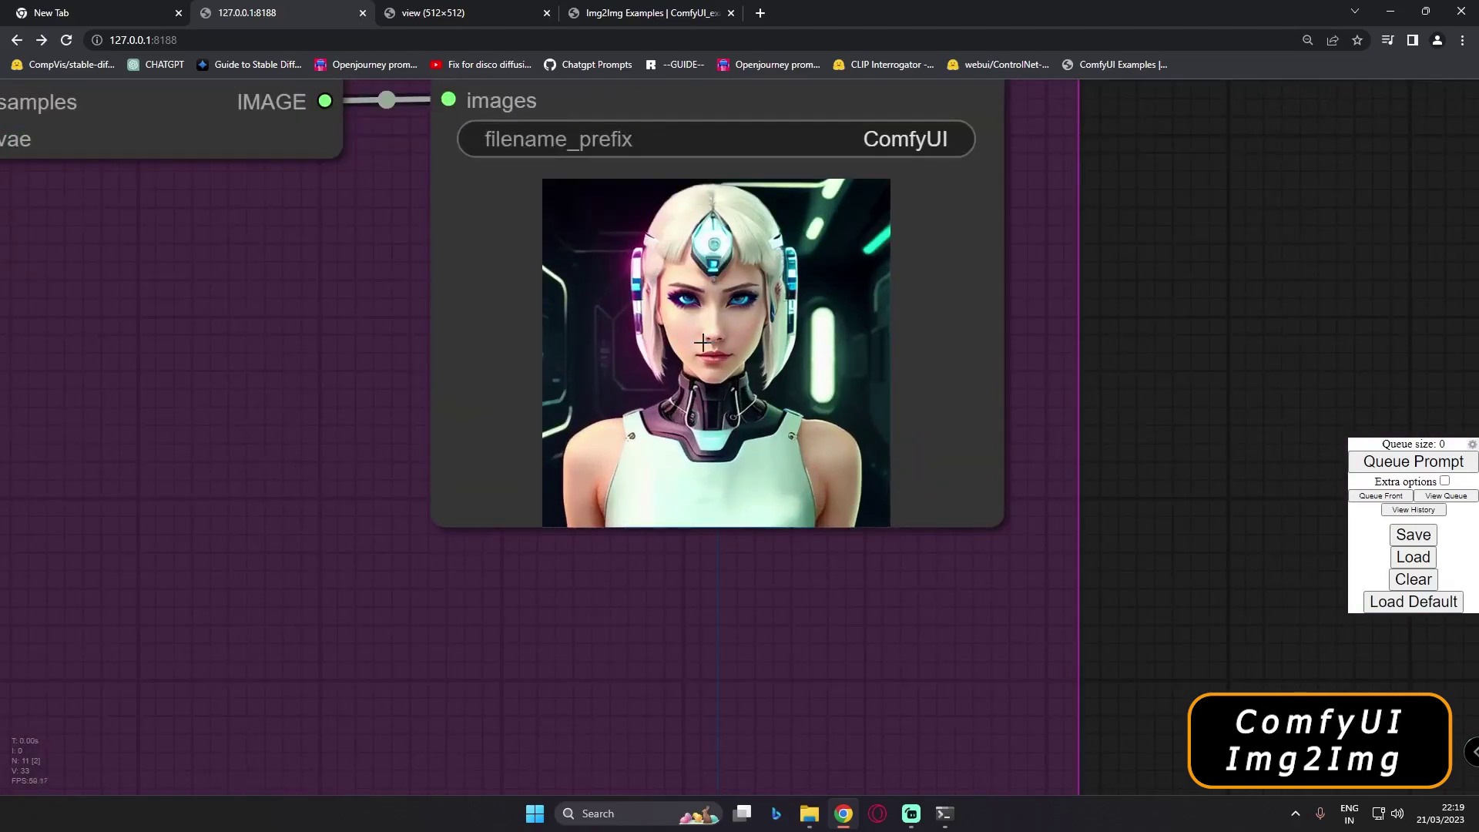
{"action": "left_click", "coordinate": [441, 14]}
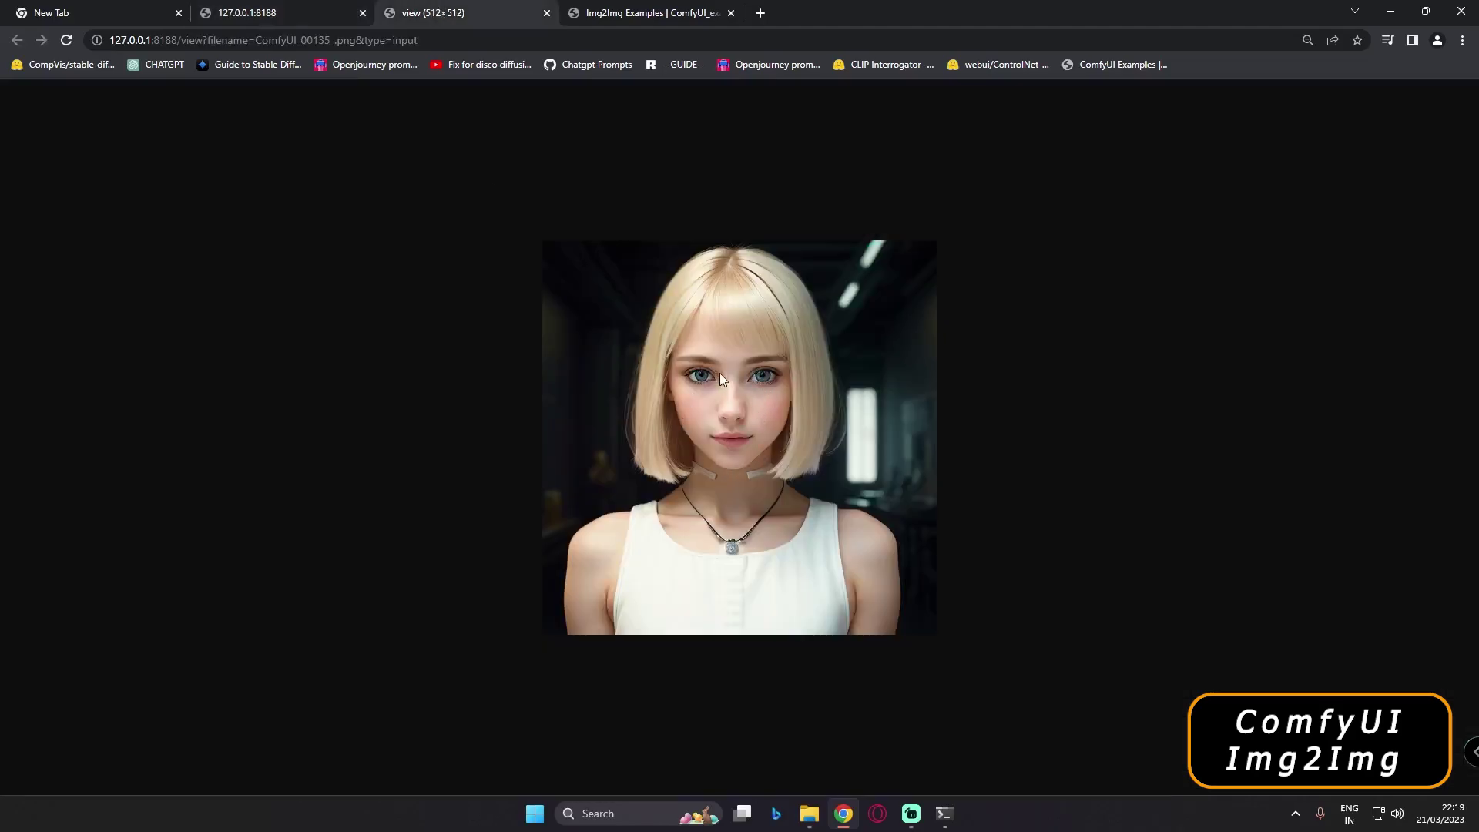
{"action": "left_click", "coordinate": [283, 8]}
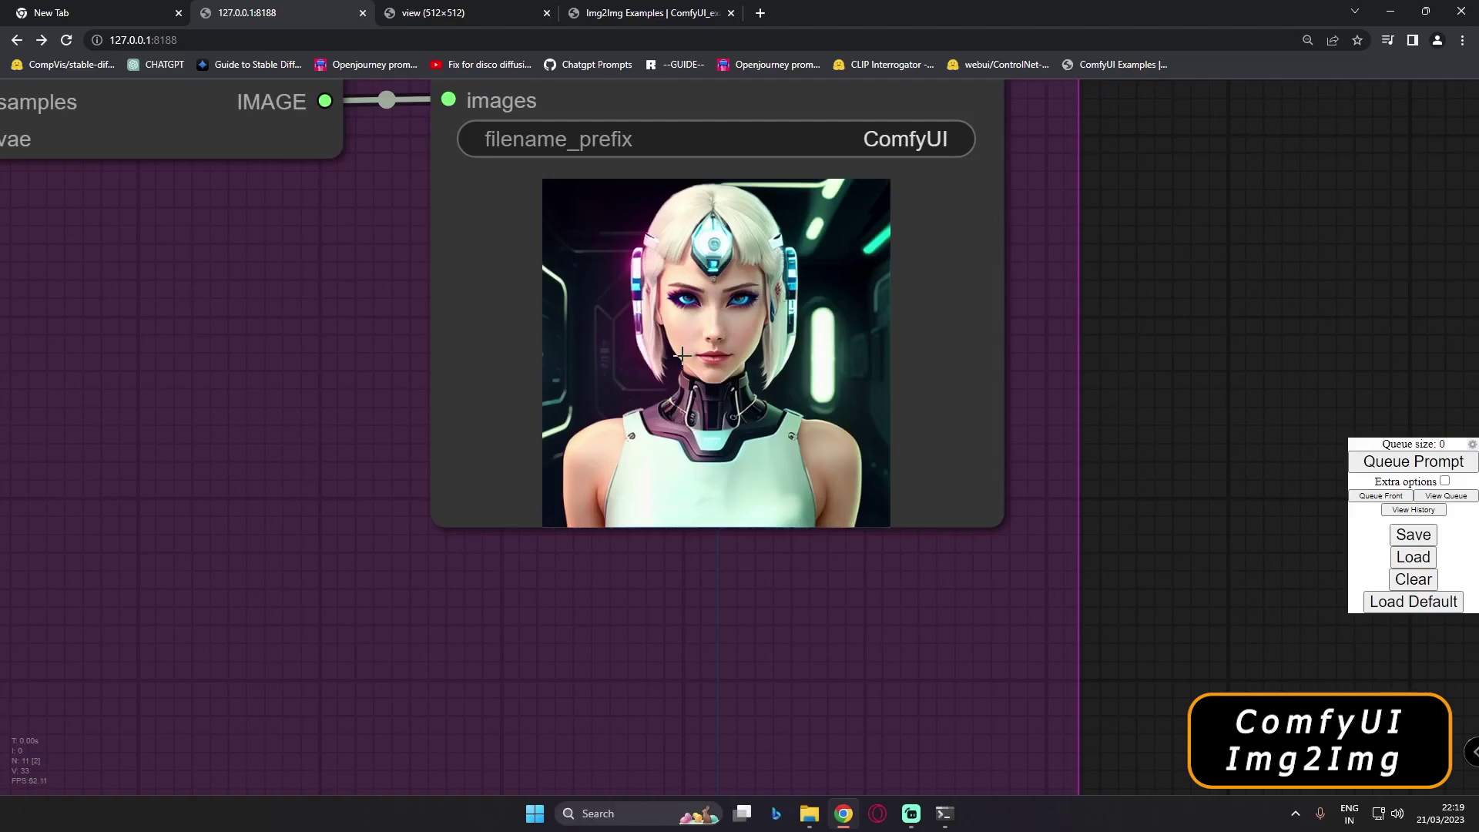
{"action": "scroll", "coordinate": [682, 355], "scroll_direction": "down", "scroll_amount": 7}
{"action": "scroll", "coordinate": [439, 697], "scroll_direction": "up", "scroll_amount": 5}
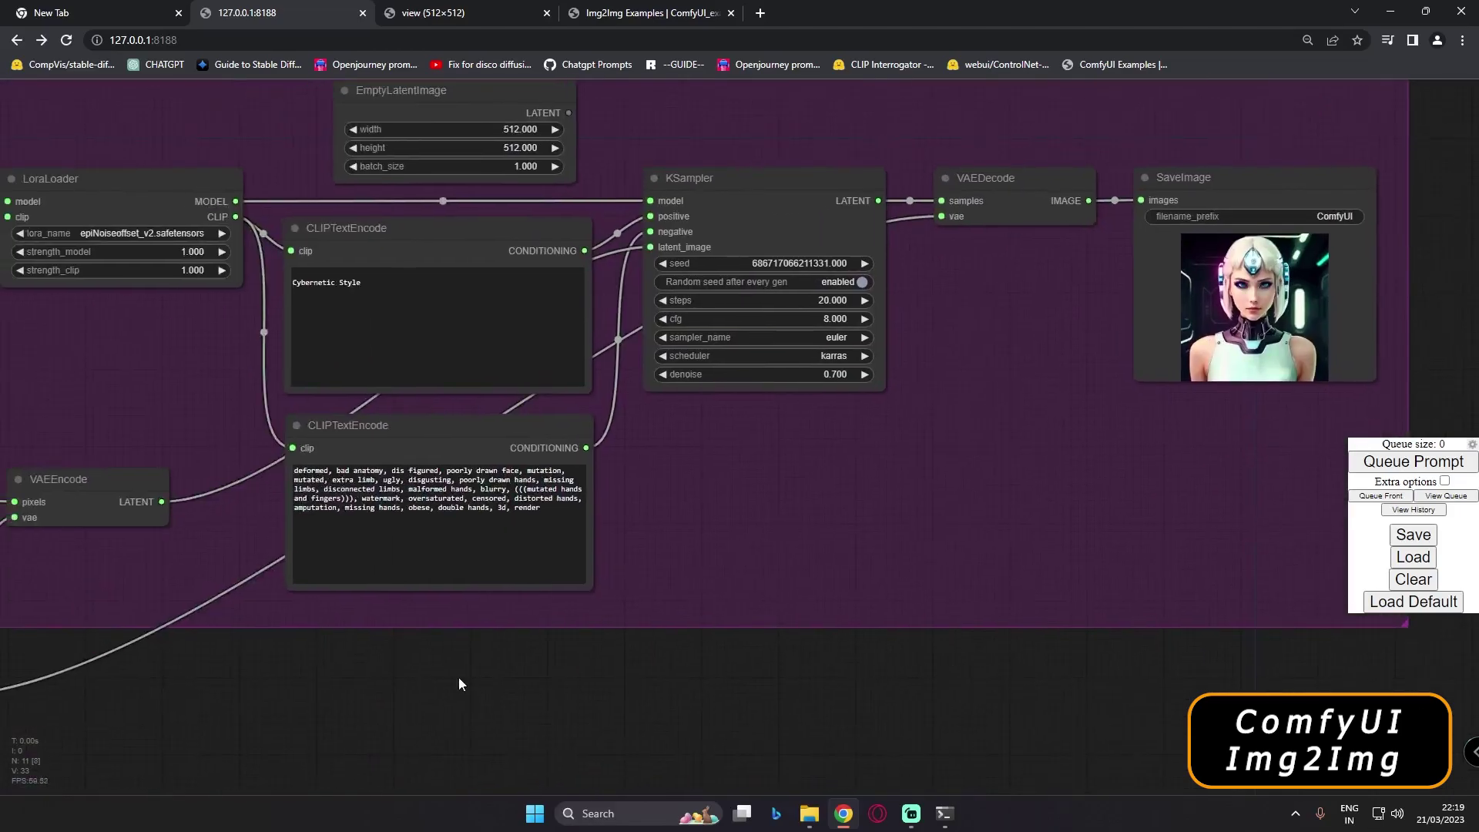
{"action": "left_click_drag", "start_coordinate": [459, 684], "coordinate": [899, 676]}
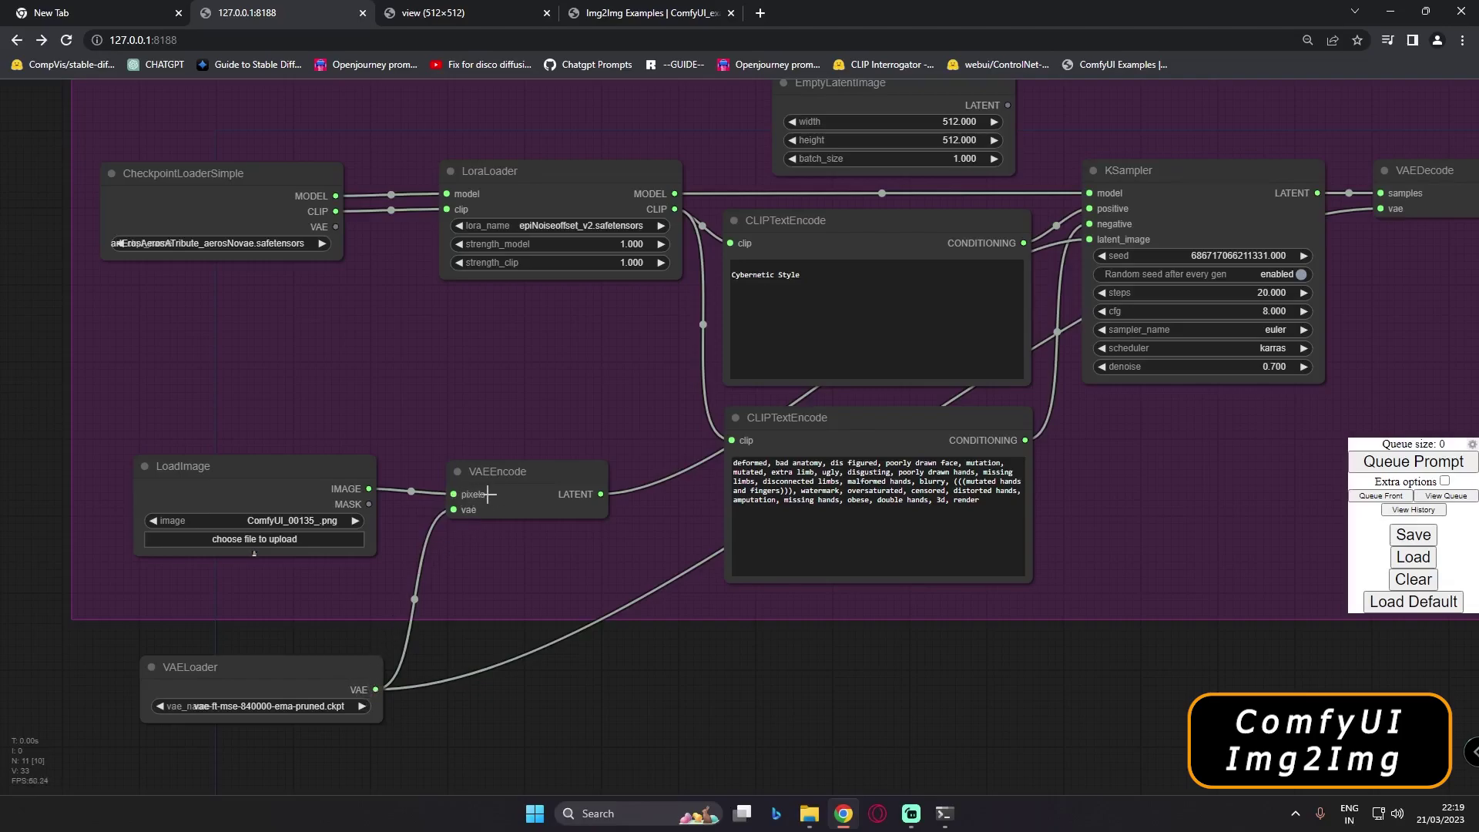
{"action": "left_click_drag", "start_coordinate": [274, 466], "coordinate": [272, 469]}
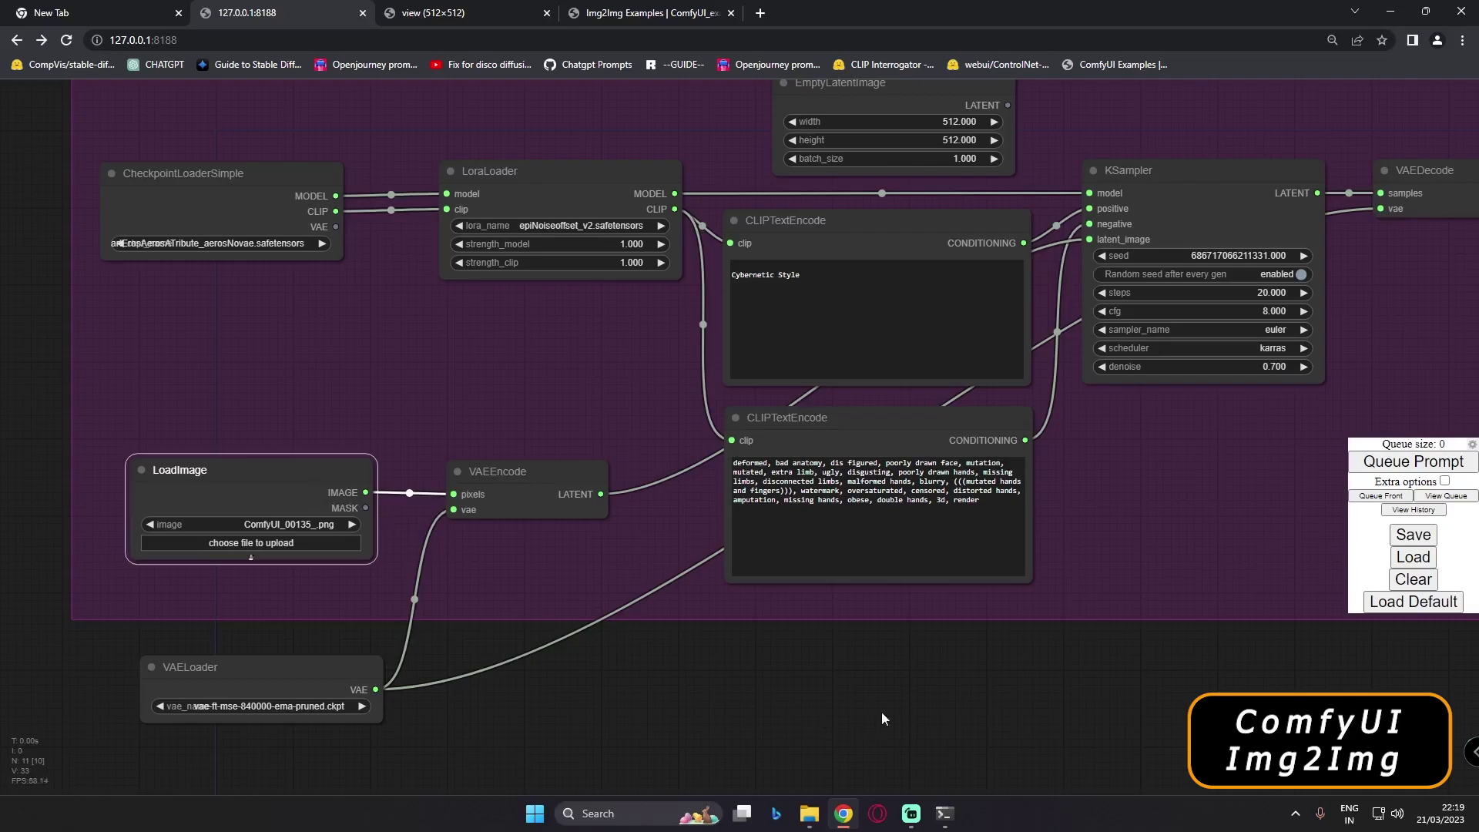
{"action": "left_click_drag", "start_coordinate": [881, 712], "coordinate": [811, 699]}
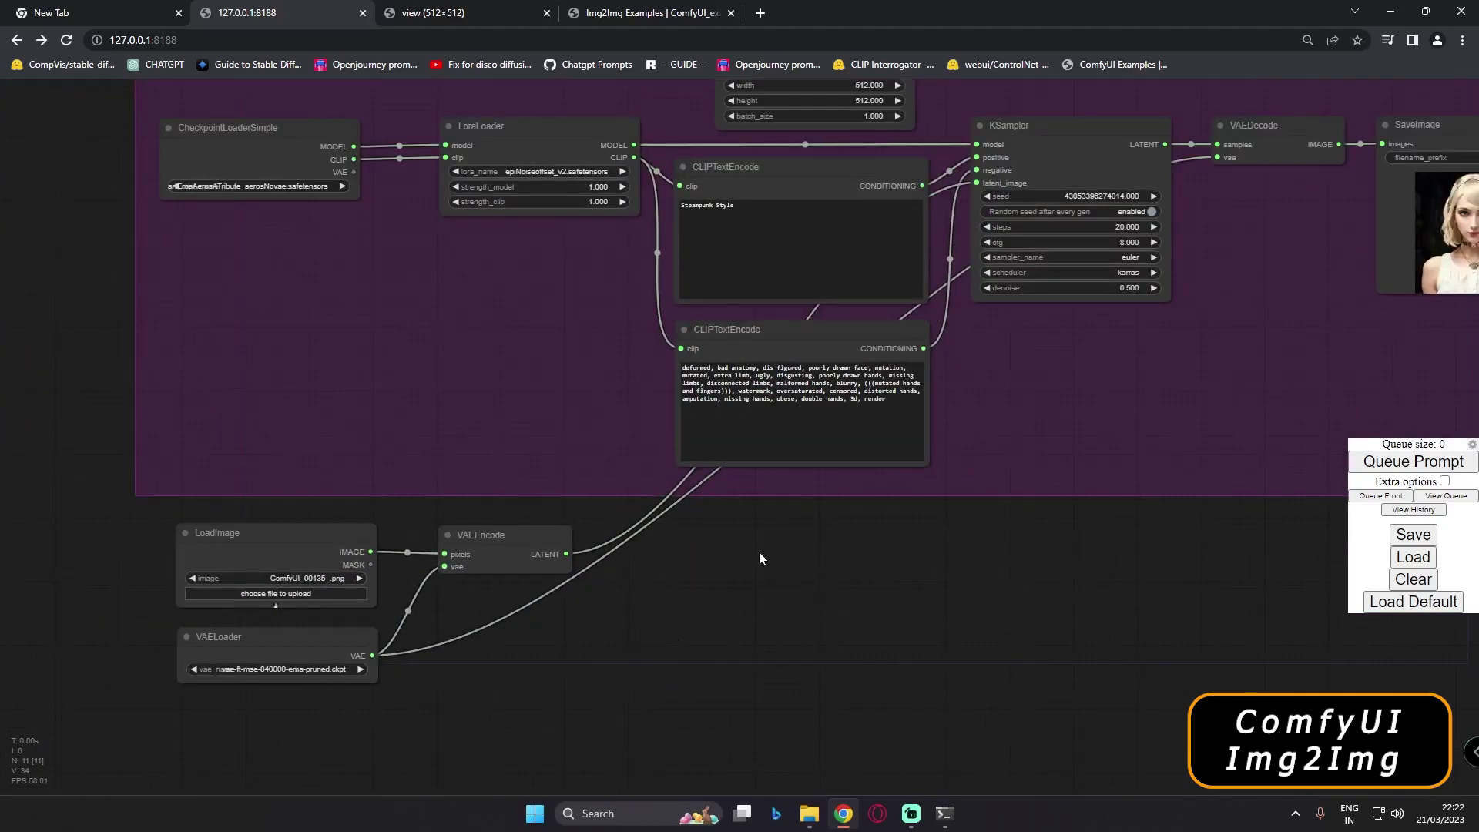
Add a group below the Text2Img group and size it to enclose the LoadImage, VAELoader and VAEEncode nodes
{"action": "right_click", "coordinate": [716, 586]}
{"action": "left_click", "coordinate": [731, 601]}
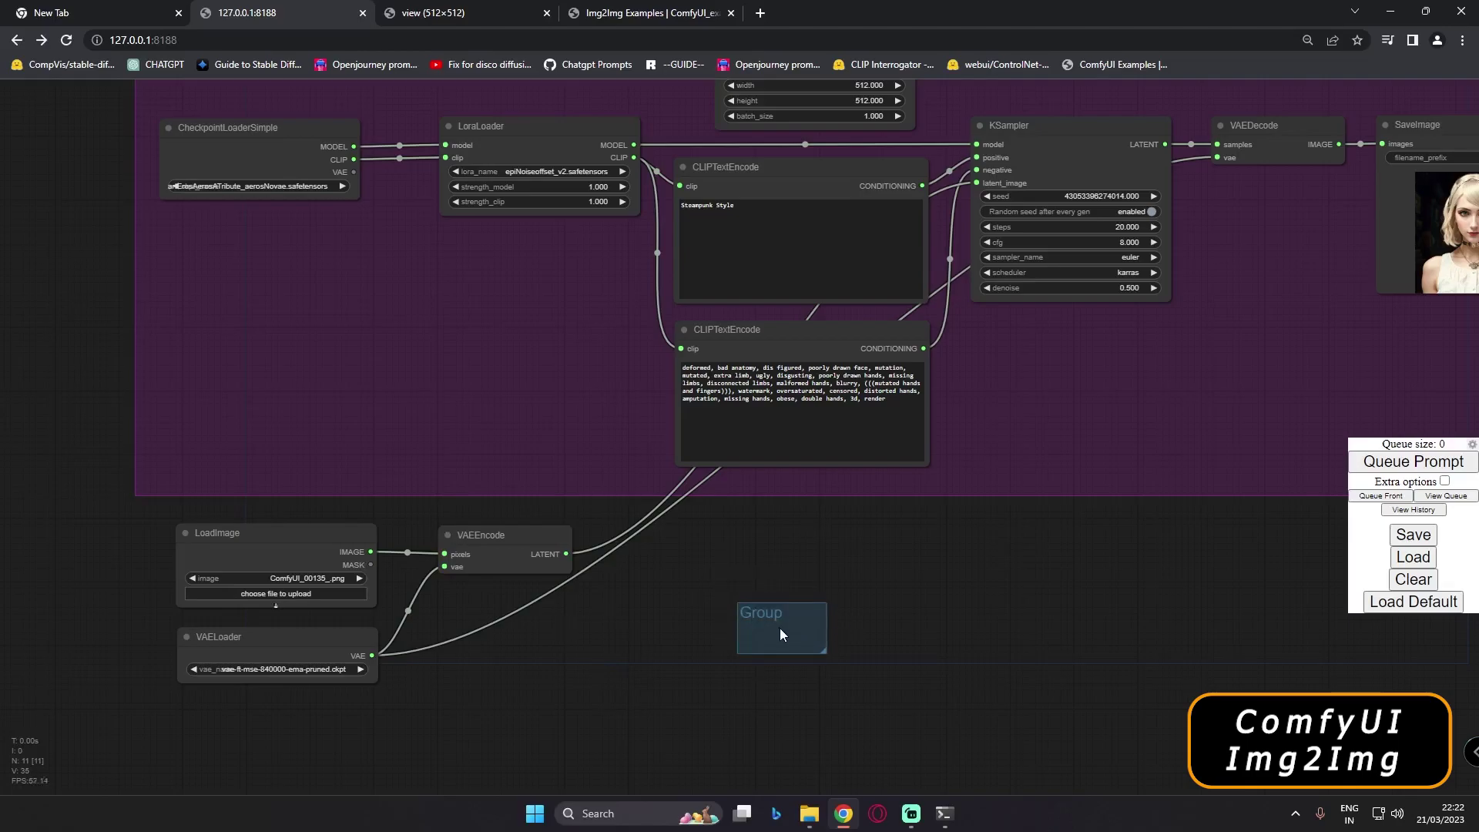
{"action": "left_click_drag", "start_coordinate": [770, 632], "coordinate": [1053, 754]}
{"action": "left_click_drag", "start_coordinate": [983, 691], "coordinate": [452, 636]}
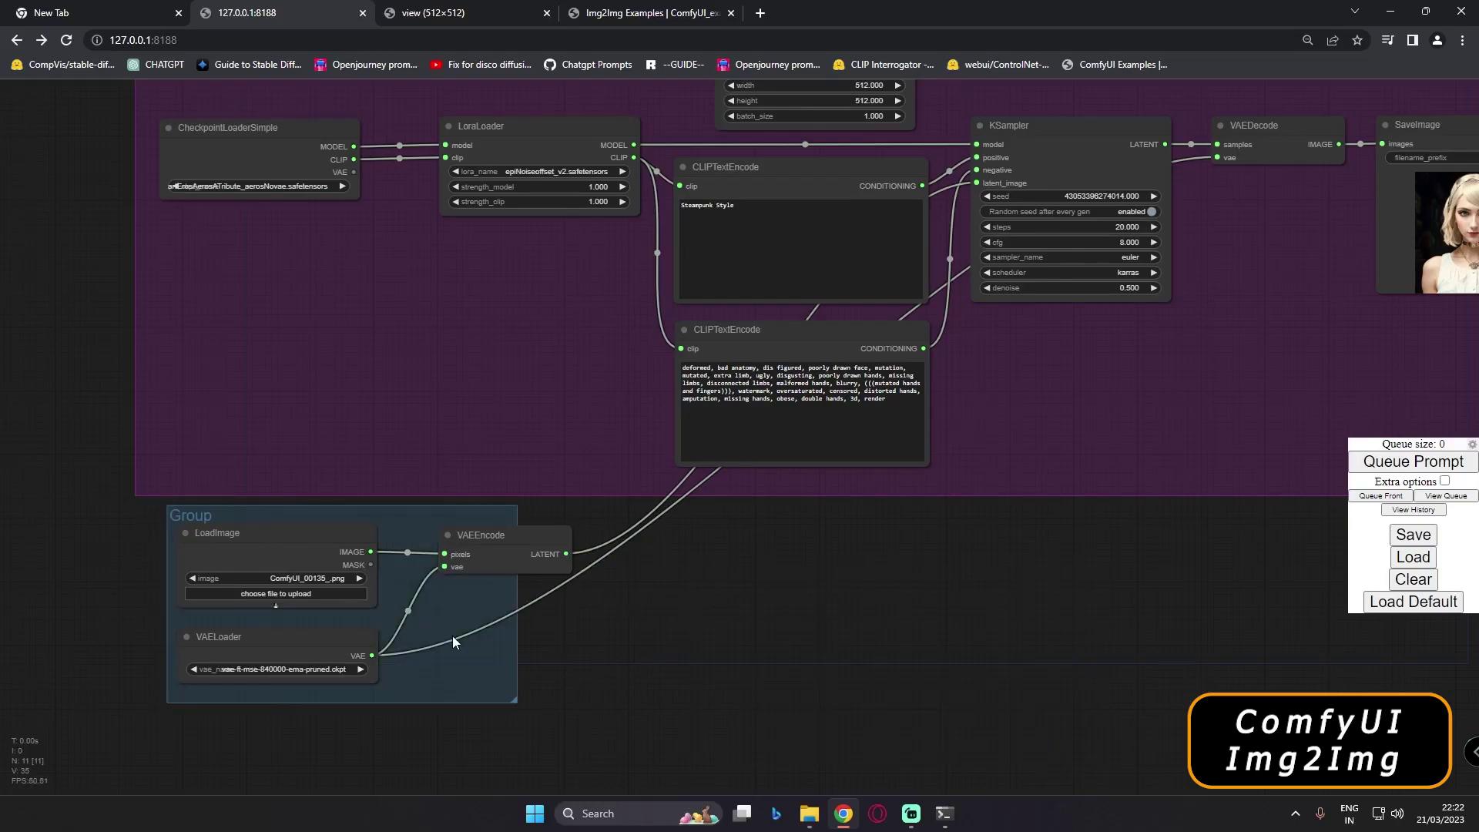
{"action": "left_click_drag", "start_coordinate": [516, 701], "coordinate": [603, 705]}
{"action": "left_click_drag", "start_coordinate": [196, 522], "coordinate": [167, 526]}
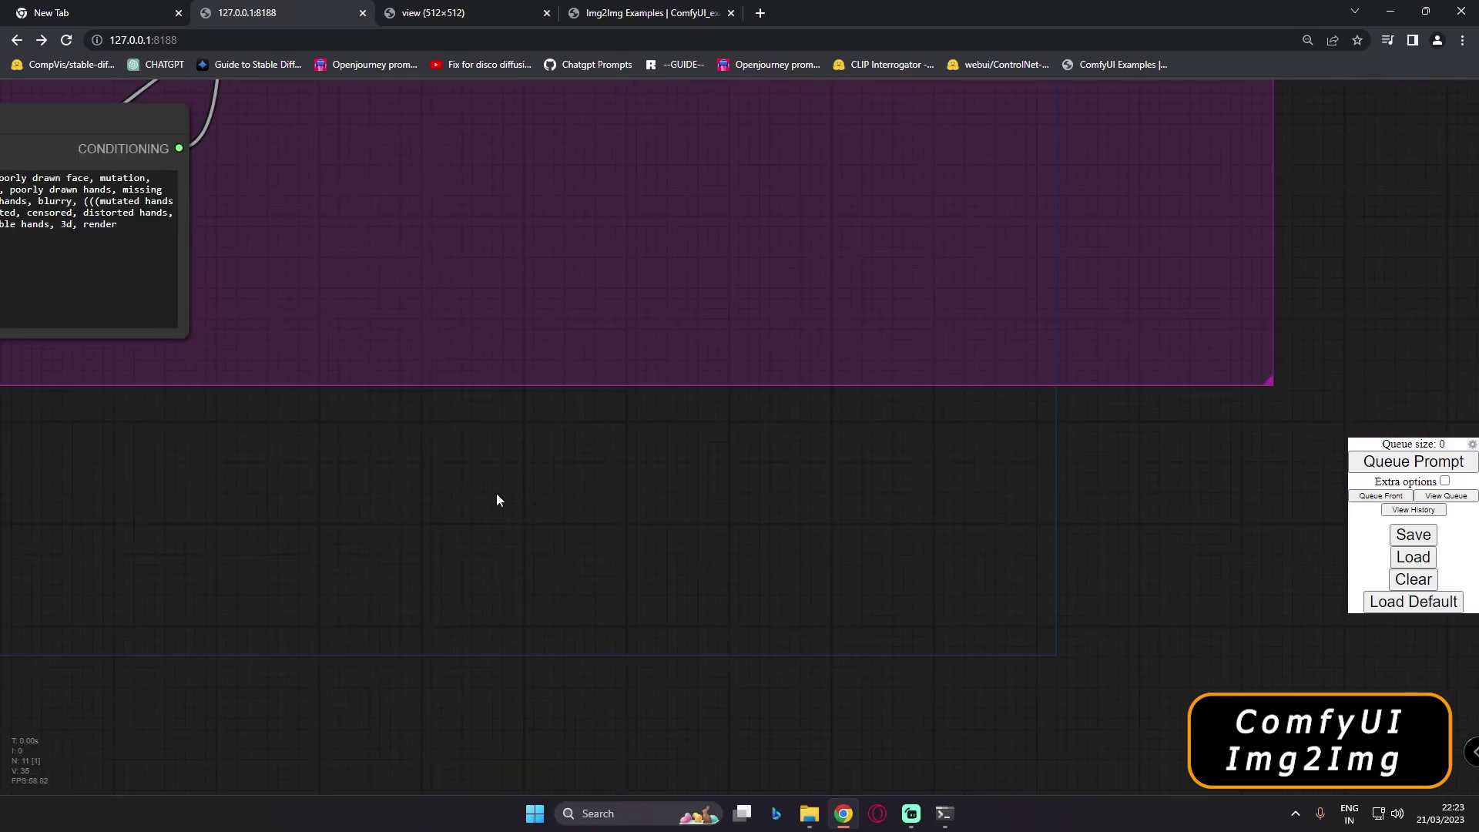
Add a LatentUpscale node and place it in the empty area below the Text2Img group
{"action": "right_click", "coordinate": [440, 456]}
{"action": "left_click", "coordinate": [455, 460]}
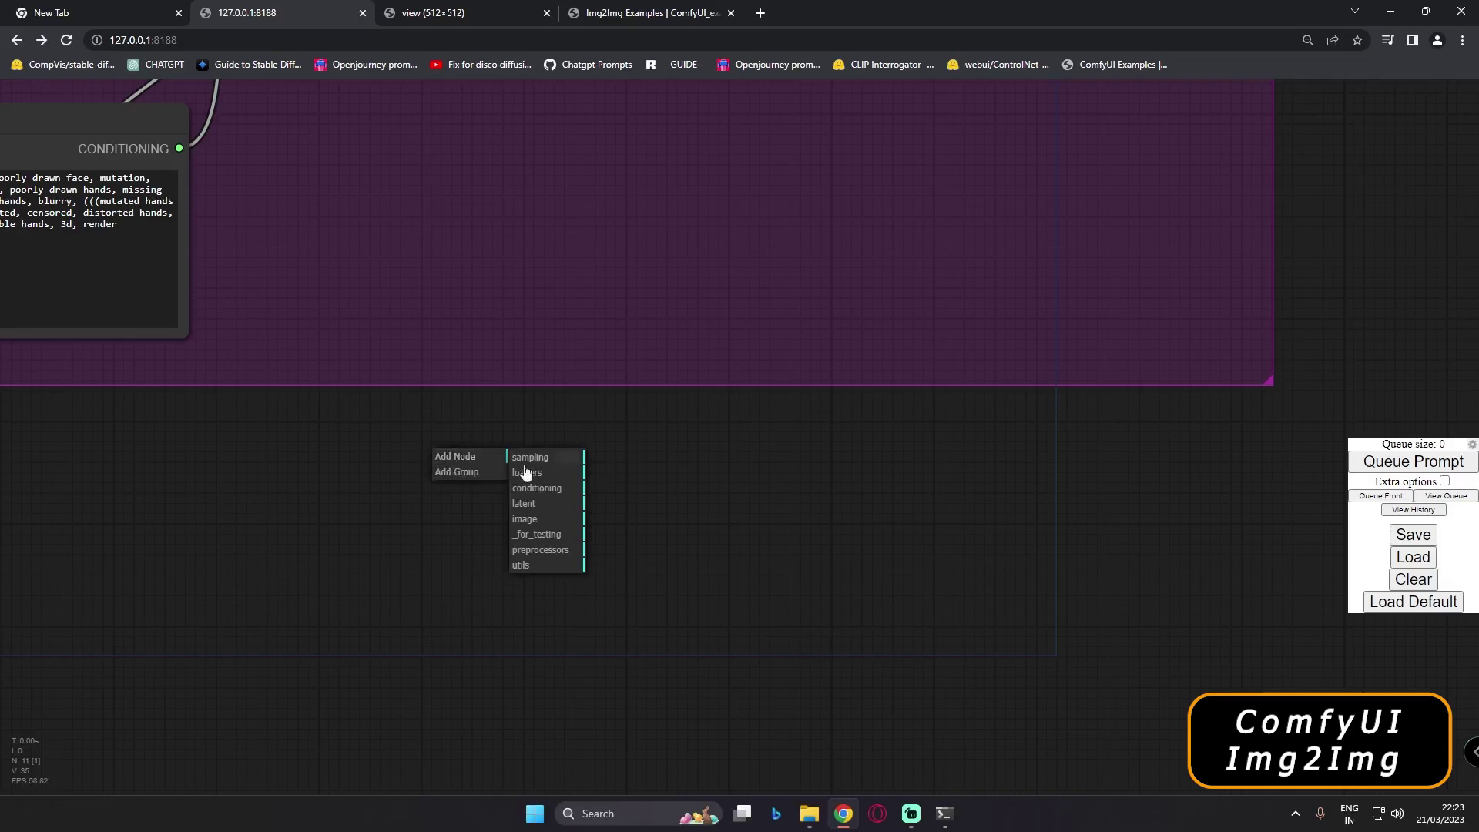
{"action": "left_click", "coordinate": [532, 504]}
{"action": "left_click", "coordinate": [609, 536]}
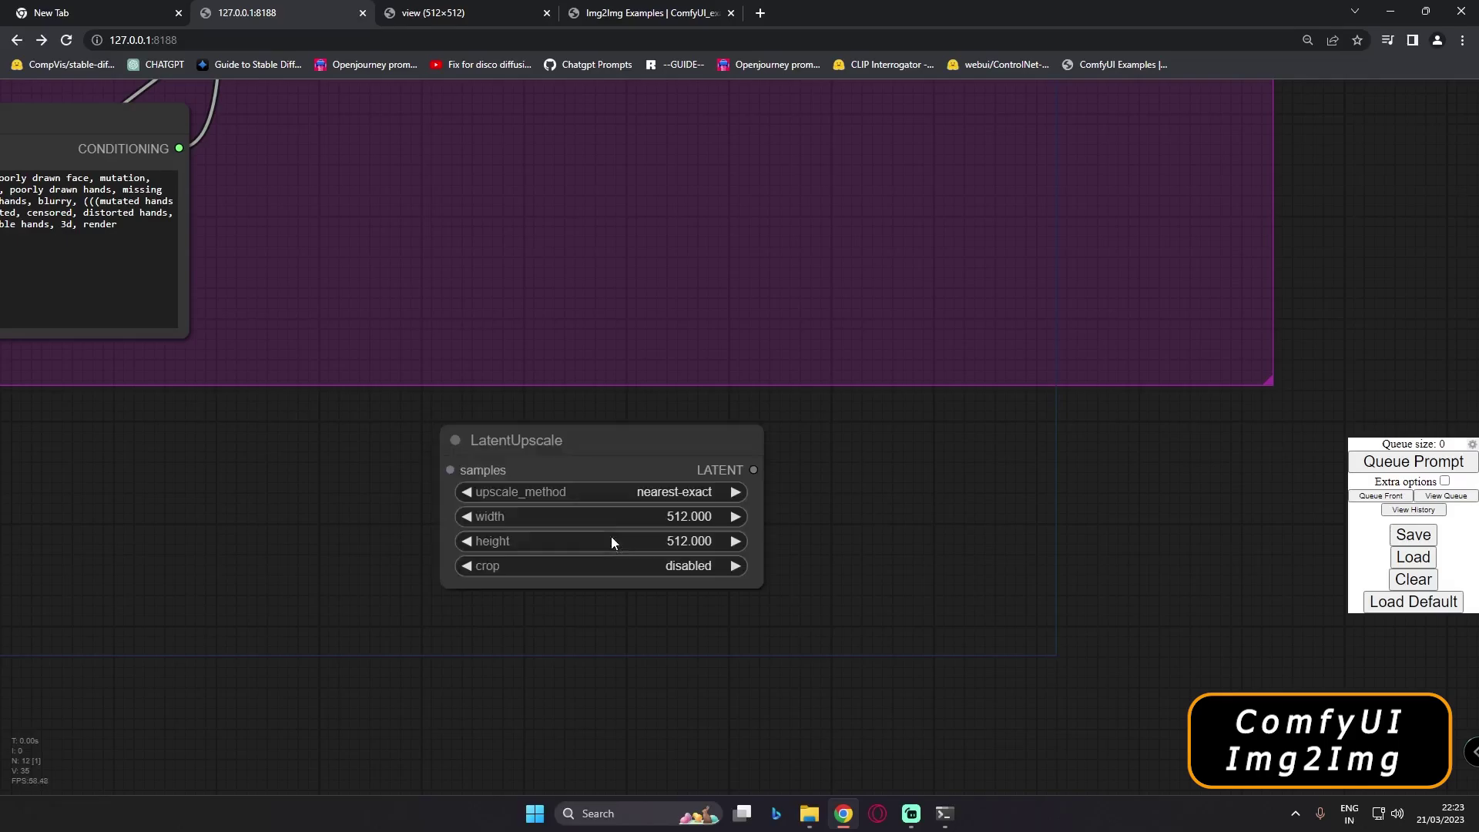
{"action": "left_click_drag", "start_coordinate": [566, 460], "coordinate": [487, 479]}
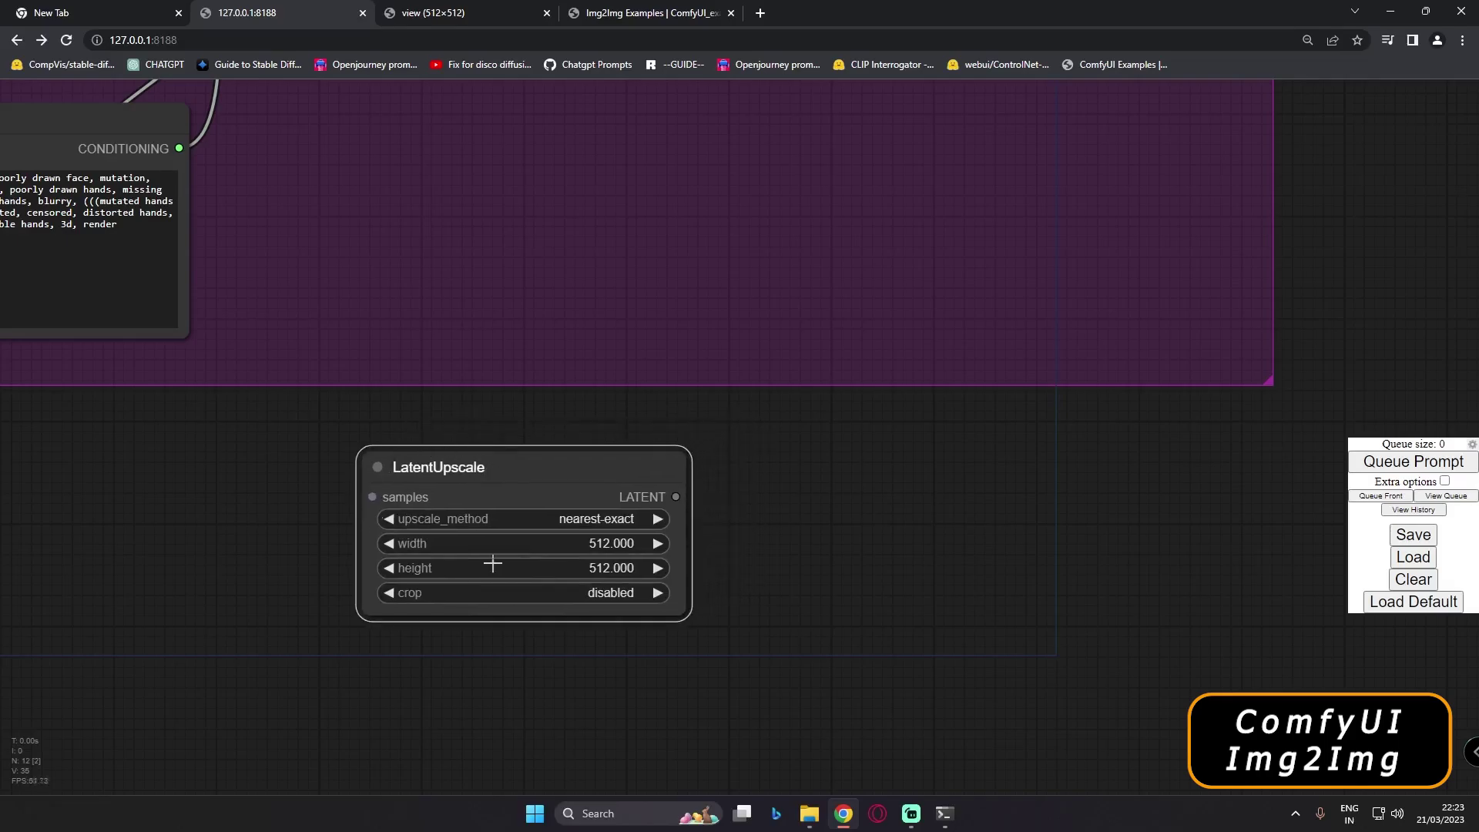
{"action": "left_click_drag", "start_coordinate": [866, 712], "coordinate": [715, 695]}
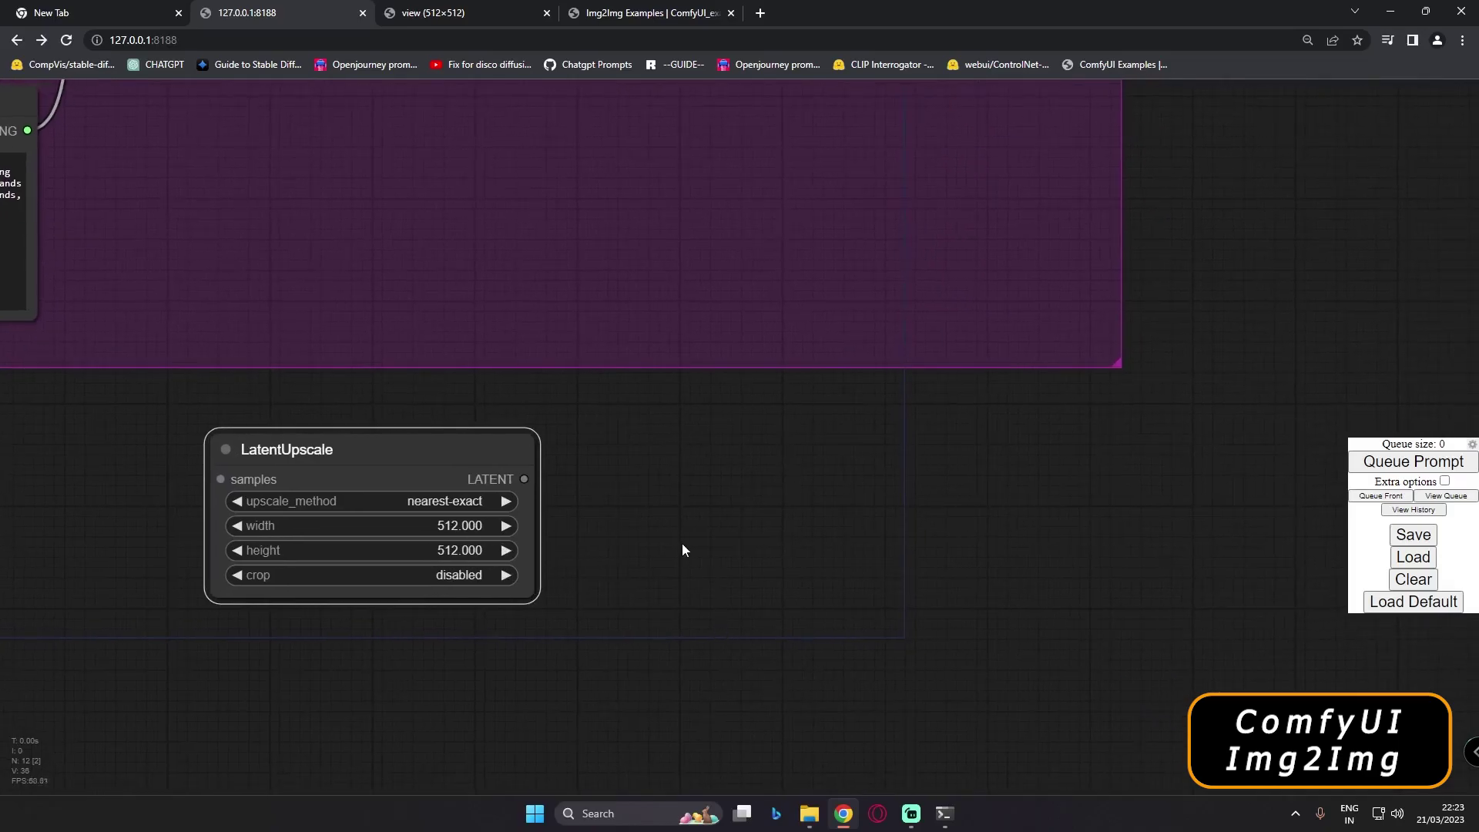
Clone the KSampler node in the Text2Img group
{"action": "scroll", "coordinate": [681, 540], "scroll_direction": "down", "scroll_amount": 3}
{"action": "scroll", "coordinate": [681, 541], "scroll_direction": "down", "scroll_amount": 3}
{"action": "left_click_drag", "start_coordinate": [640, 590], "coordinate": [621, 696]}
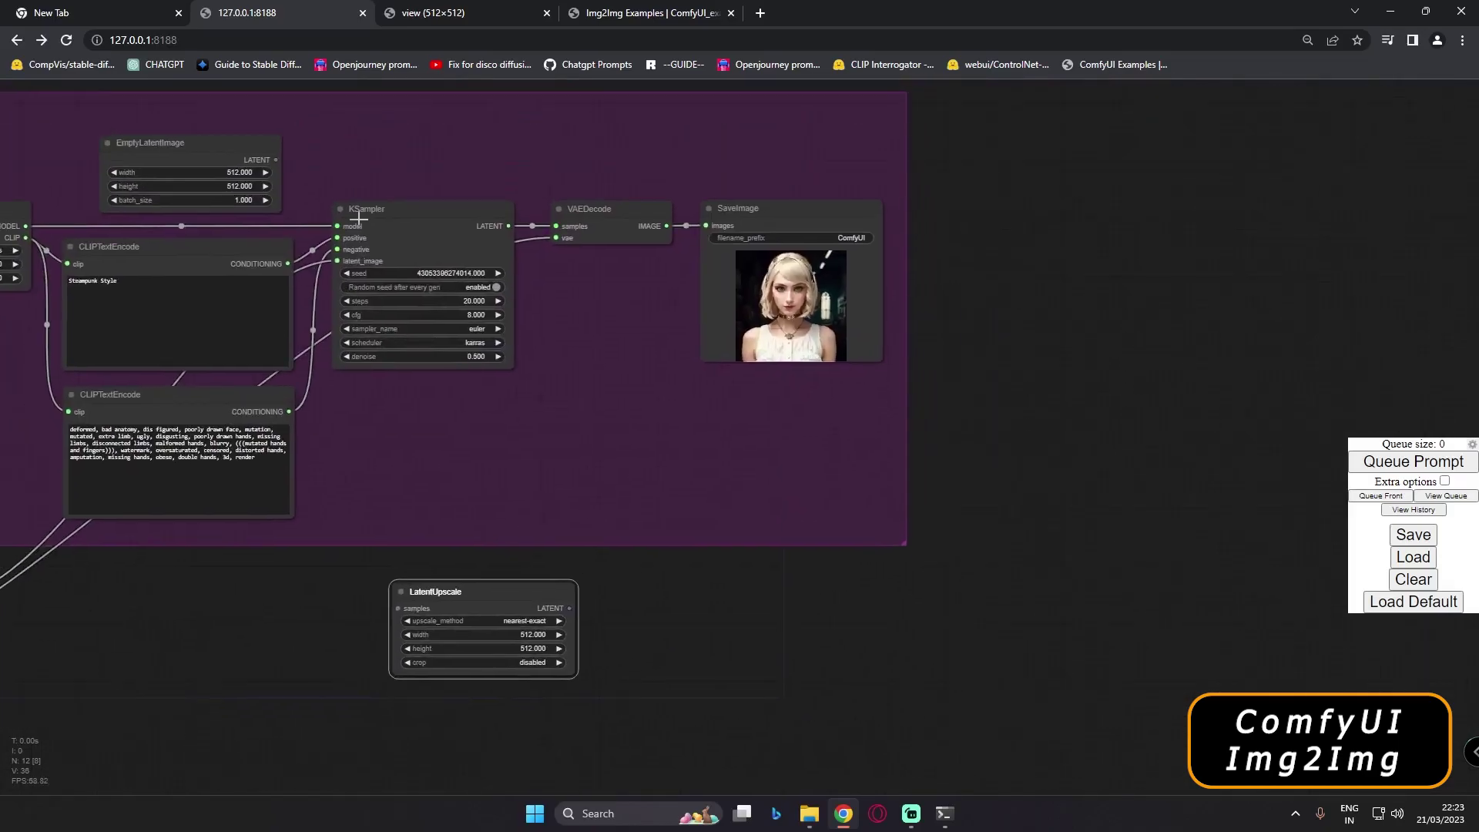
{"action": "scroll", "coordinate": [361, 215], "scroll_direction": "up", "scroll_amount": 6}
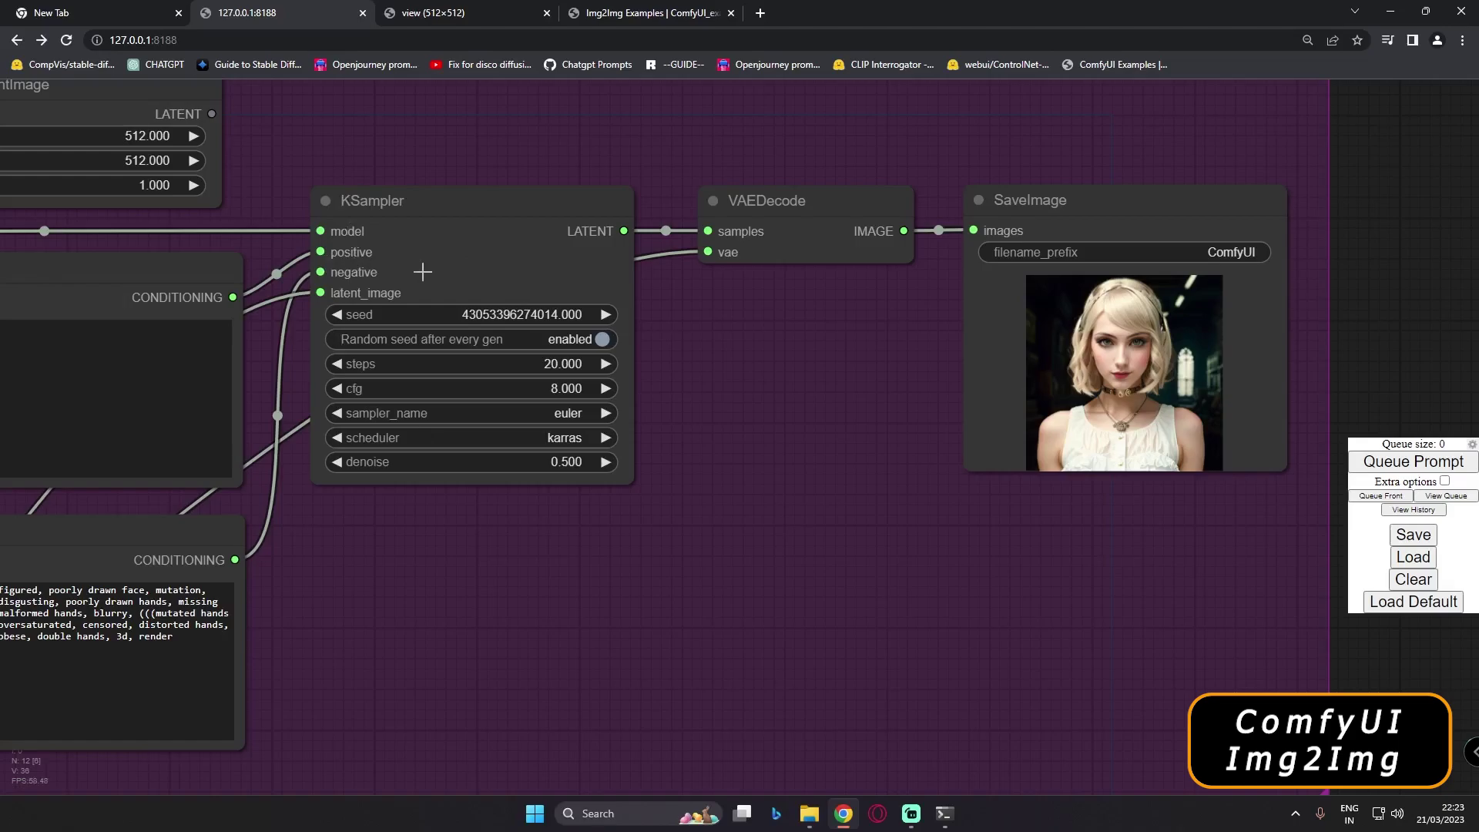
{"action": "scroll", "coordinate": [421, 272], "scroll_direction": "down", "scroll_amount": 3}
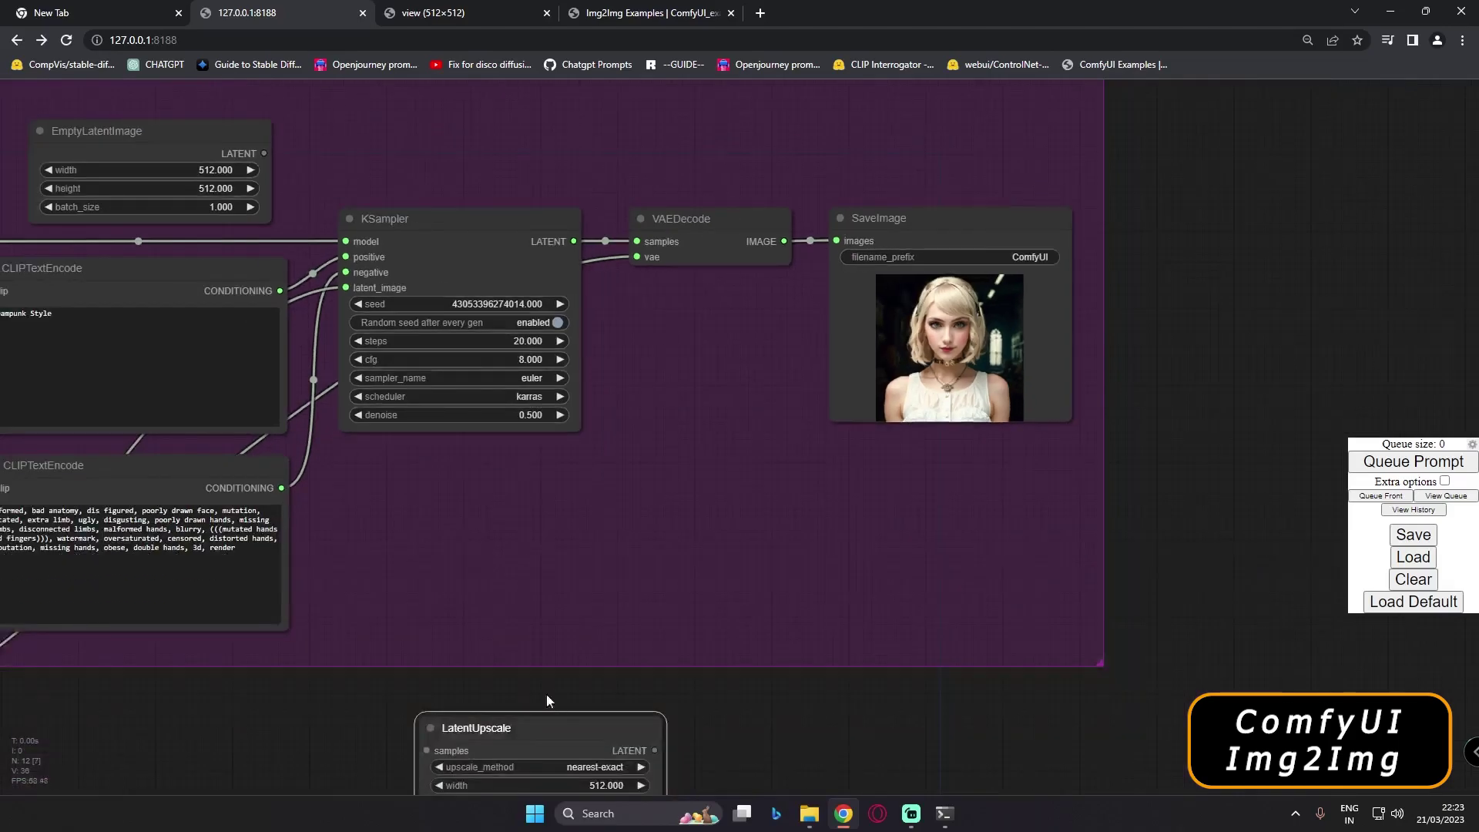
{"action": "right_click", "coordinate": [390, 219]}
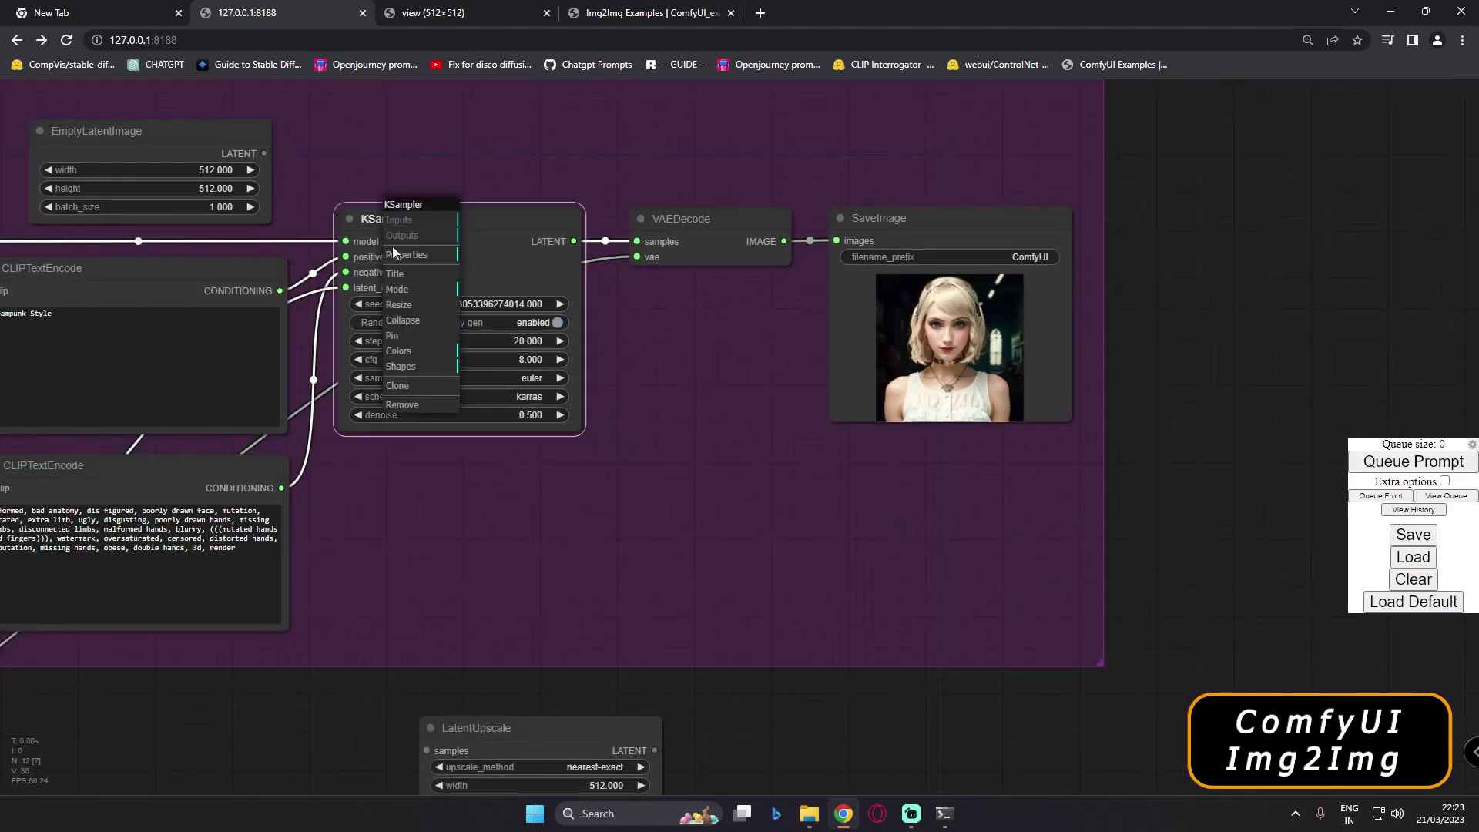
{"action": "left_click", "coordinate": [408, 388]}
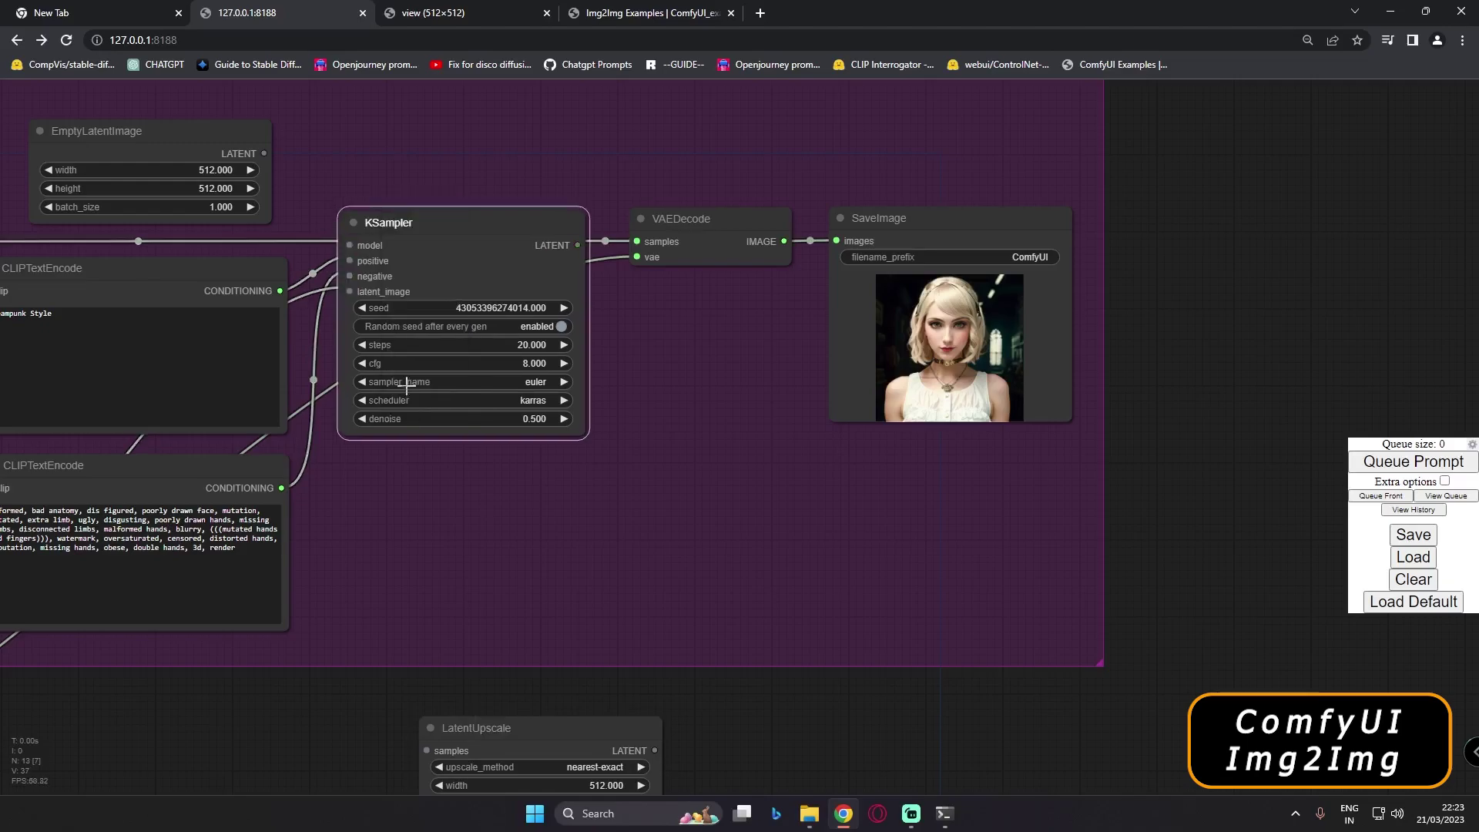
Move the cloned KSampler below the Text2Img group, beside the LatentUpscale node
{"action": "left_click_drag", "start_coordinate": [420, 232], "coordinate": [835, 645]}
{"action": "left_click_drag", "start_coordinate": [1161, 643], "coordinate": [1011, 302]}
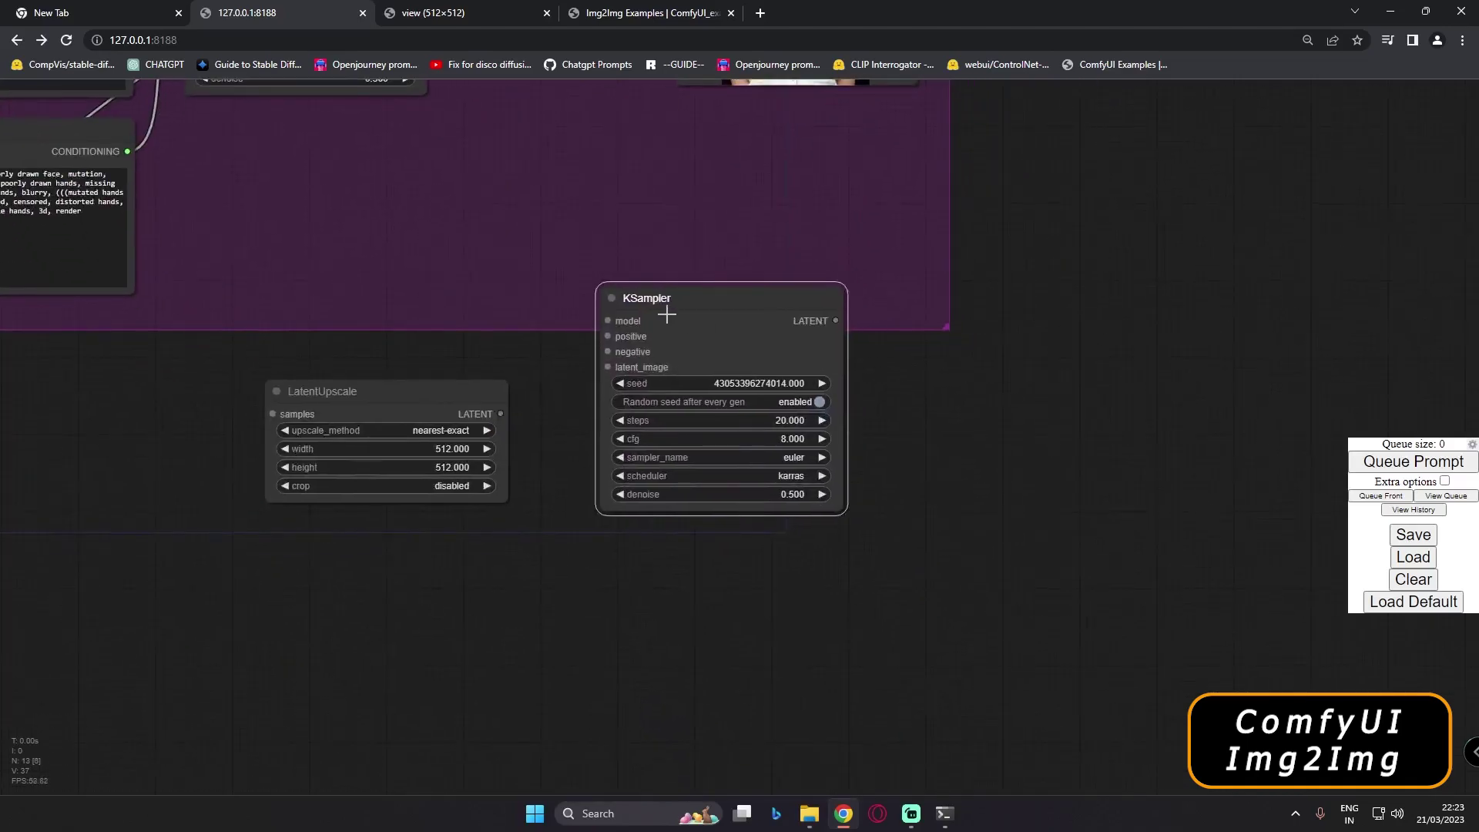
{"action": "left_click_drag", "start_coordinate": [709, 313], "coordinate": [656, 400]}
Clone the VAEDecode and SaveImage nodes and line the copies up after the second KSampler
{"action": "right_click", "coordinate": [593, 243]}
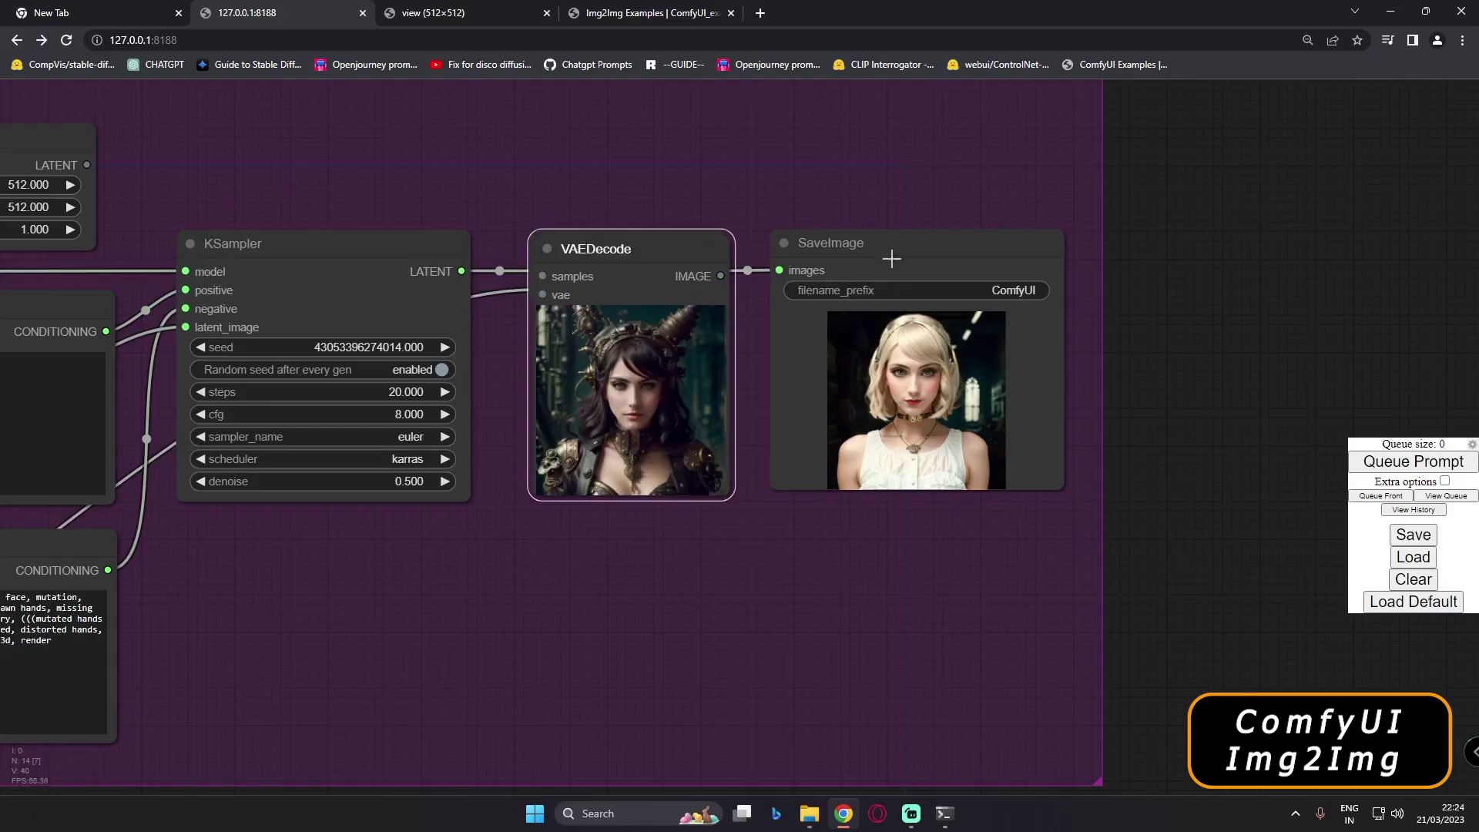
{"action": "right_click", "coordinate": [891, 259]}
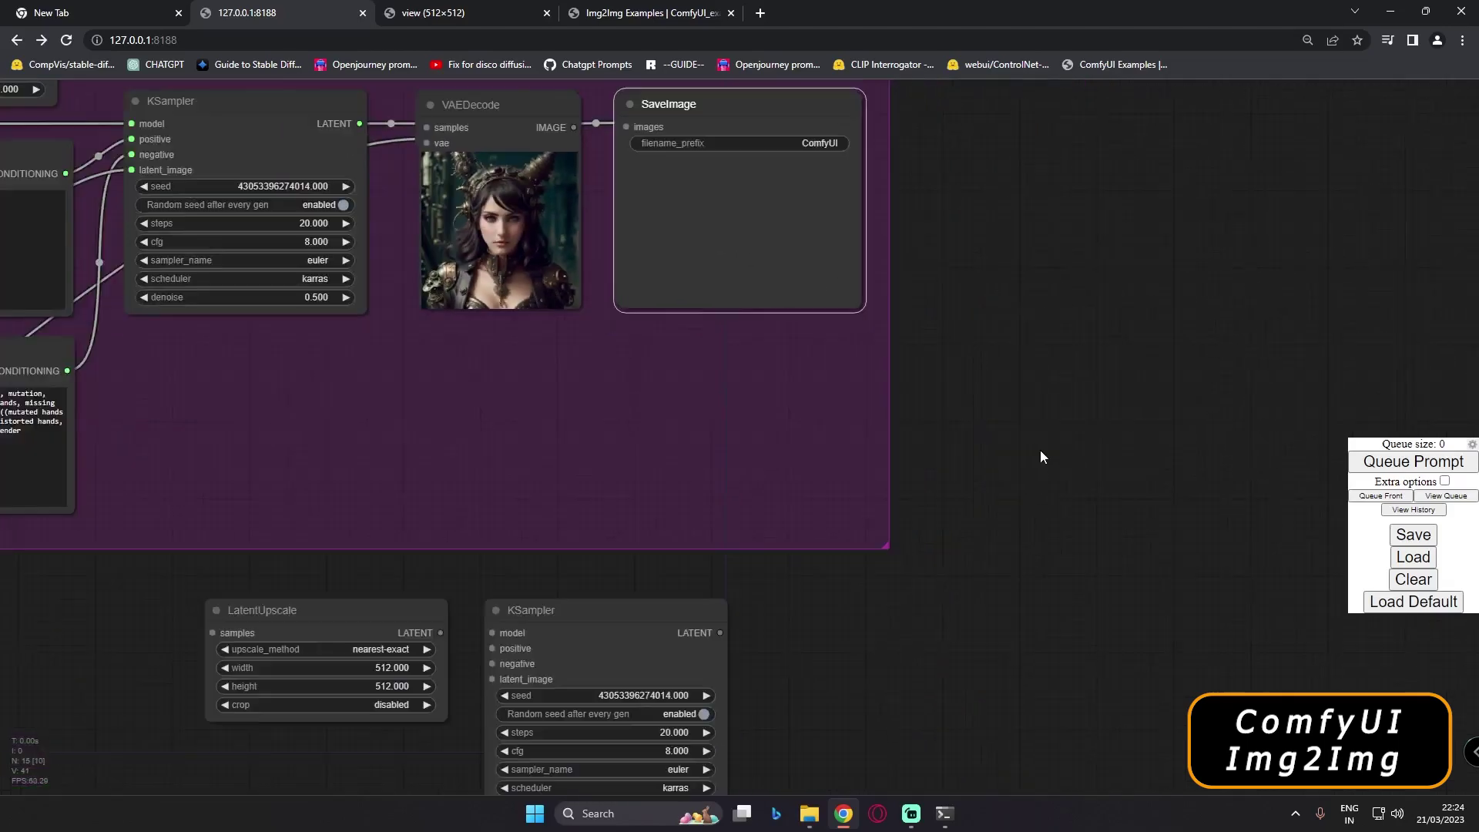
{"action": "mouse_move", "coordinate": [521, 106]}
{"action": "left_mouse_down"}
{"action": "mouse_move", "coordinate": [890, 546]}
{"action": "mouse_move", "coordinate": [862, 616]}
{"action": "left_mouse_up"}
{"action": "scroll", "coordinate": [981, 506], "scroll_direction": "down", "scroll_amount": 1}
{"action": "left_click_drag", "start_coordinate": [731, 161], "coordinate": [1049, 629]}
{"action": "left_click_drag", "start_coordinate": [1006, 552], "coordinate": [1073, 425]}
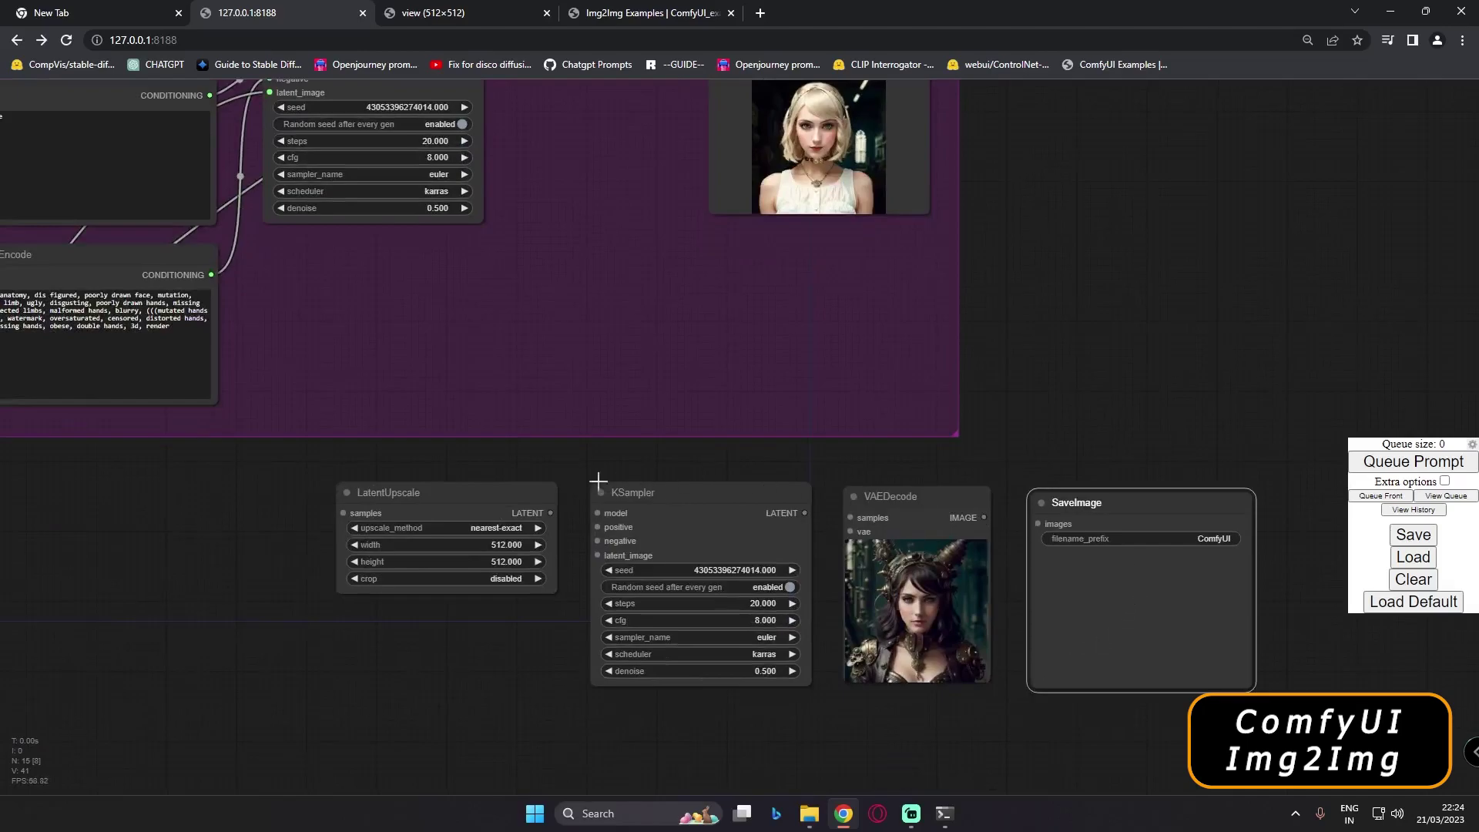
Connect the LATENT output of the Text2Img group's KSampler to the samples input of LatentUpscale
{"action": "scroll", "coordinate": [571, 613], "scroll_direction": "down", "scroll_amount": 1}
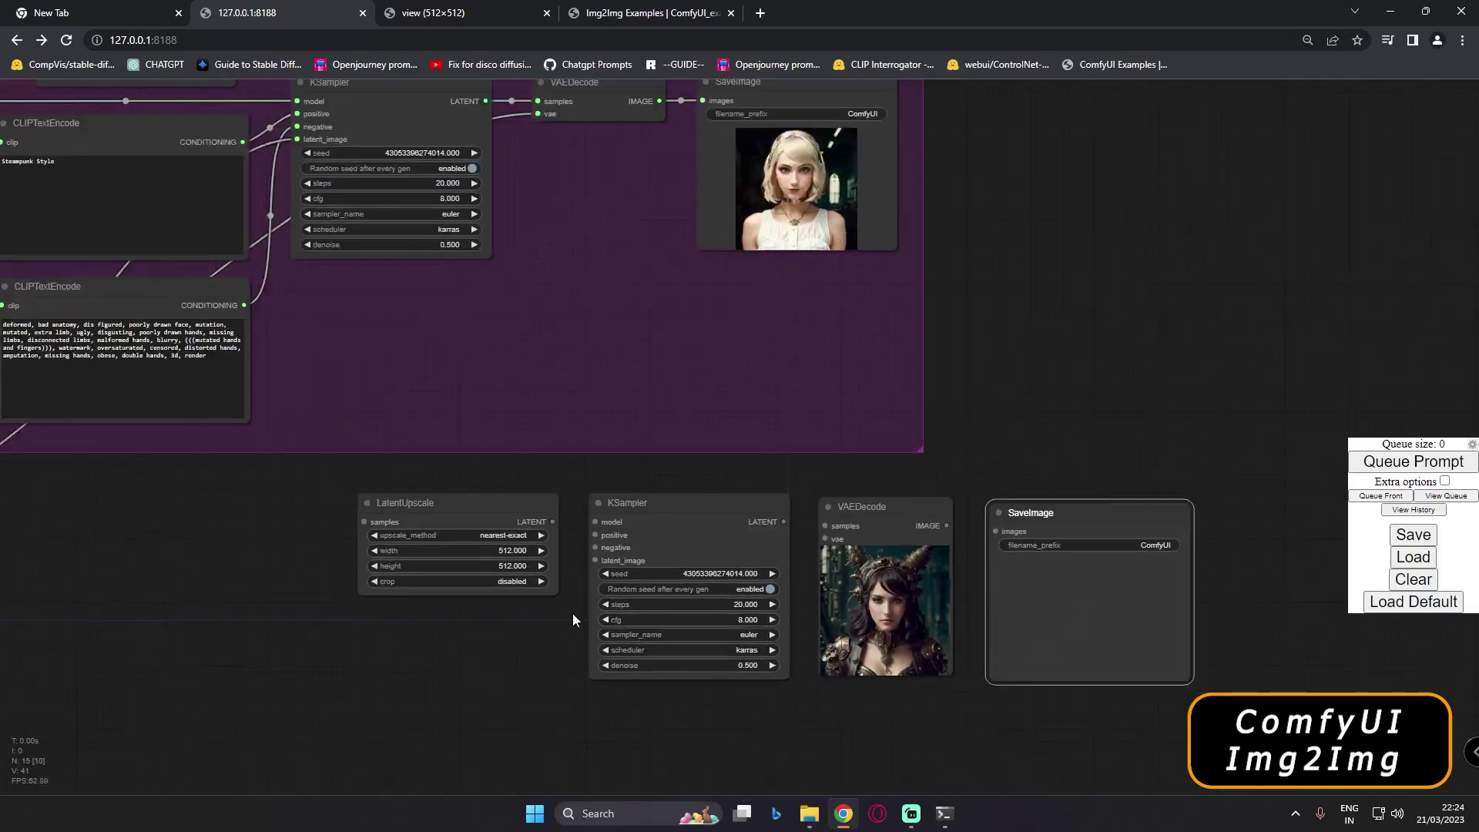
{"action": "scroll", "coordinate": [454, 532], "scroll_direction": "up", "scroll_amount": 4}
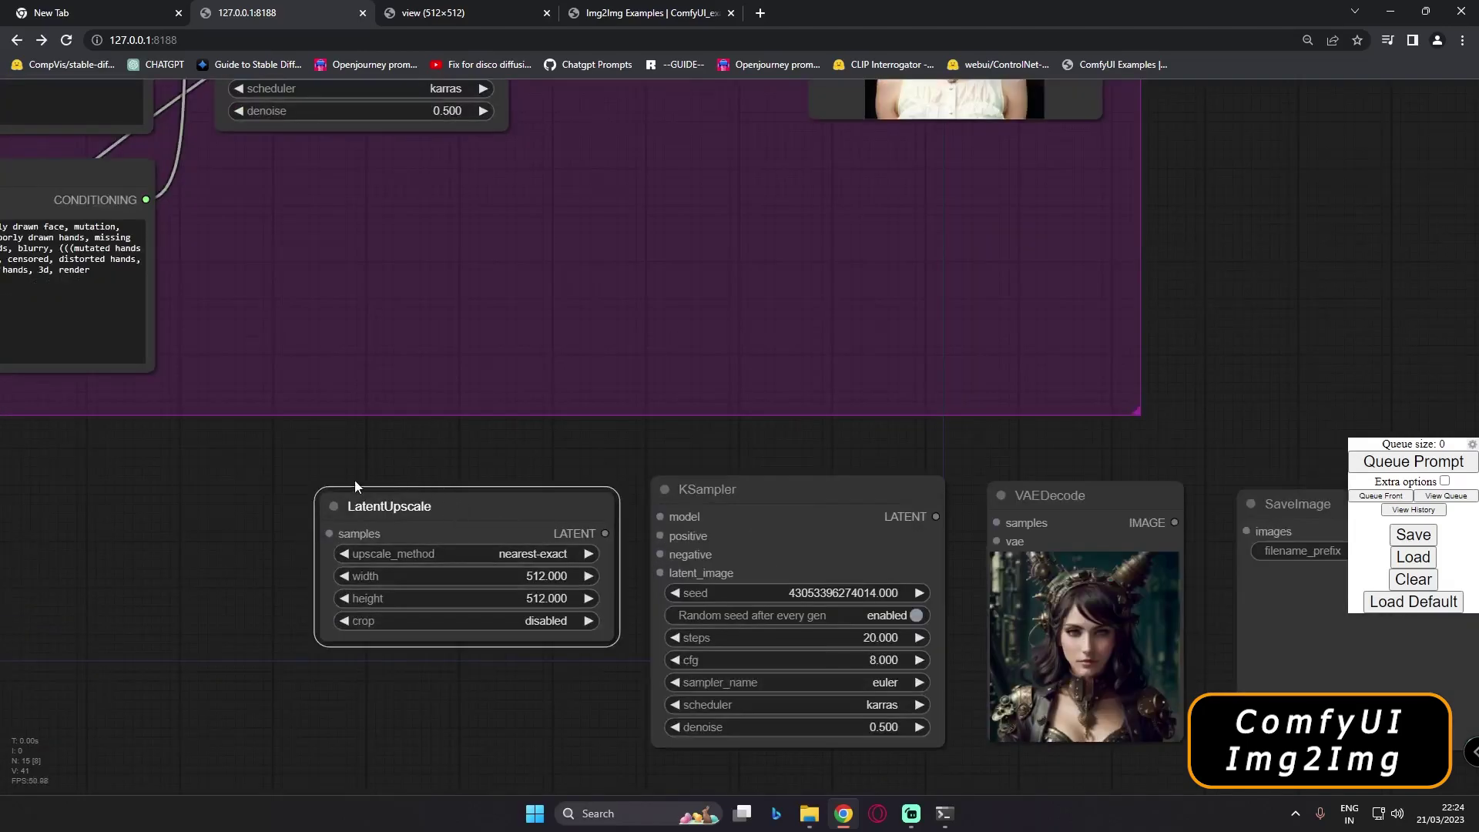
{"action": "scroll", "coordinate": [555, 732], "scroll_direction": "down", "scroll_amount": 2}
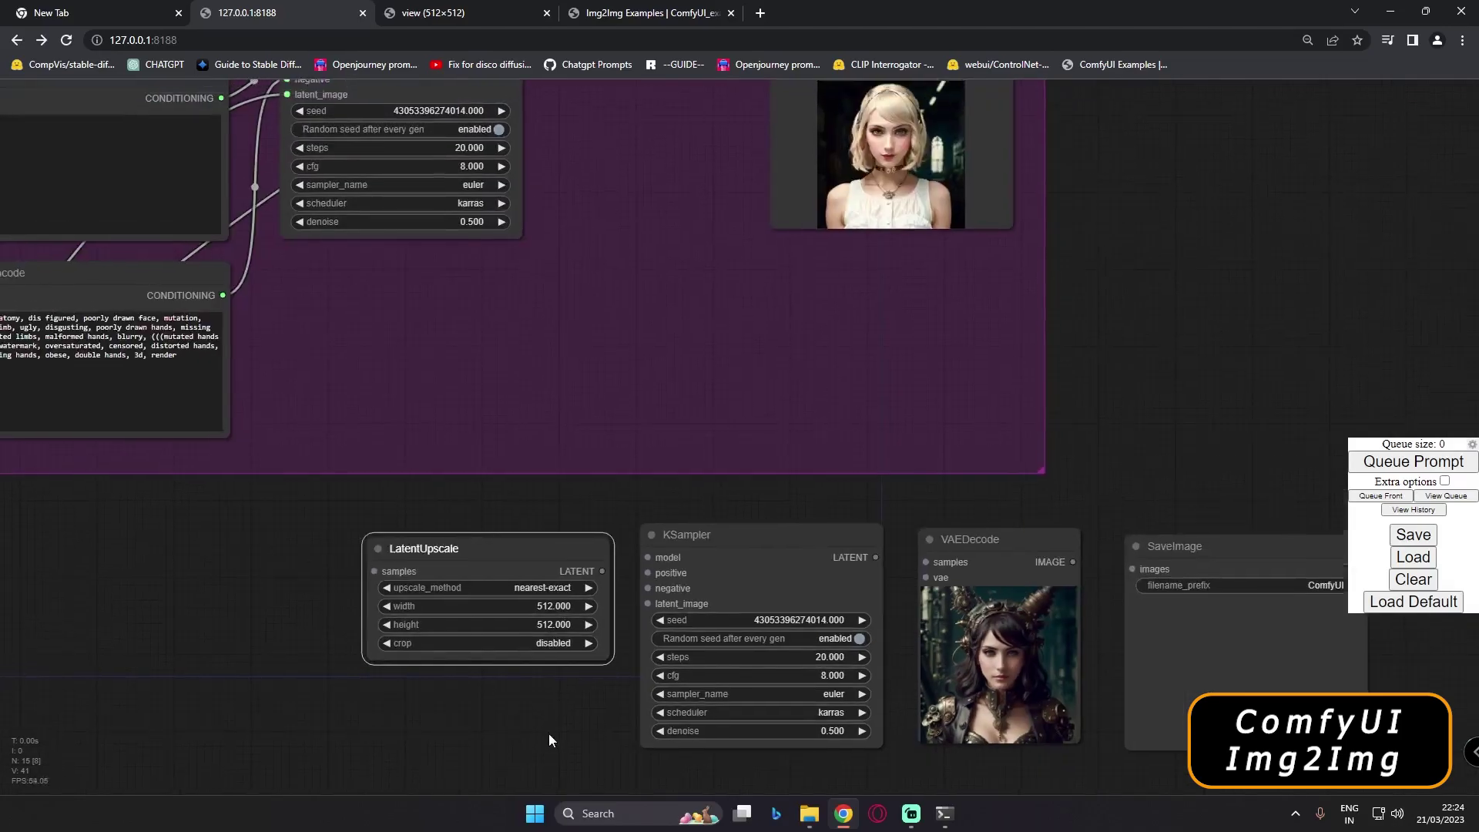
{"action": "scroll", "coordinate": [531, 102], "scroll_direction": "down", "scroll_amount": 3}
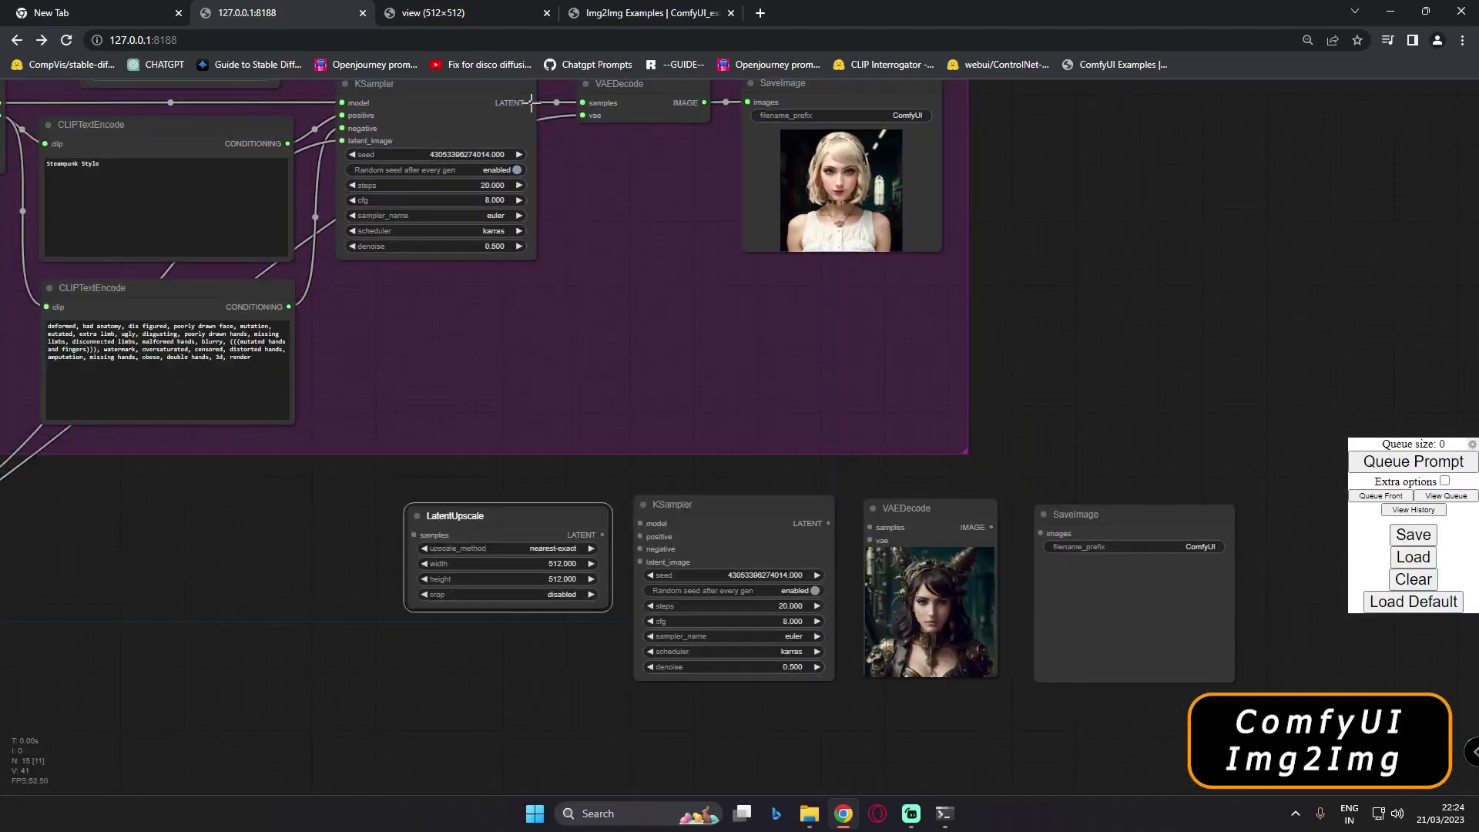
{"action": "left_click_drag", "start_coordinate": [991, 241], "coordinate": [1008, 367]}
{"action": "left_click_drag", "start_coordinate": [547, 228], "coordinate": [429, 661]}
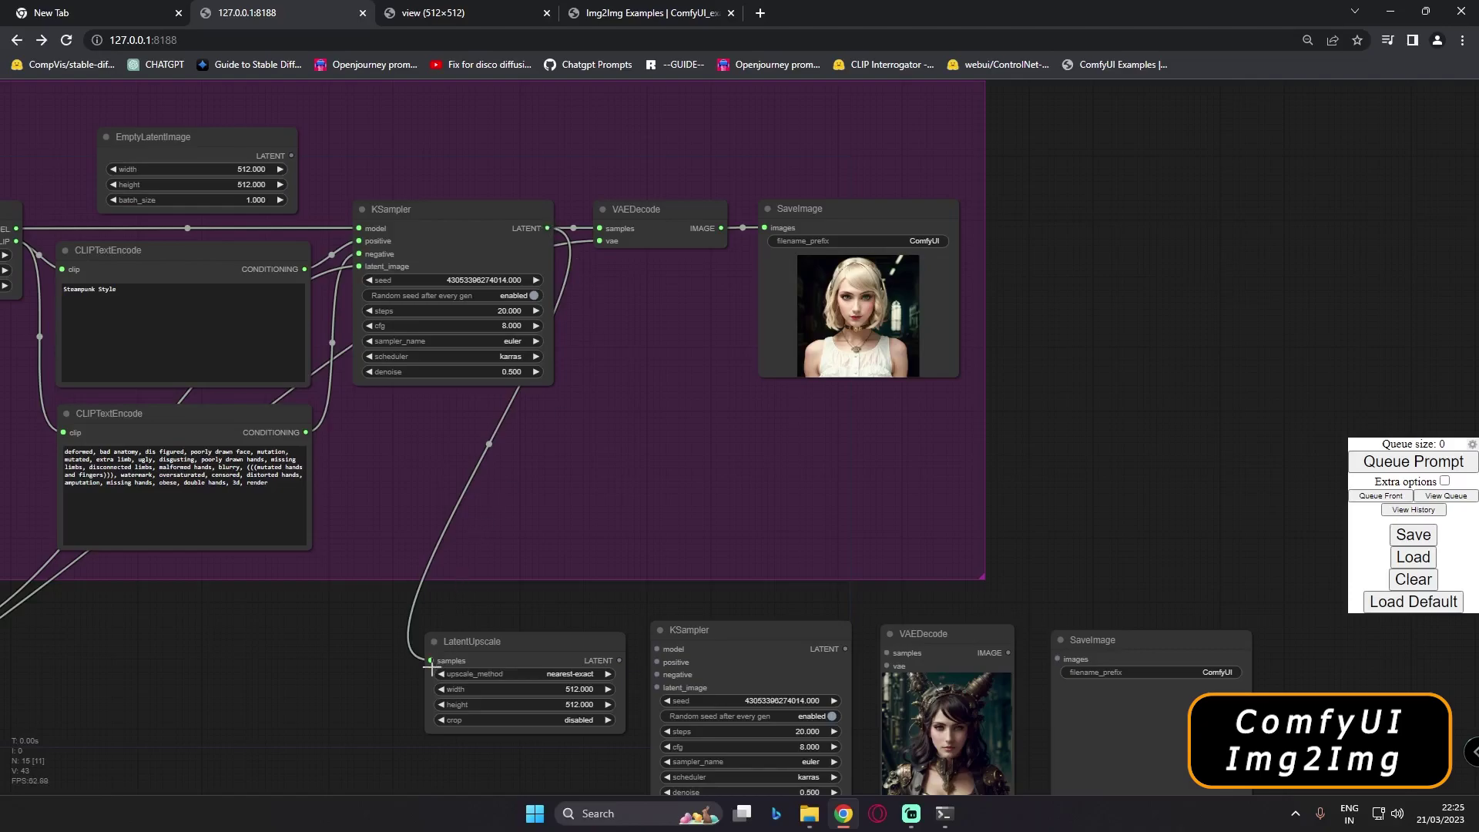
Link LatentUpscale to the second KSampler's latent_image, and chain that sampler through the cloned VAEDecode to the cloned SaveImage
{"action": "left_click_drag", "start_coordinate": [584, 742], "coordinate": [535, 553]}
{"action": "left_click_drag", "start_coordinate": [570, 472], "coordinate": [608, 498]}
{"action": "left_click_drag", "start_coordinate": [432, 452], "coordinate": [402, 445]}
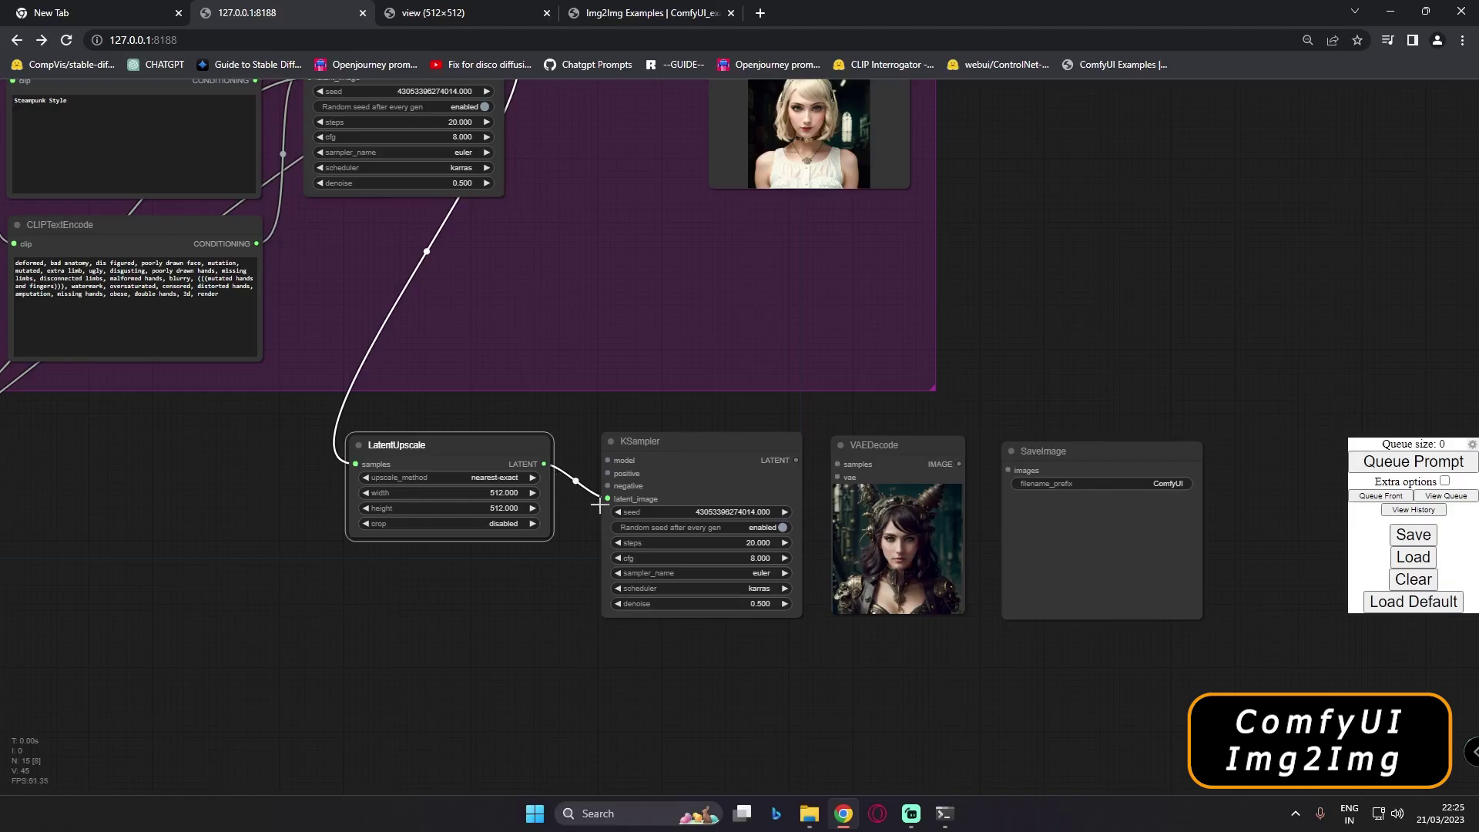
{"action": "left_click_drag", "start_coordinate": [890, 672], "coordinate": [794, 663]}
{"action": "left_click_drag", "start_coordinate": [677, 438], "coordinate": [743, 454]}
{"action": "left_click_drag", "start_coordinate": [862, 454], "coordinate": [913, 460]}
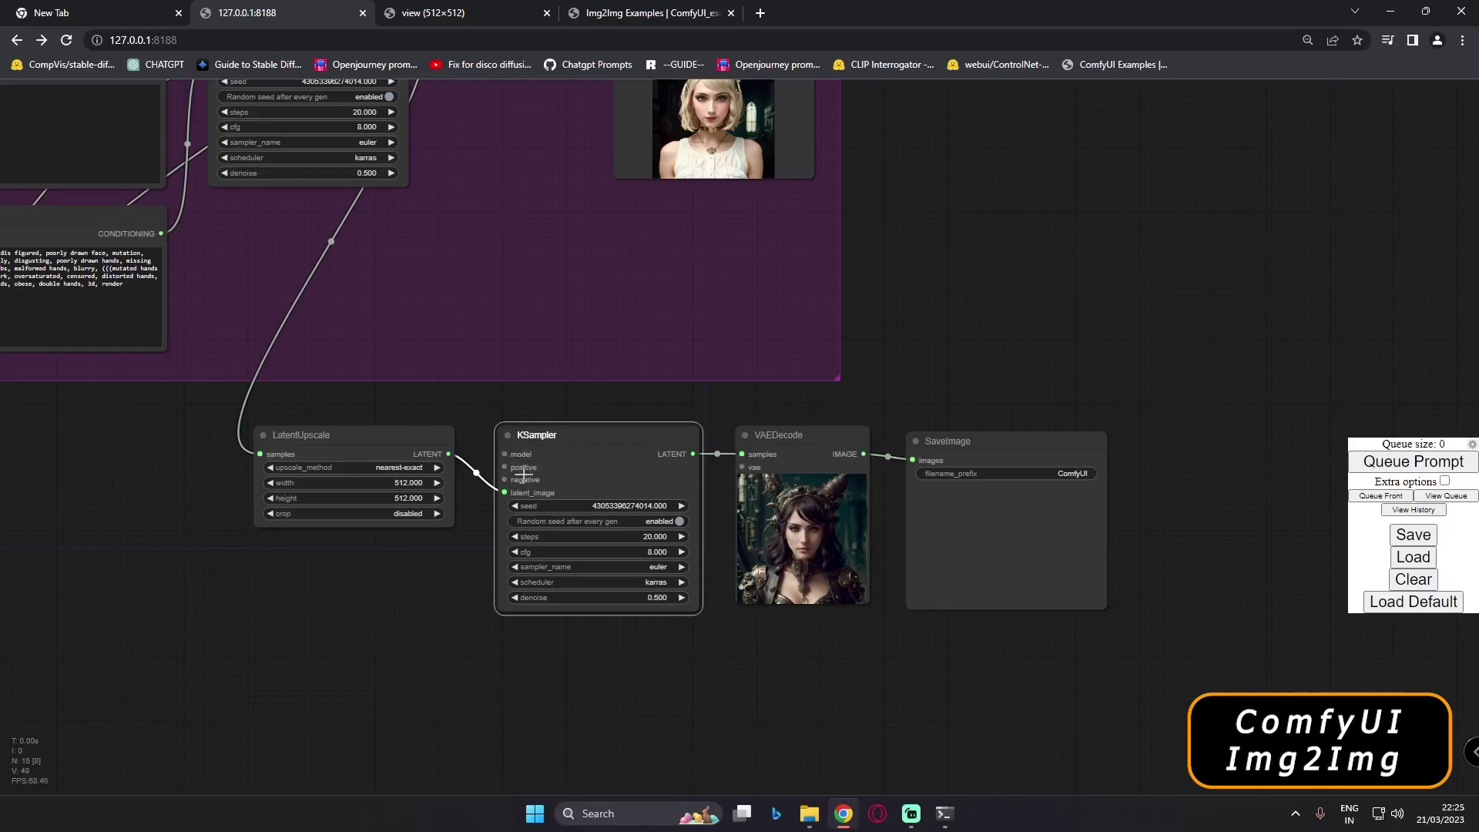
Connect the two CLIPTextEncode outputs to the positive and negative inputs of the second KSampler
{"action": "scroll", "coordinate": [399, 597], "scroll_direction": "down", "scroll_amount": 2}
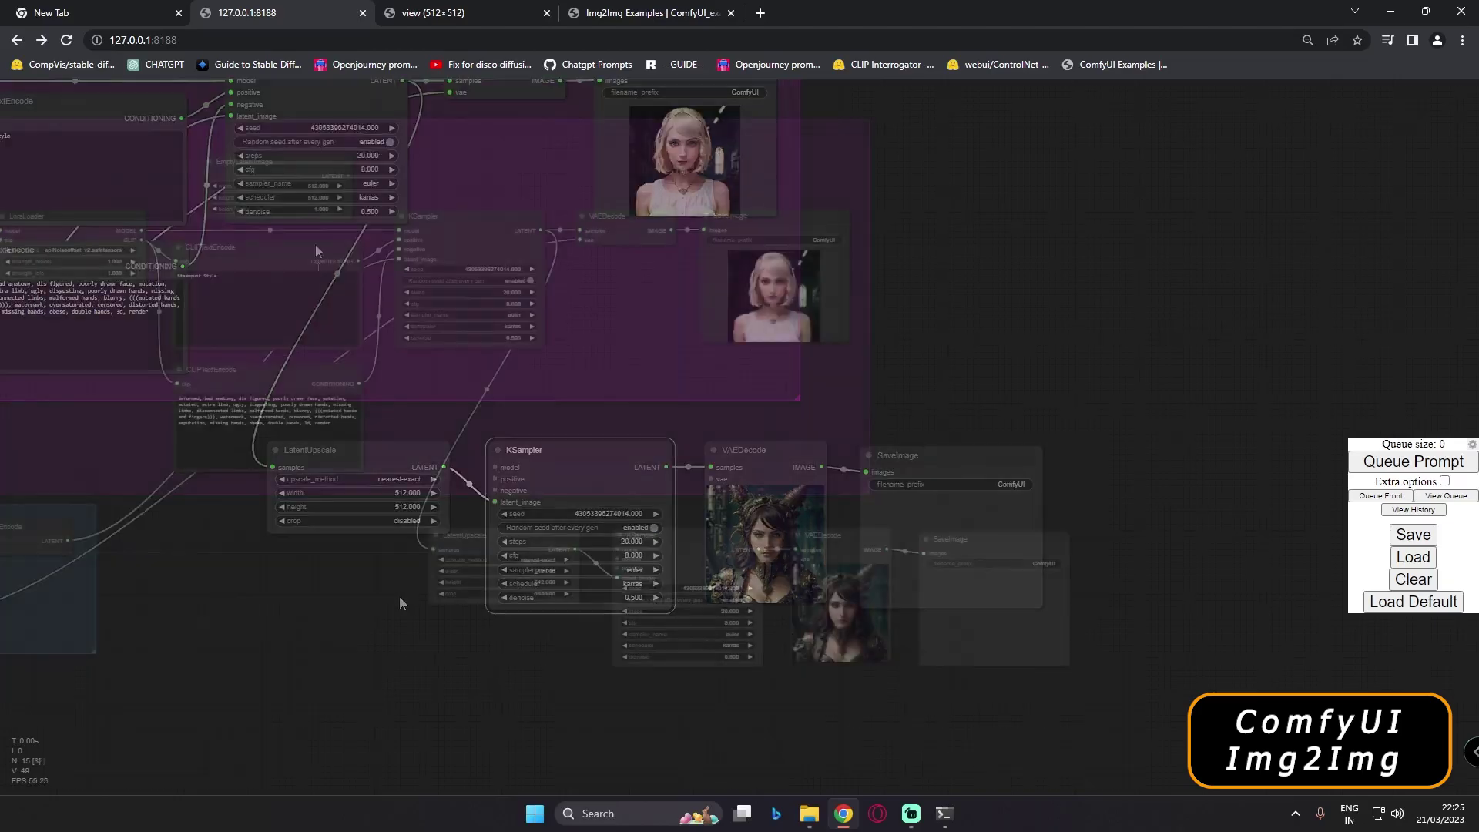
{"action": "scroll", "coordinate": [312, 219], "scroll_direction": "up", "scroll_amount": 5}
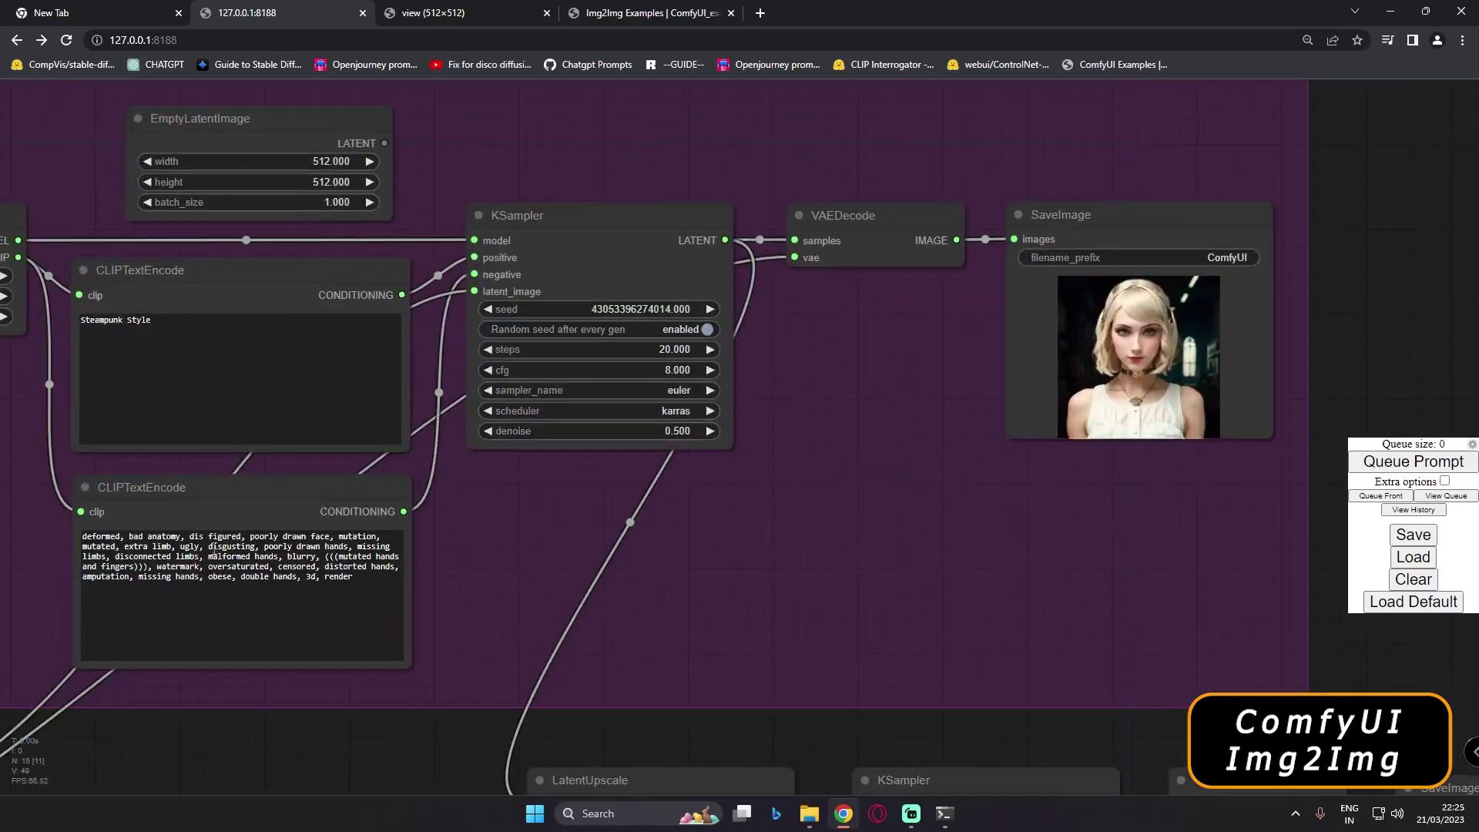
{"action": "scroll", "coordinate": [331, 570], "scroll_direction": "down", "scroll_amount": 1}
{"action": "left_click_drag", "start_coordinate": [345, 743], "coordinate": [305, 551]}
{"action": "left_click_drag", "start_coordinate": [359, 93], "coordinate": [777, 573]}
{"action": "scroll", "coordinate": [369, 284], "scroll_direction": "up", "scroll_amount": 1}
{"action": "left_click_drag", "start_coordinate": [361, 290], "coordinate": [818, 619]}
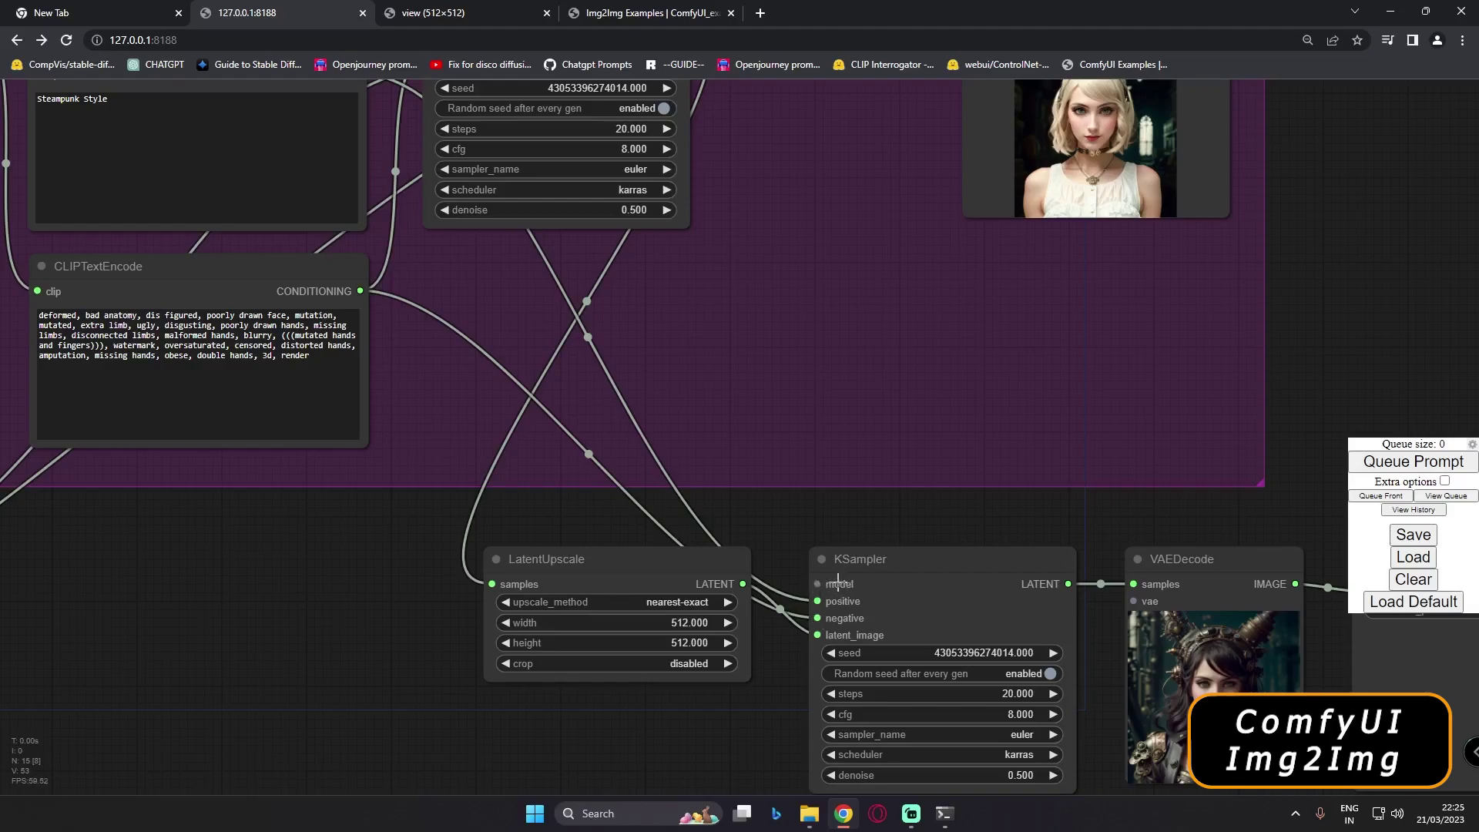
Connect the LoraLoader's MODEL output to the model input of the second KSampler
{"action": "left_click_drag", "start_coordinate": [304, 549], "coordinate": [663, 761]}
{"action": "left_click_drag", "start_coordinate": [508, 687], "coordinate": [805, 696]}
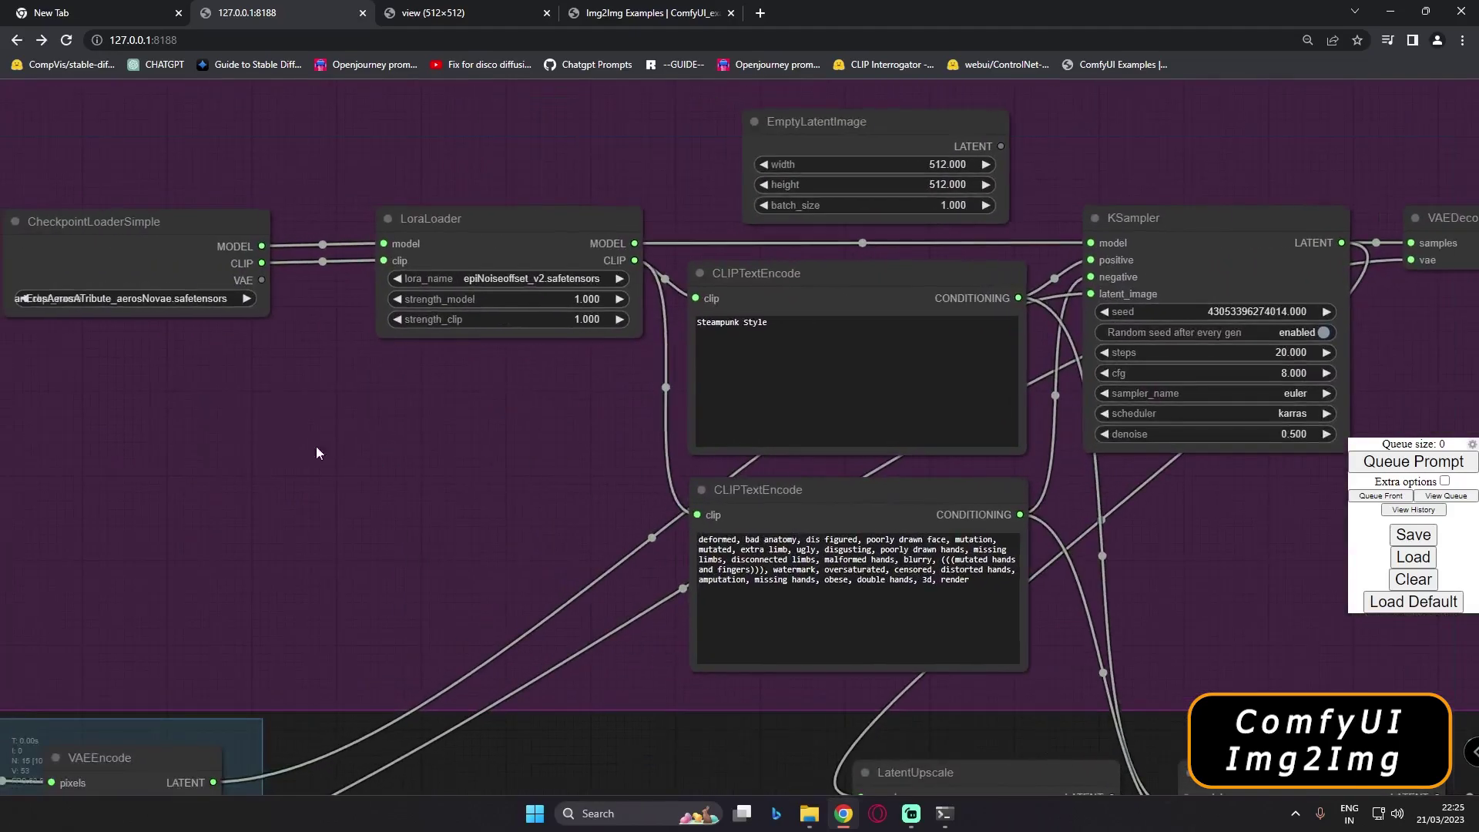
{"action": "scroll", "coordinate": [335, 193], "scroll_direction": "down", "scroll_amount": 5}
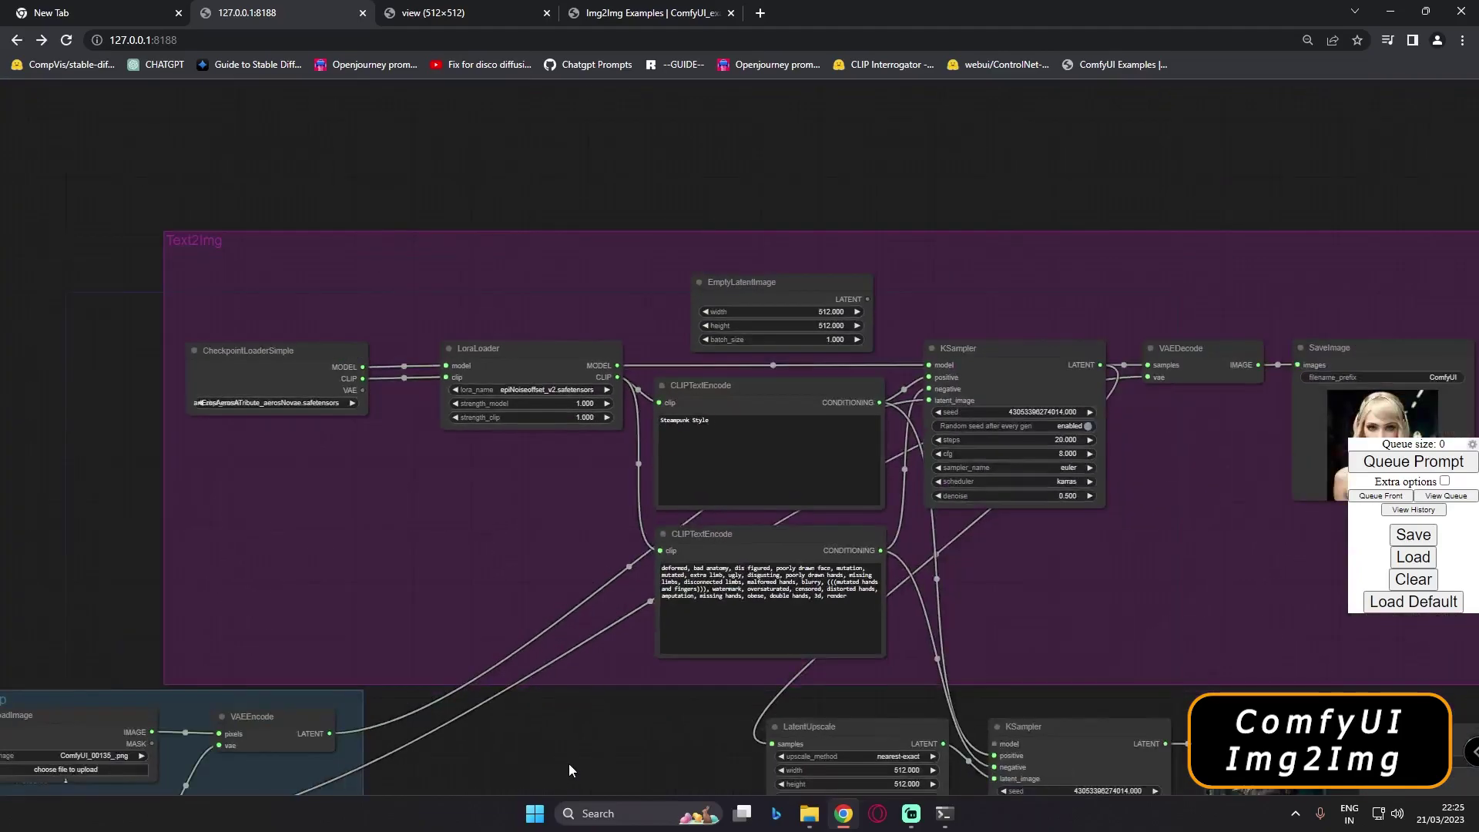
{"action": "left_click_drag", "start_coordinate": [521, 224], "coordinate": [1042, 570]}
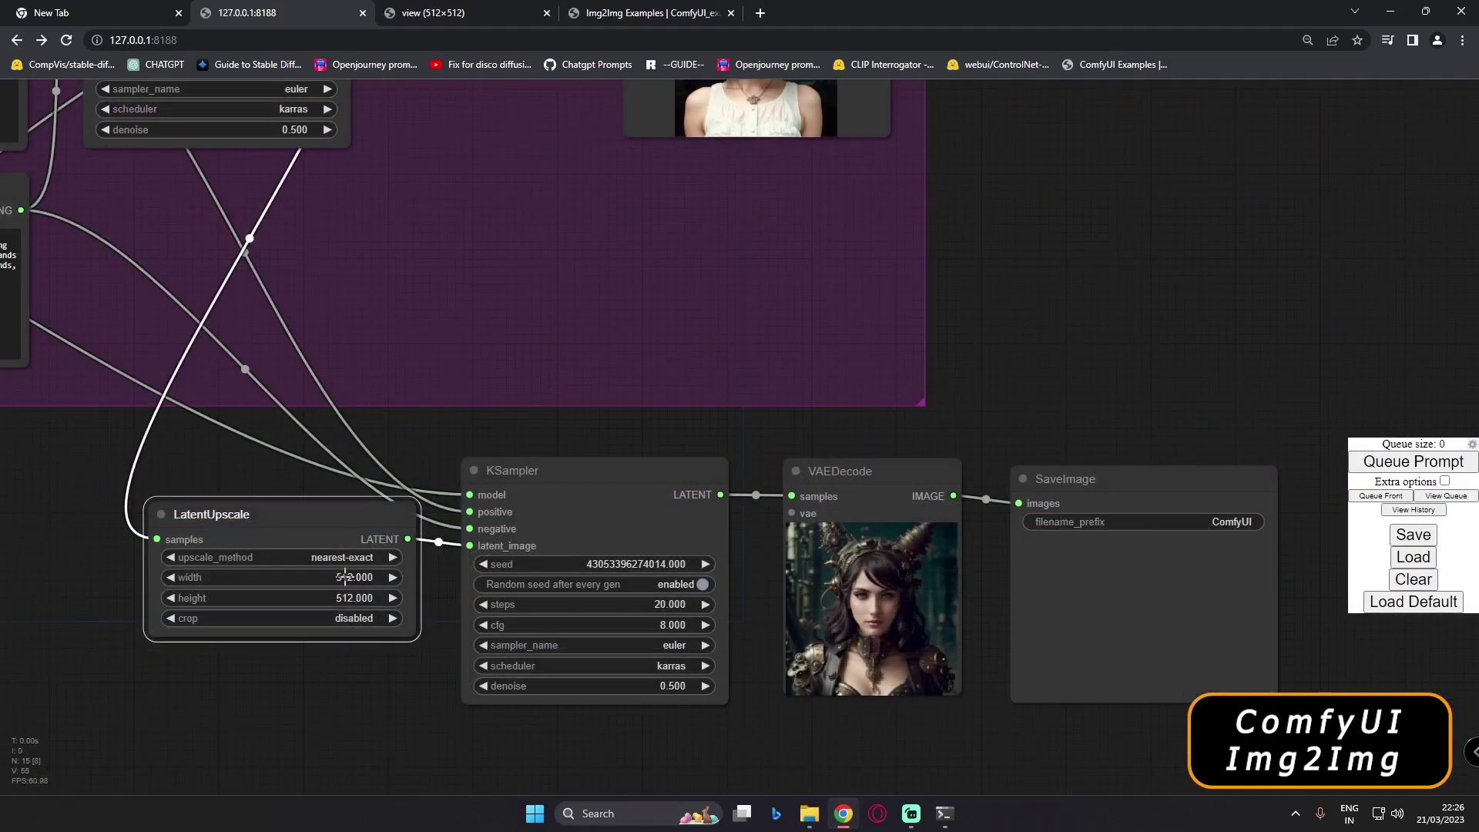
Set the LatentUpscale width and height to 1024
{"action": "left_click", "coordinate": [346, 577]}
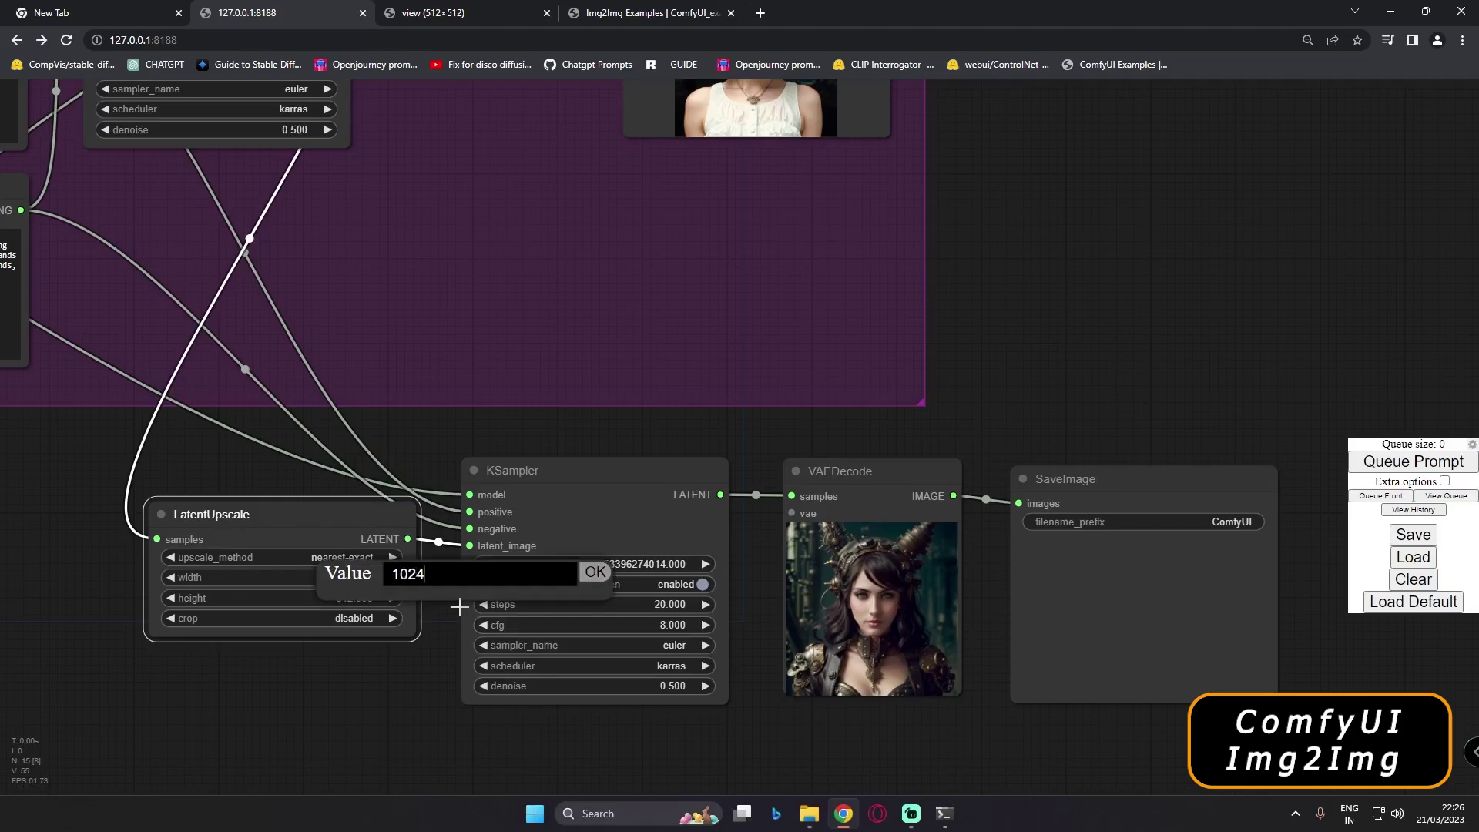
{"action": "left_click", "coordinate": [595, 573]}
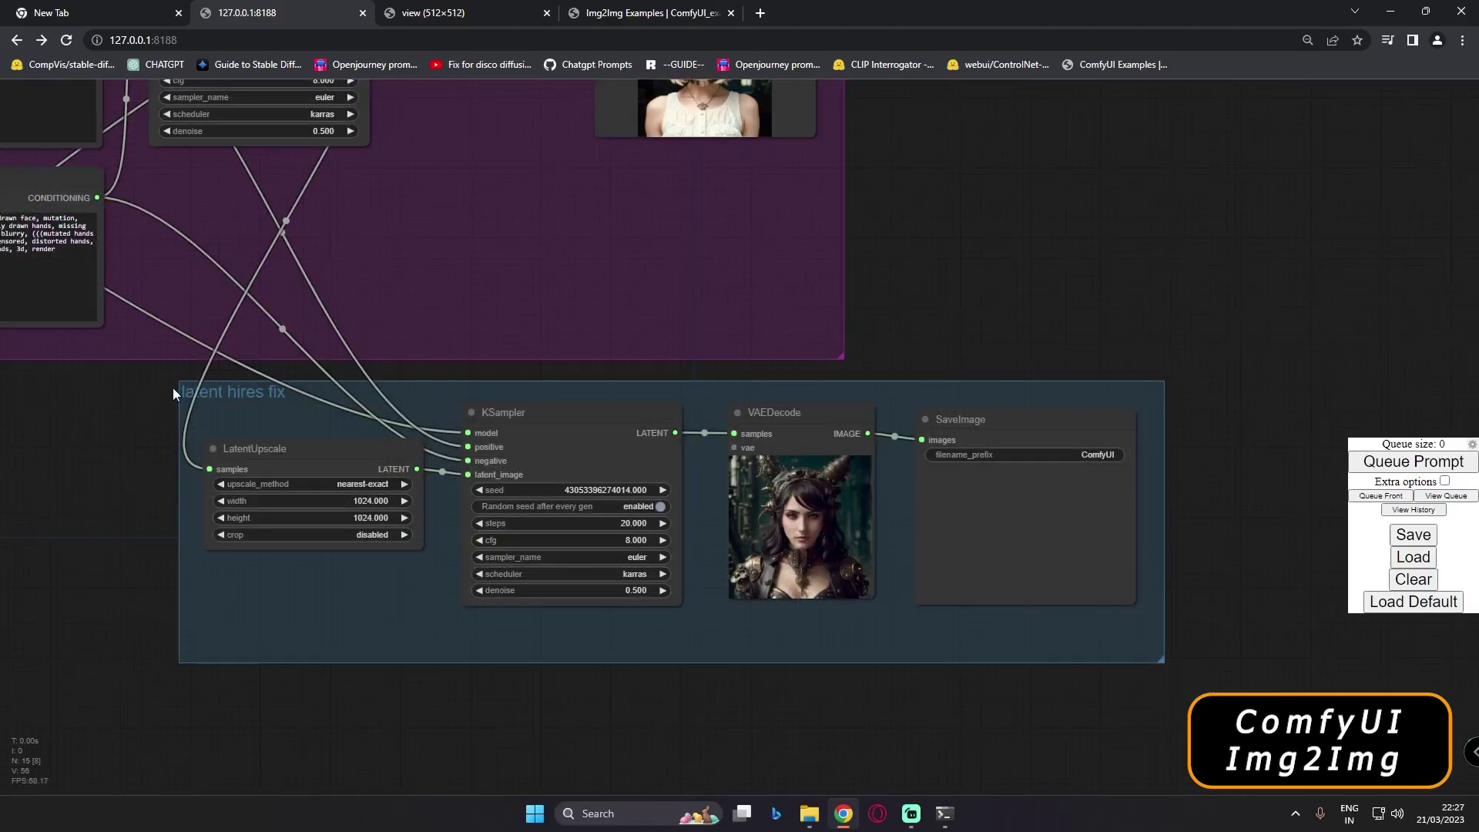
Review the Text2Img, Img2Img and latent hires fix groups and the links between their nodes
{"action": "scroll", "coordinate": [173, 393], "scroll_direction": "down", "scroll_amount": 8}
{"action": "left_click_drag", "start_coordinate": [126, 536], "coordinate": [721, 621]}
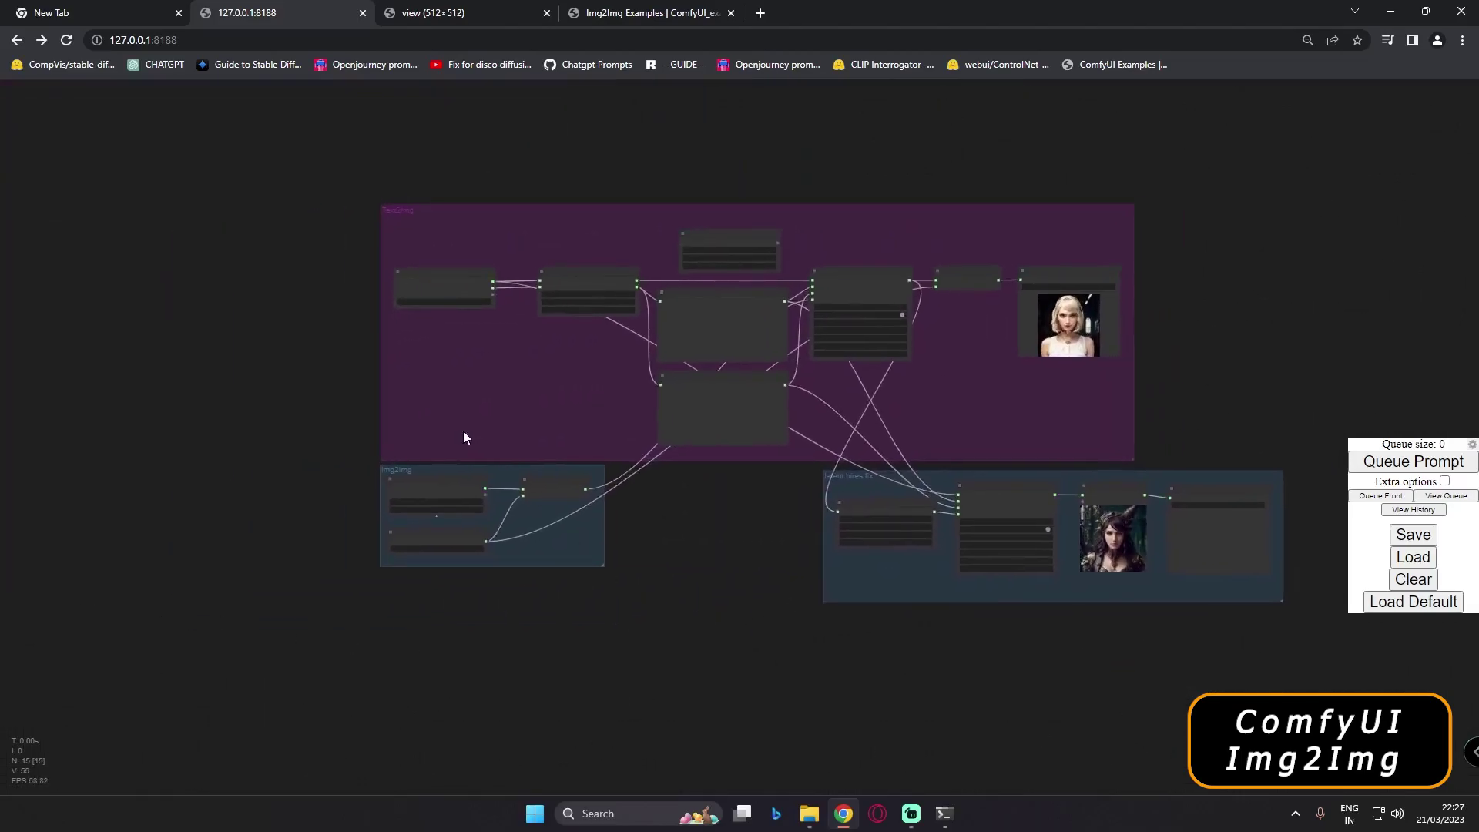
{"action": "scroll", "coordinate": [464, 438], "scroll_direction": "up", "scroll_amount": 3}
{"action": "left_click_drag", "start_coordinate": [716, 645], "coordinate": [326, 554]}
{"action": "scroll", "coordinate": [430, 520], "scroll_direction": "down", "scroll_amount": 2}
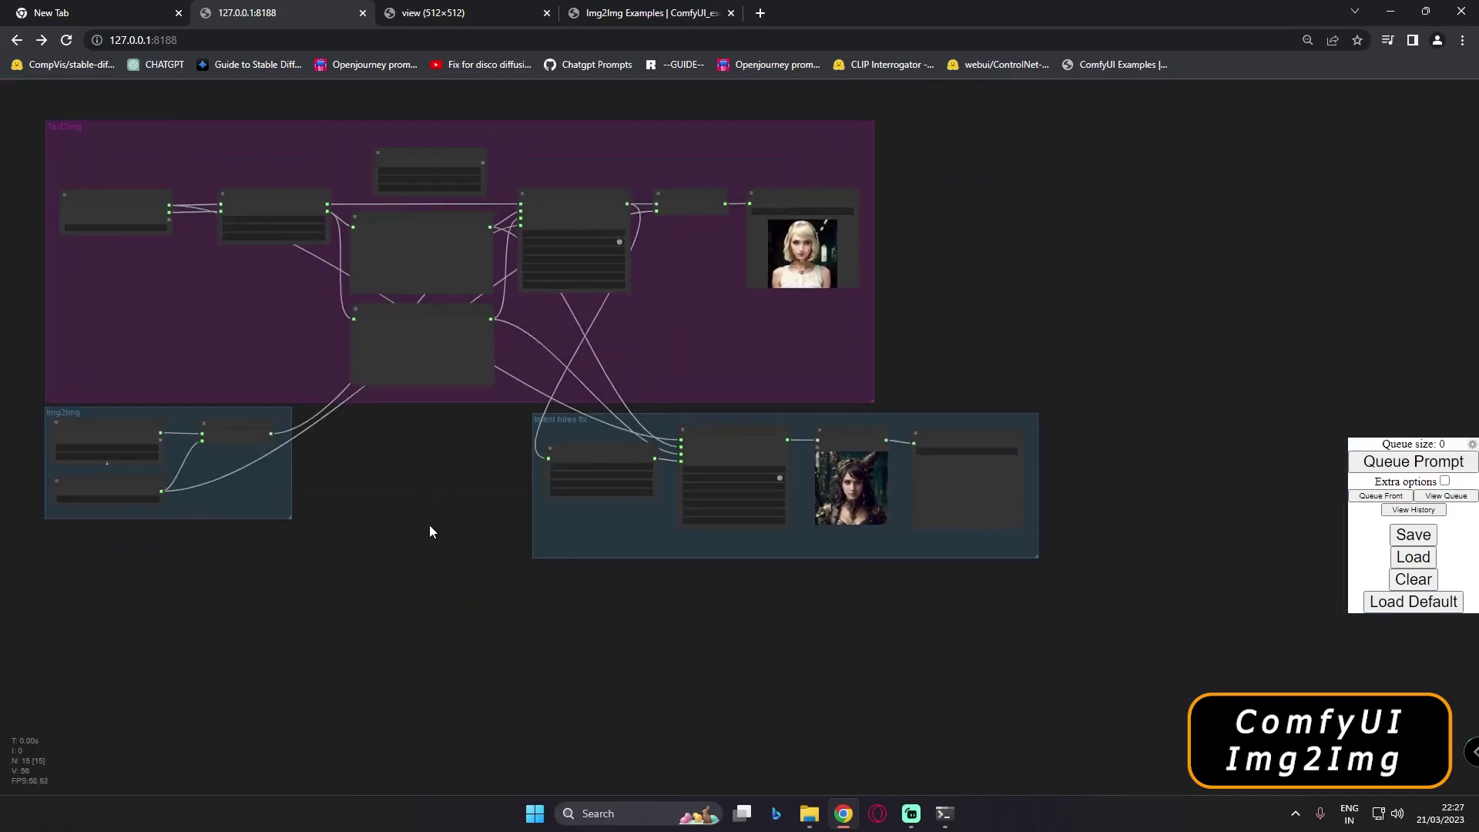
{"action": "scroll", "coordinate": [429, 526], "scroll_direction": "up", "scroll_amount": 5}
{"action": "left_click_drag", "start_coordinate": [558, 302], "coordinate": [490, 494]}
{"action": "scroll", "coordinate": [1207, 334], "scroll_direction": "up", "scroll_amount": 1}
{"action": "scroll", "coordinate": [1206, 338], "scroll_direction": "up", "scroll_amount": 5}
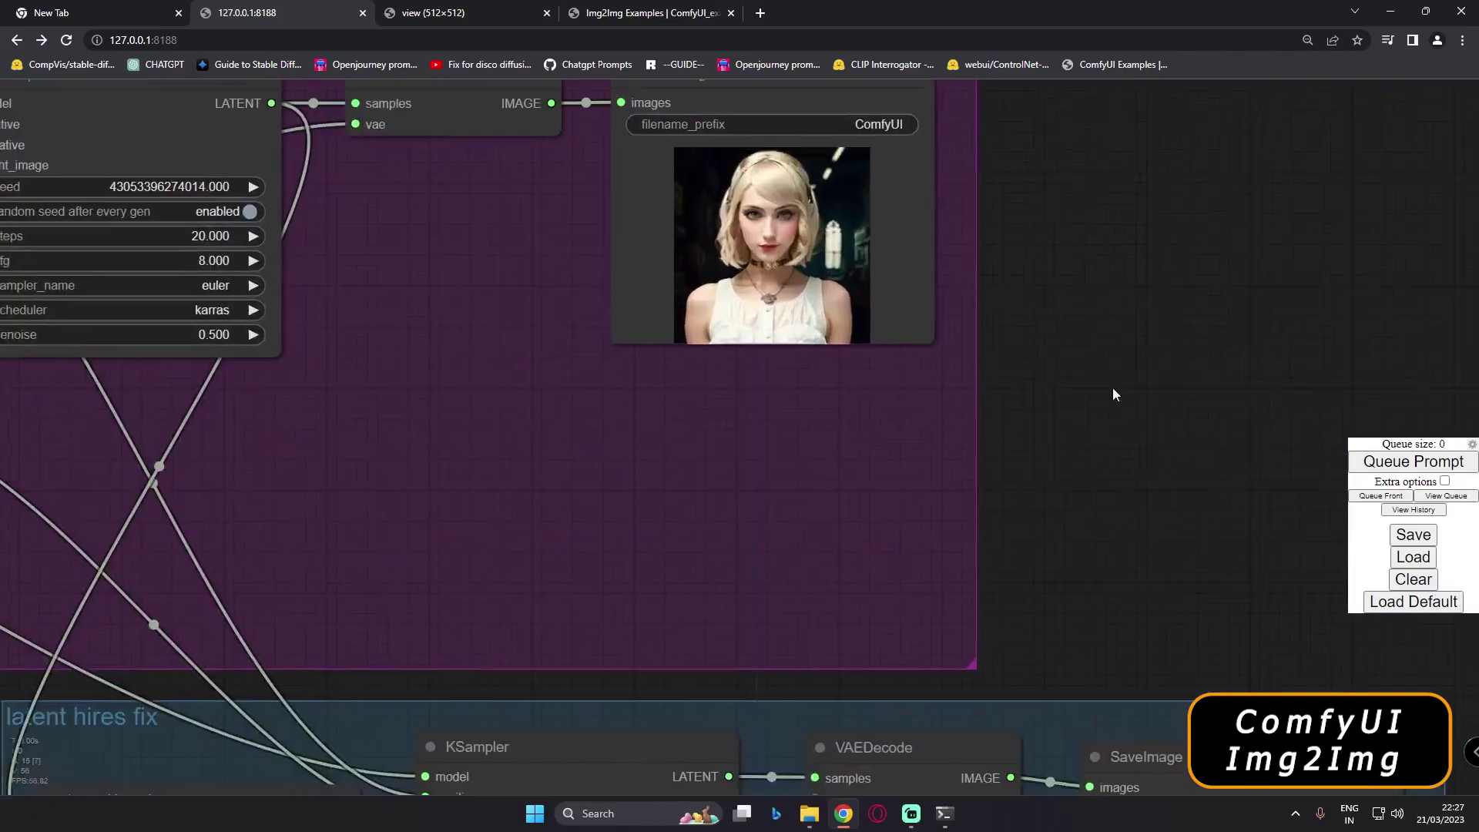
{"action": "left_click_drag", "start_coordinate": [1099, 357], "coordinate": [1188, 483]}
{"action": "left_click_drag", "start_coordinate": [1167, 643], "coordinate": [1477, 543]}
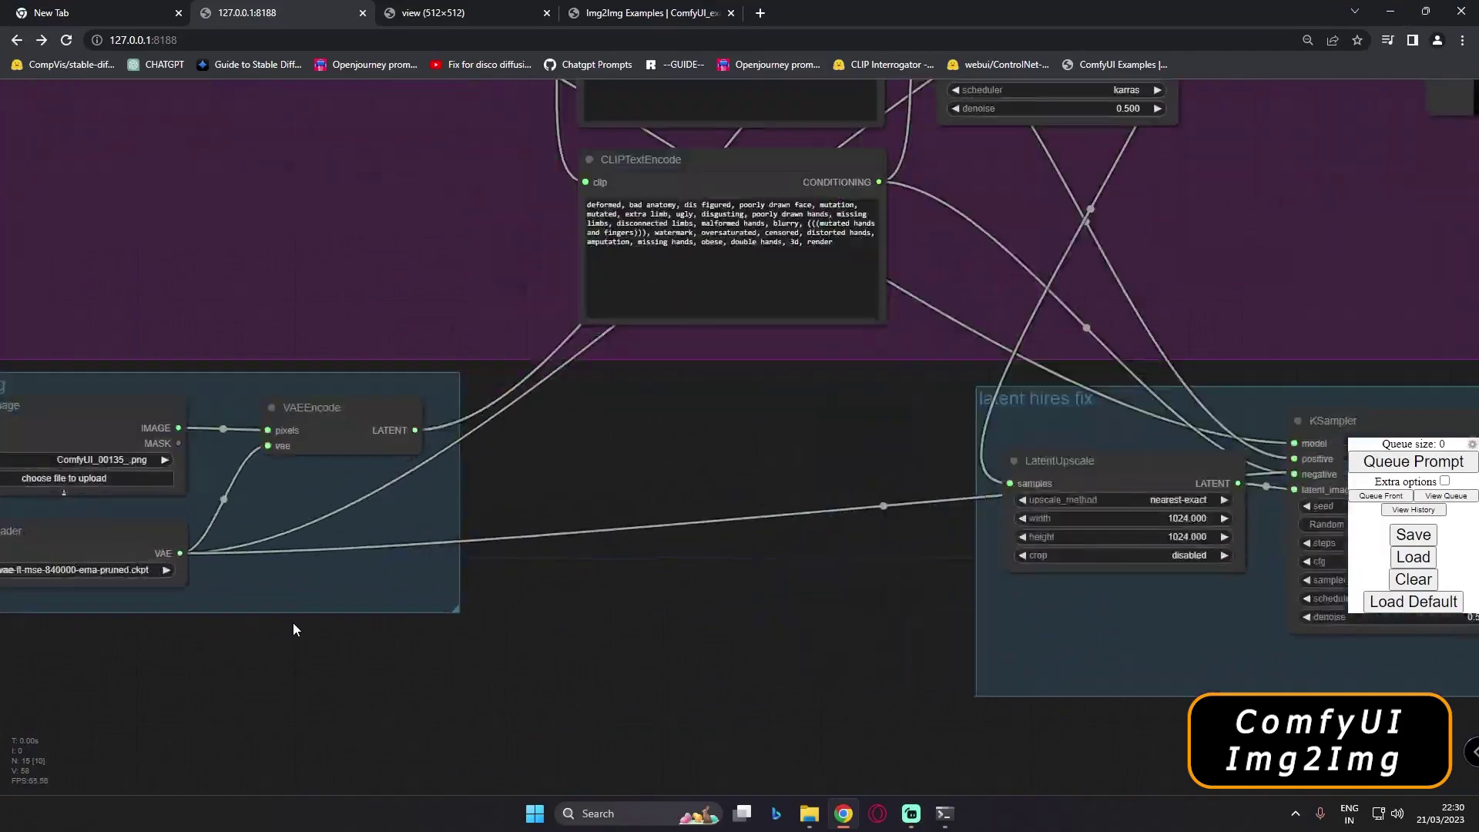
Examine the generated image in the Text2Img group's SaveImage node up close
{"action": "left_click_drag", "start_coordinate": [293, 623], "coordinate": [265, 820]}
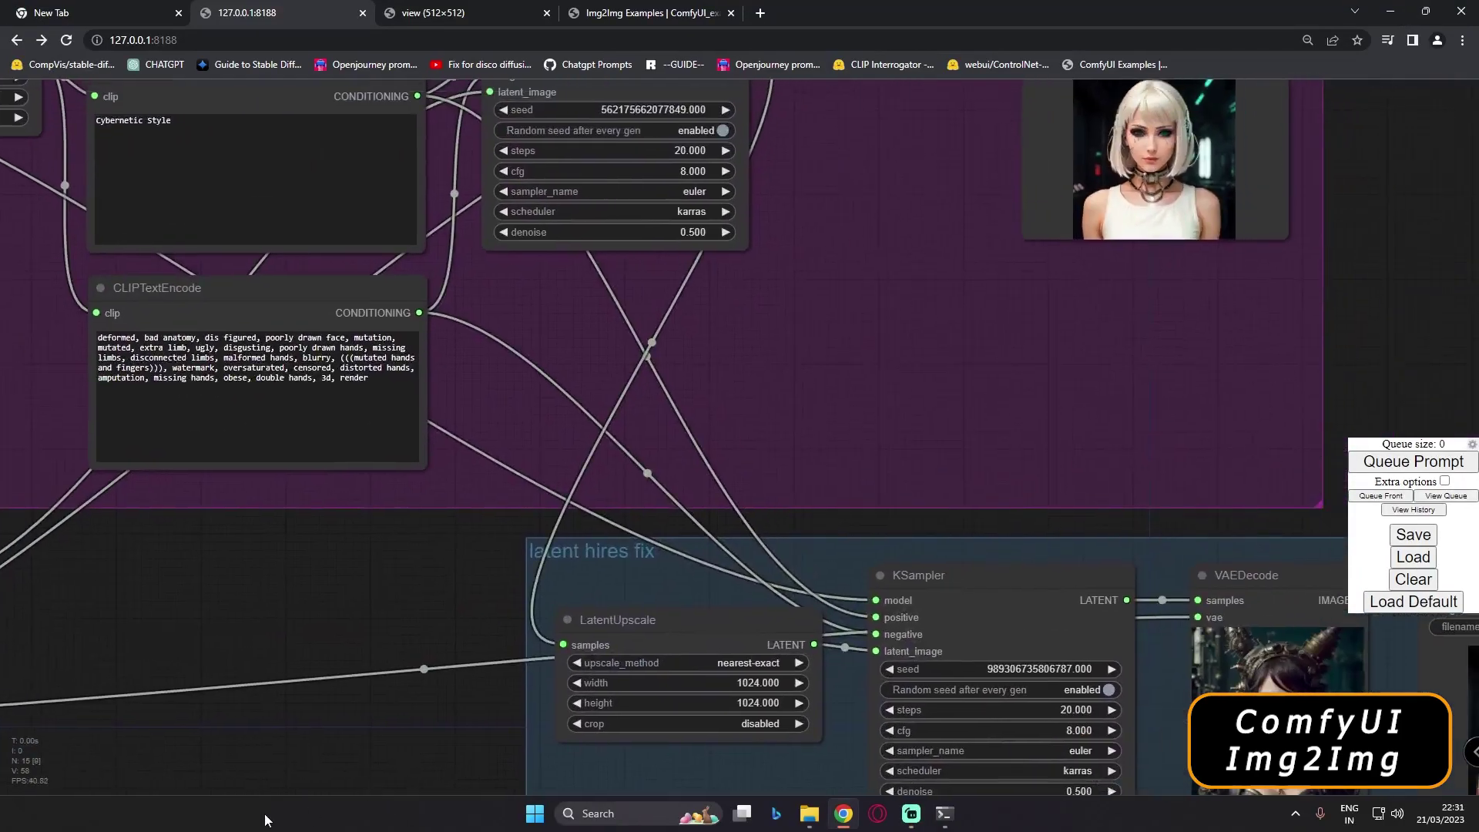
{"action": "left_click_drag", "start_coordinate": [1373, 331], "coordinate": [1052, 565]}
{"action": "scroll", "coordinate": [963, 358], "scroll_direction": "up", "scroll_amount": 6}
{"action": "scroll", "coordinate": [963, 359], "scroll_direction": "up", "scroll_amount": 4}
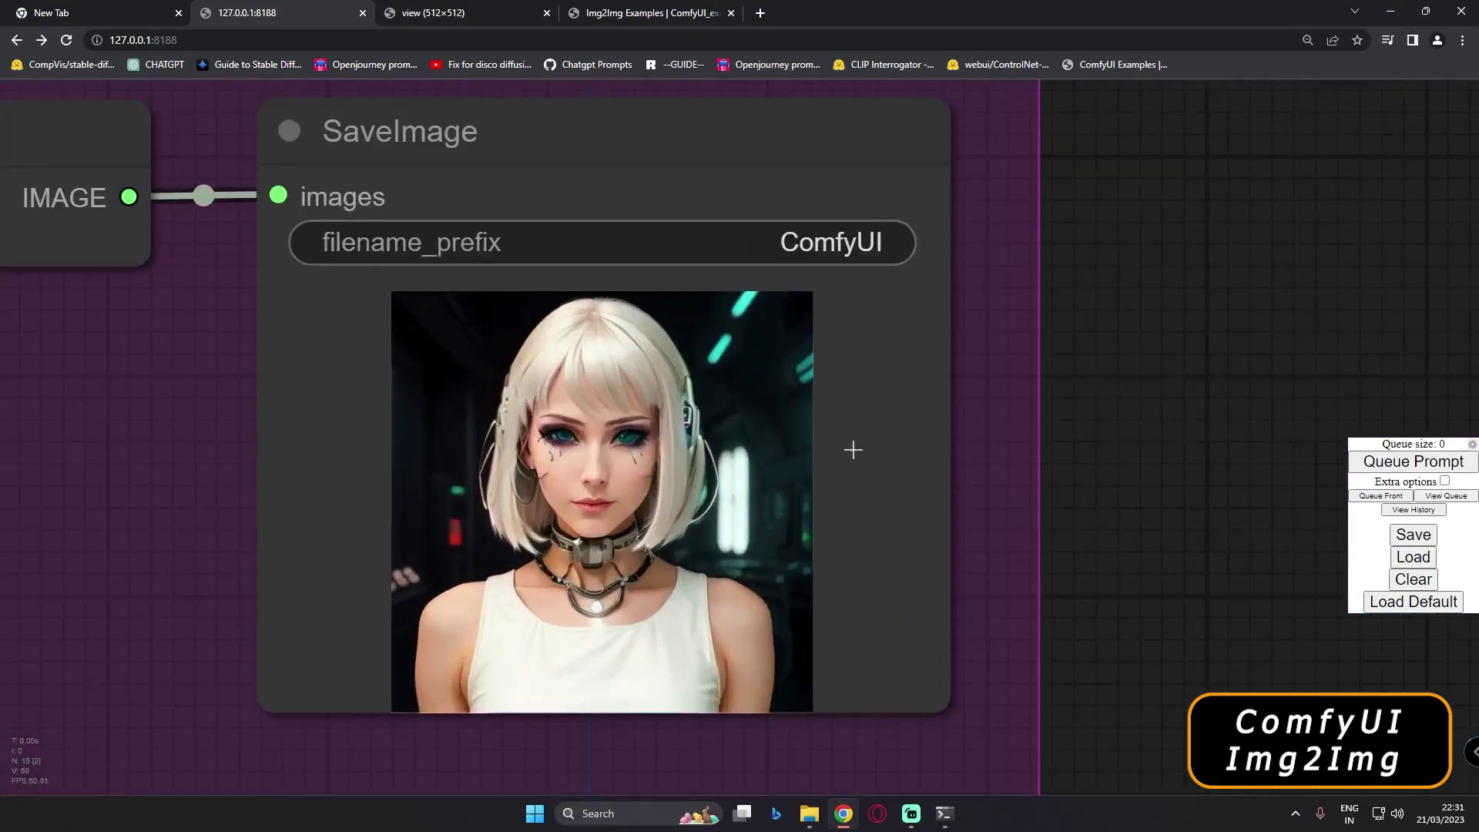
{"action": "scroll", "coordinate": [587, 478], "scroll_direction": "down", "scroll_amount": 1}
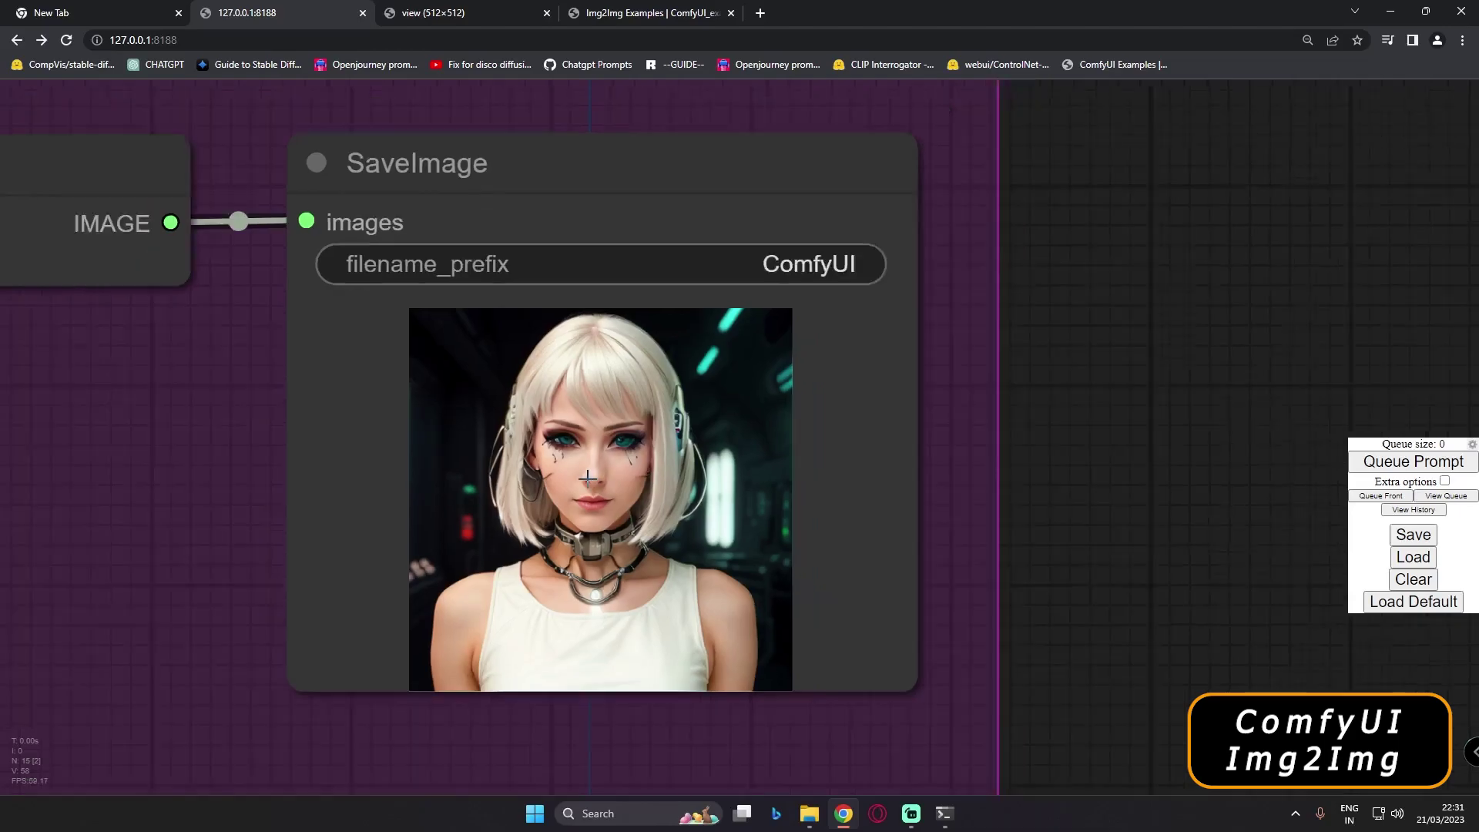
{"action": "scroll", "coordinate": [587, 478], "scroll_direction": "down", "scroll_amount": 3}
{"action": "scroll", "coordinate": [1060, 553], "scroll_direction": "down", "scroll_amount": 1}
Examine the upscaled image in the latent hires fix group's SaveImage node up close
{"action": "left_click_drag", "start_coordinate": [1060, 554], "coordinate": [937, 202]}
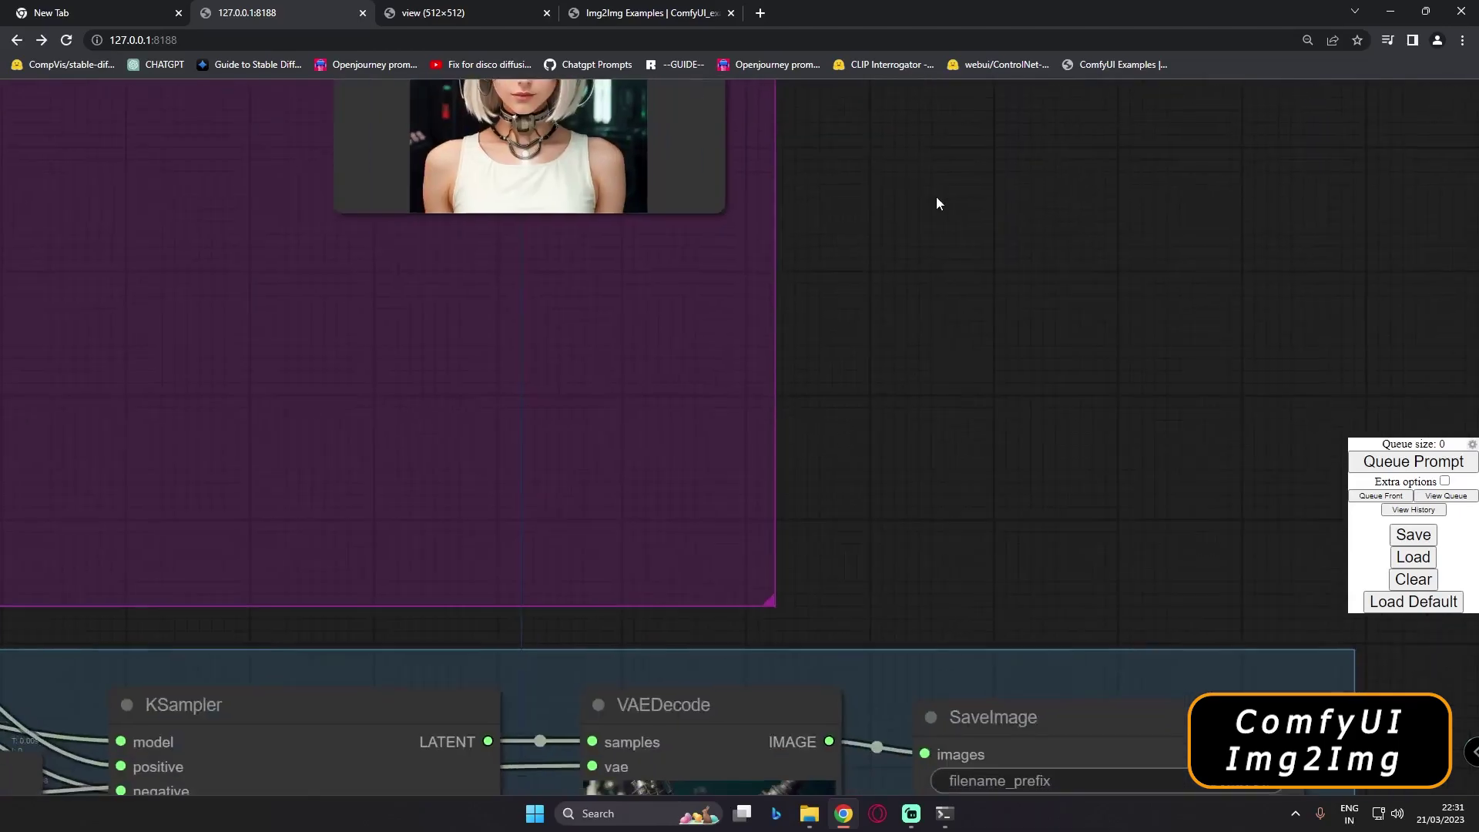
{"action": "left_click_drag", "start_coordinate": [1229, 423], "coordinate": [790, 85]}
{"action": "left_click_drag", "start_coordinate": [1104, 373], "coordinate": [1057, 233]}
{"action": "scroll", "coordinate": [854, 411], "scroll_direction": "up", "scroll_amount": 5}
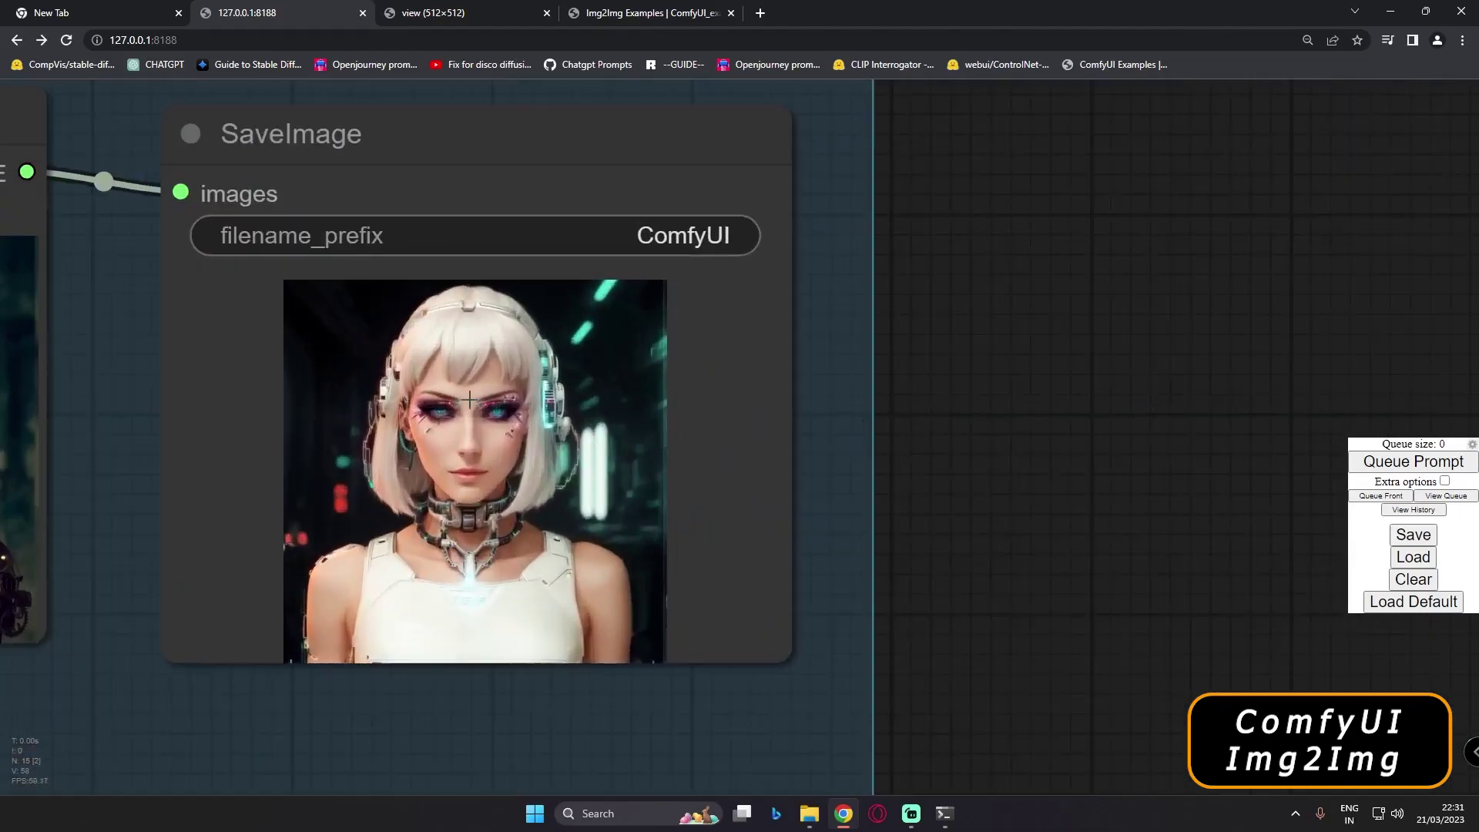
{"action": "scroll", "coordinate": [475, 466], "scroll_direction": "up", "scroll_amount": 1}
{"action": "scroll", "coordinate": [439, 435], "scroll_direction": "down", "scroll_amount": 1}
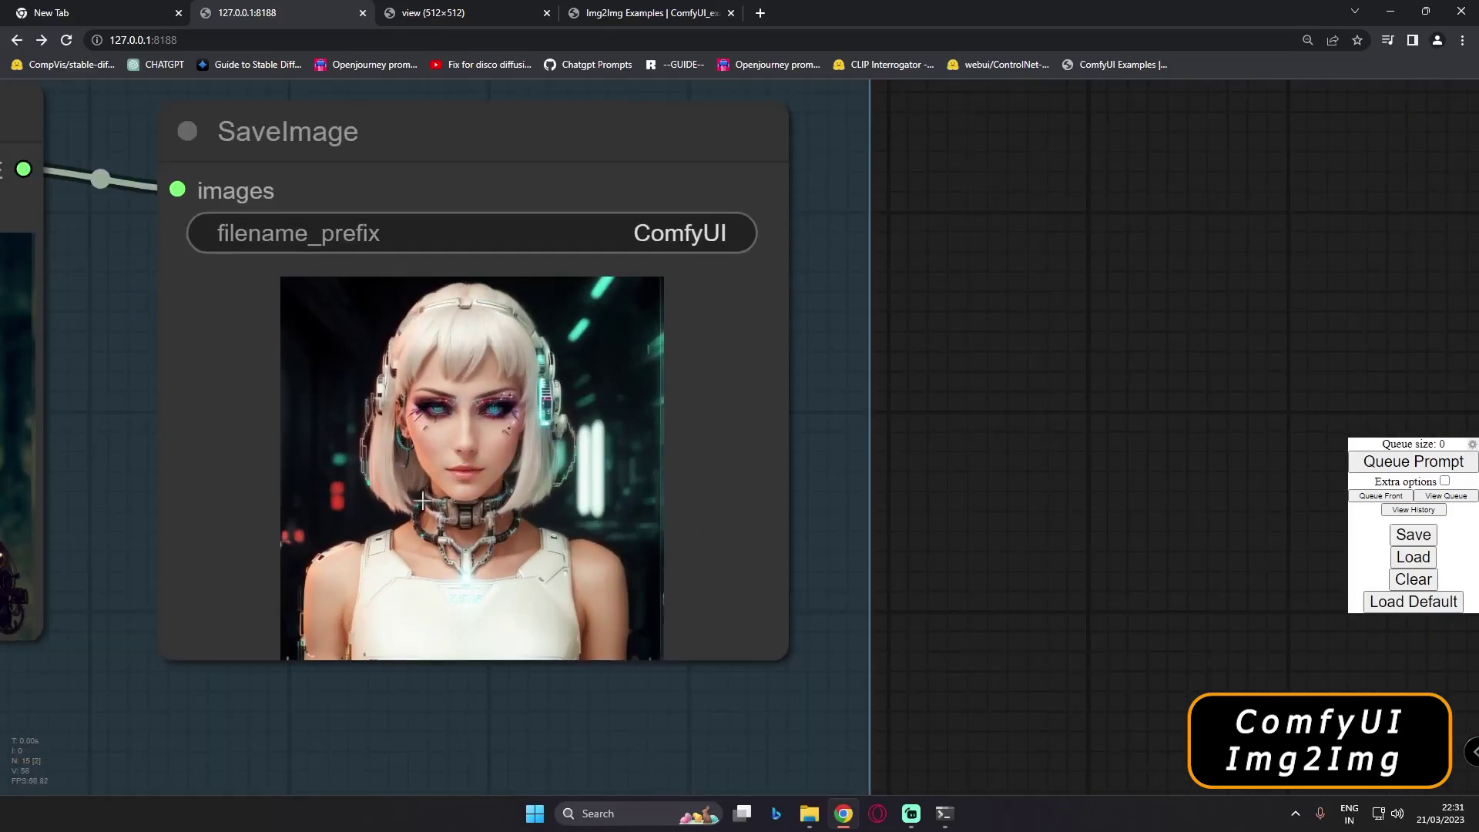
{"action": "scroll", "coordinate": [431, 490], "scroll_direction": "down", "scroll_amount": 5}
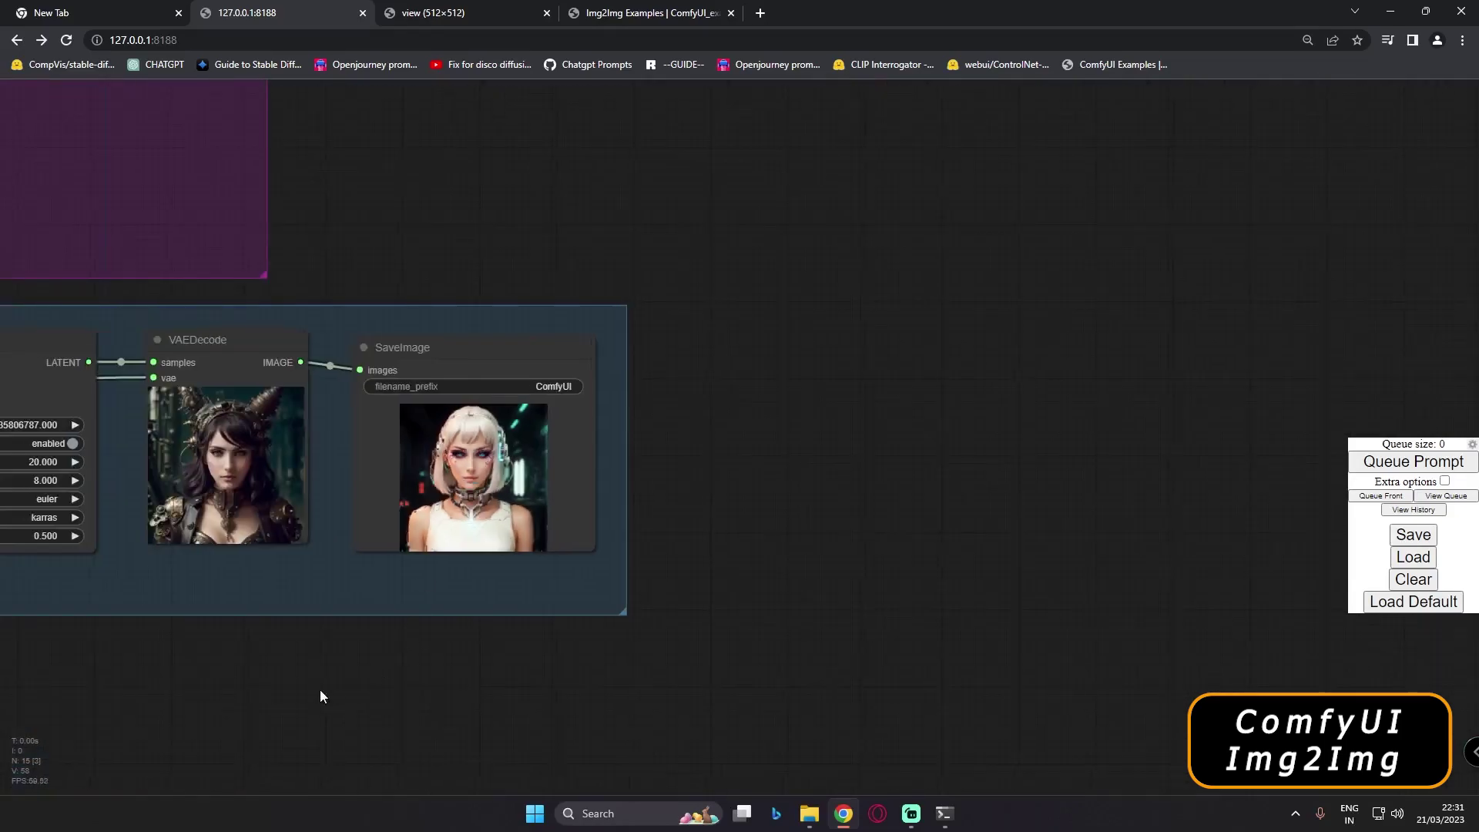
Load ComfyUI_00118_.png from the output folder into the LoadImage node of the Img2Img group
{"action": "left_click_drag", "start_coordinate": [285, 688], "coordinate": [1014, 698]}
{"action": "scroll", "coordinate": [500, 615], "scroll_direction": "down", "scroll_amount": 4}
{"action": "left_click_drag", "start_coordinate": [281, 596], "coordinate": [685, 655]}
{"action": "left_click", "coordinate": [121, 537]}
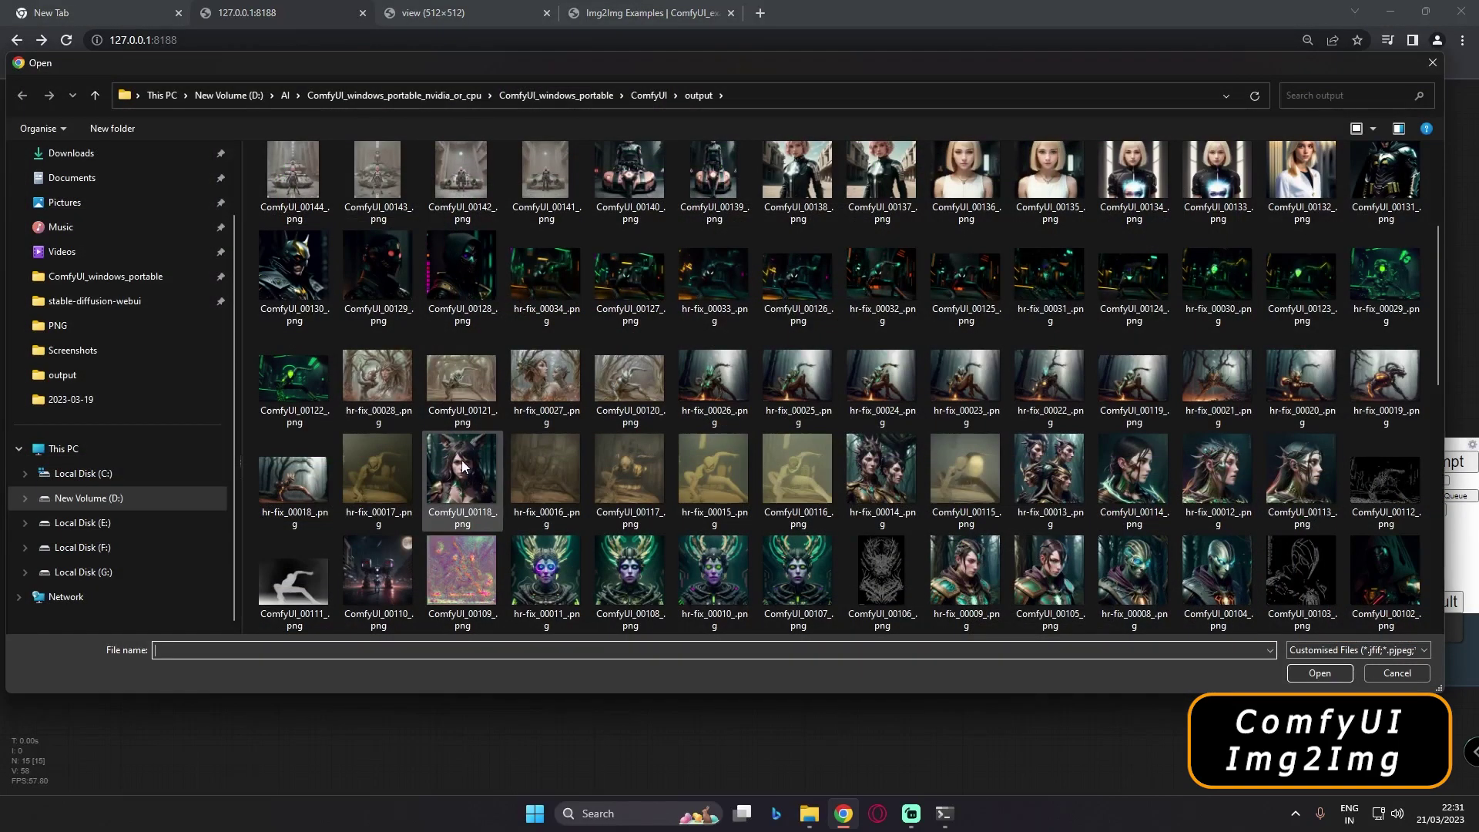
{"action": "left_click", "coordinate": [462, 465]}
{"action": "left_click", "coordinate": [1320, 672]}
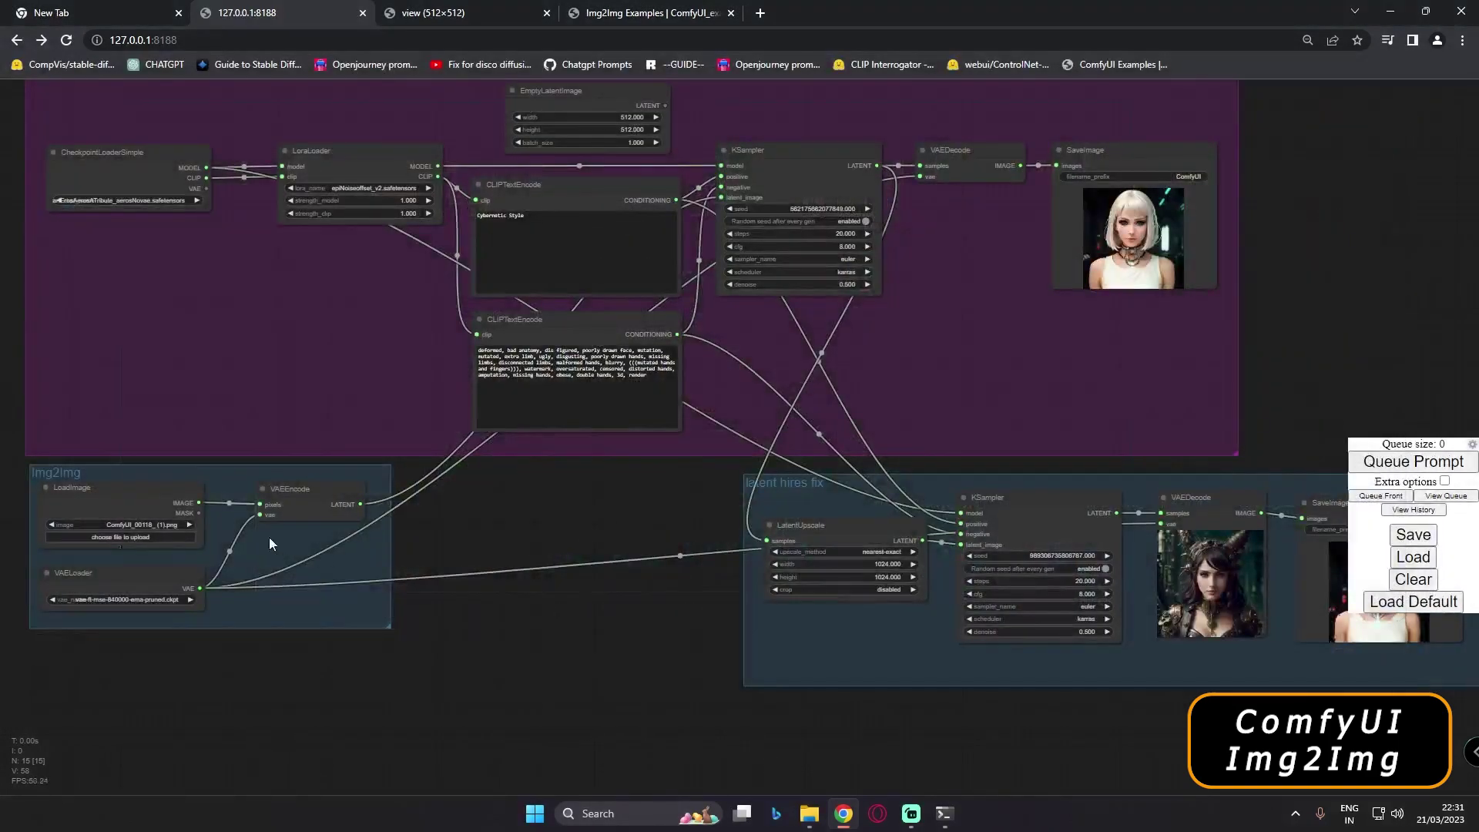
Open the LoadImage node's source image in its own view to check it, and return to the workflow
{"action": "right_click", "coordinate": [148, 510]}
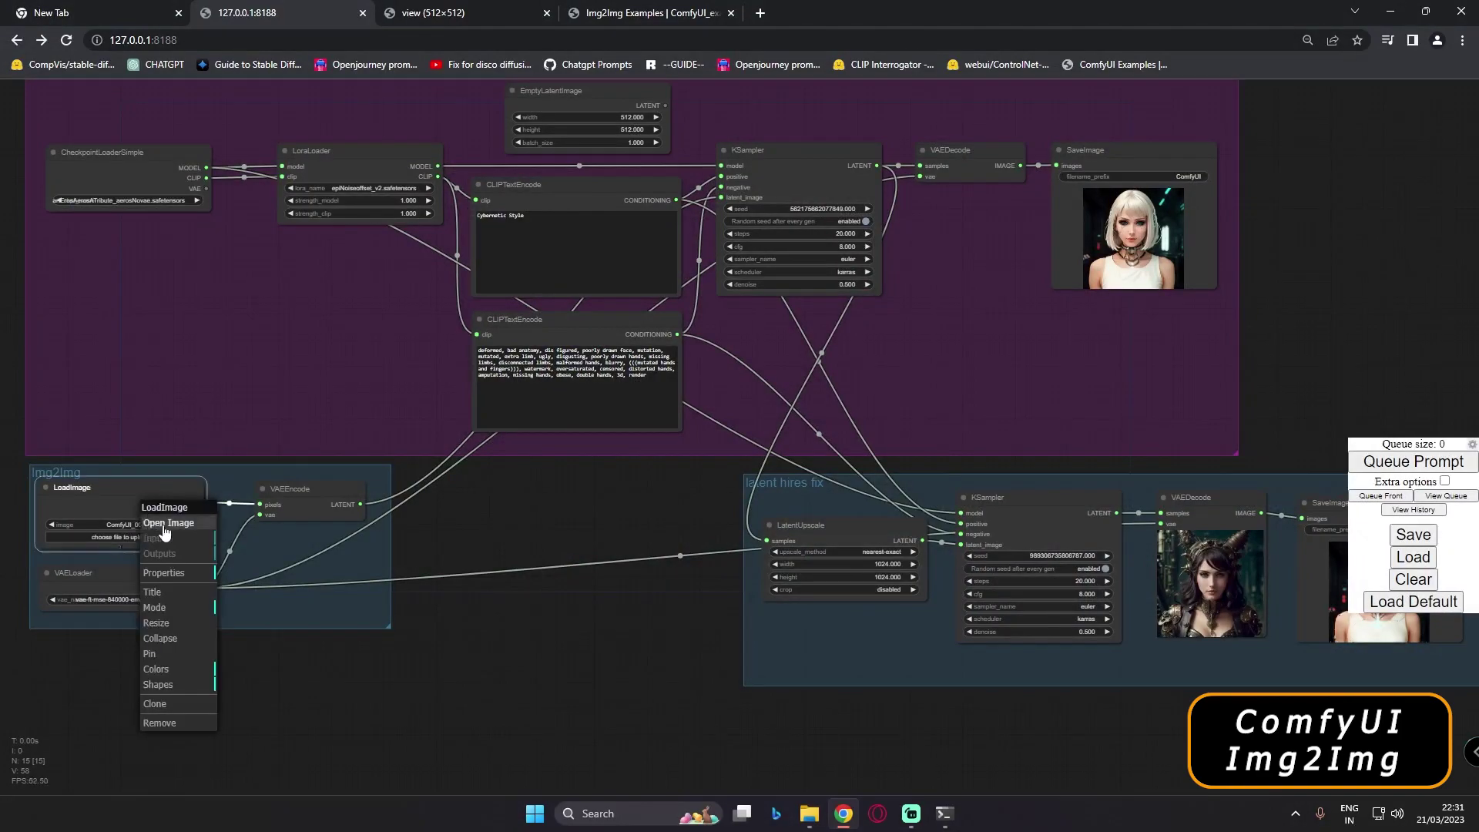
{"action": "left_click", "coordinate": [164, 525]}
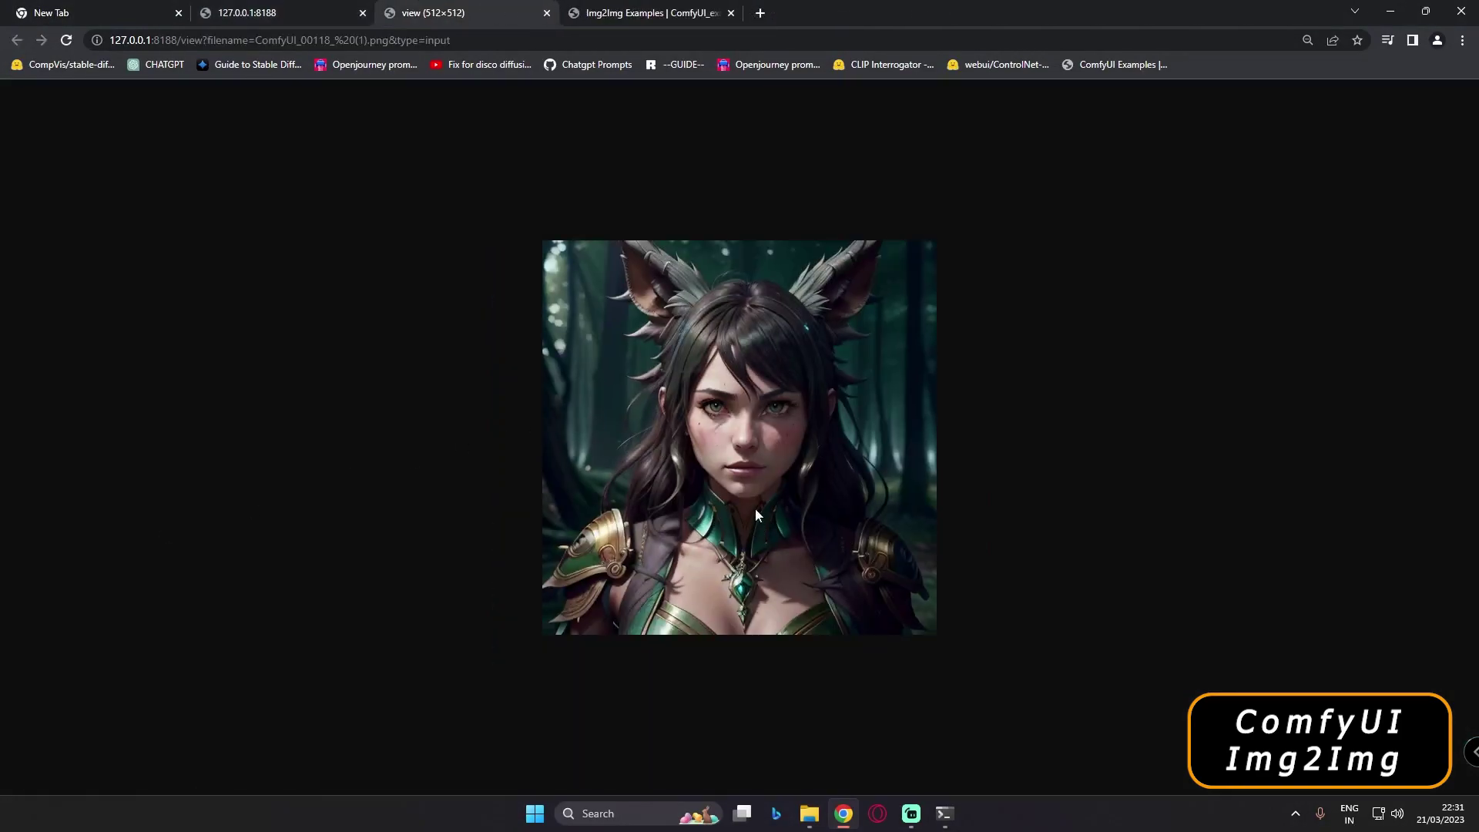
{"action": "left_click", "coordinate": [257, 12]}
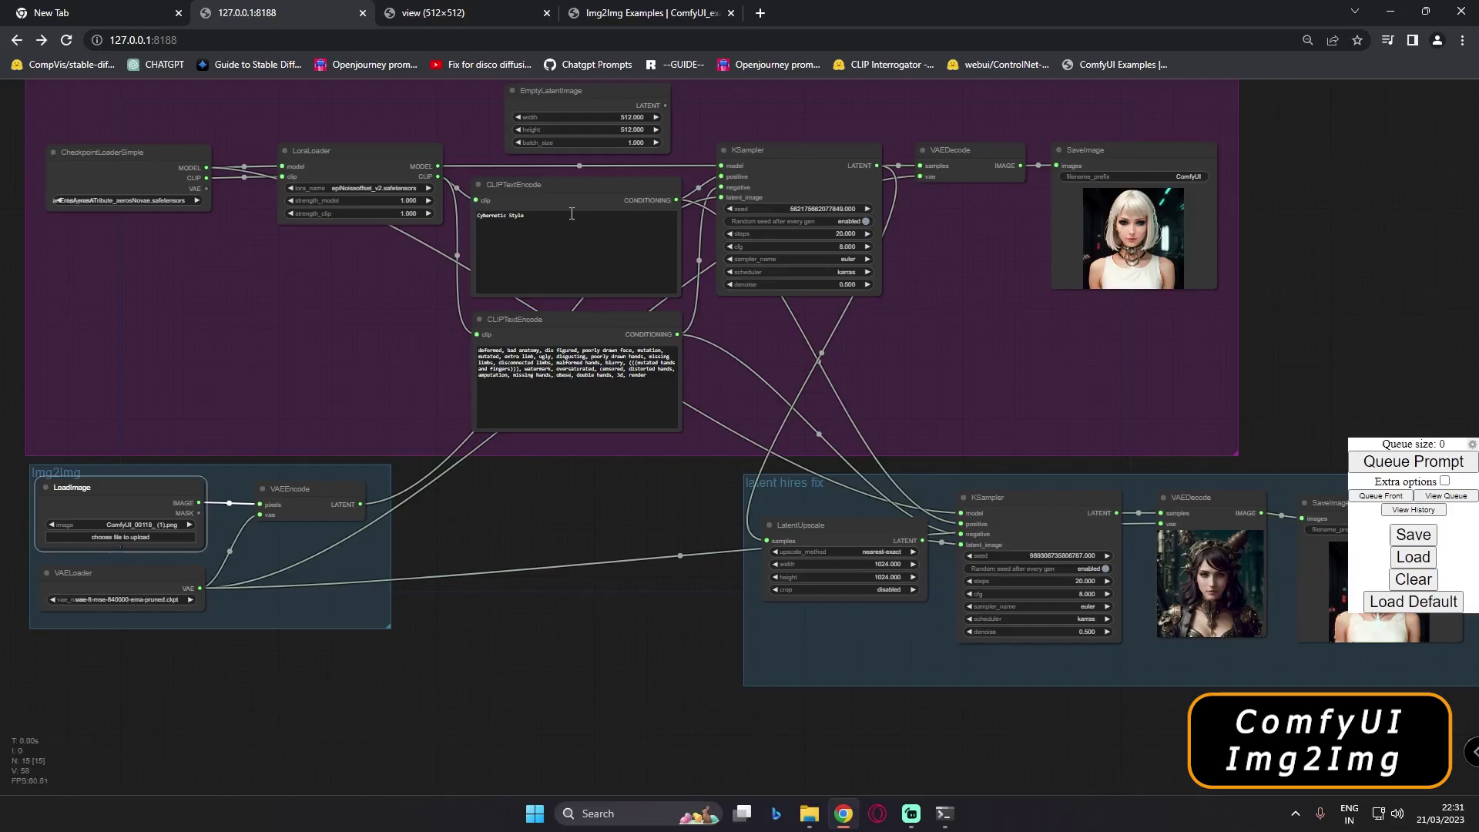
Set the denoise of the Text2Img group's KSampler to 0.65
{"action": "scroll", "coordinate": [471, 212], "scroll_direction": "up", "scroll_amount": 4}
{"action": "left_click_drag", "start_coordinate": [1035, 744], "coordinate": [667, 728]}
{"action": "left_click", "coordinate": [1044, 372]}
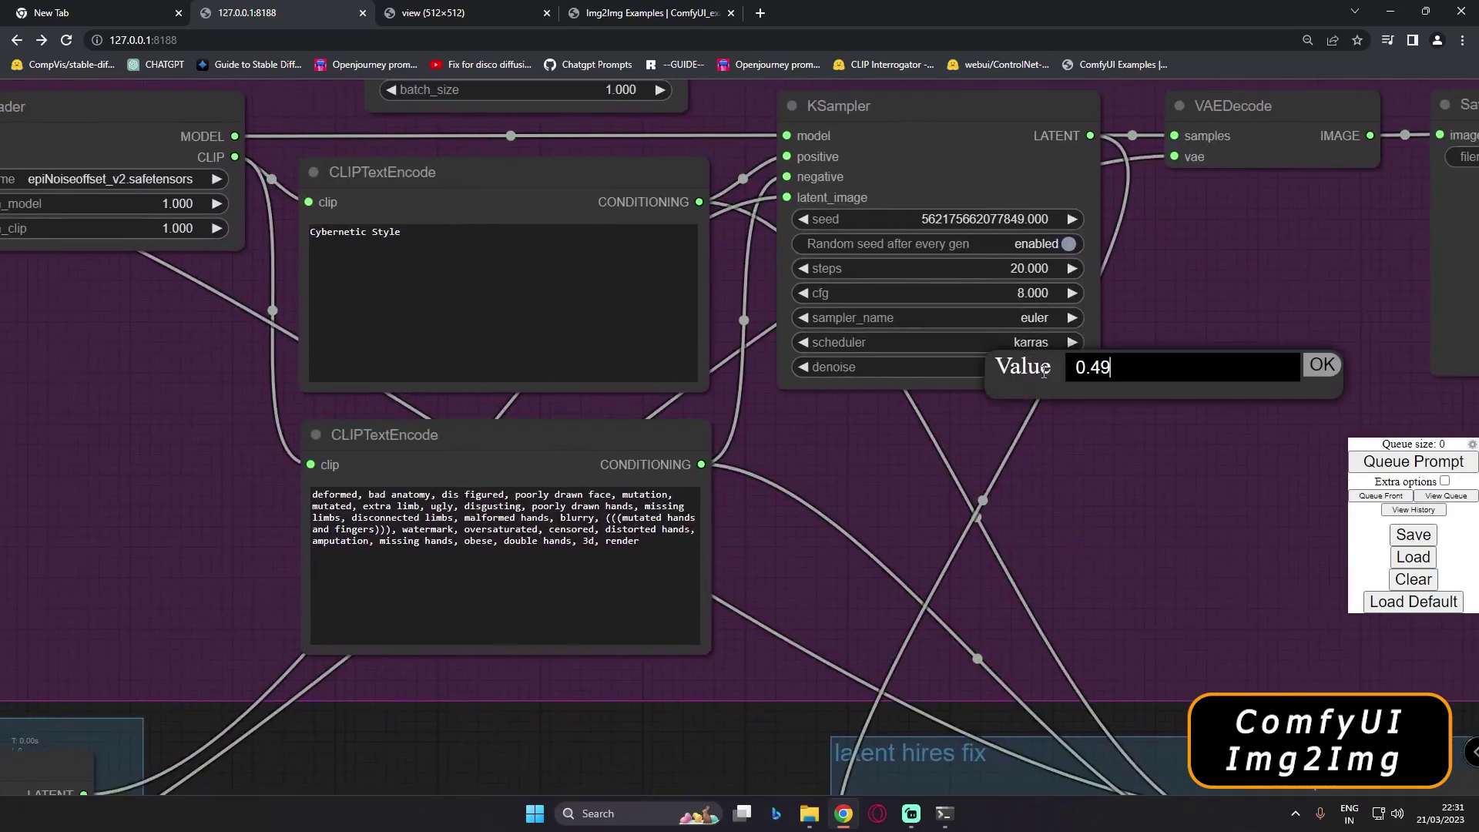
{"action": "type", "text": "00"}
{"action": "key", "text": "BackSpace"}
{"action": "type", "text": ".65"}
{"action": "key", "text": "Return"}
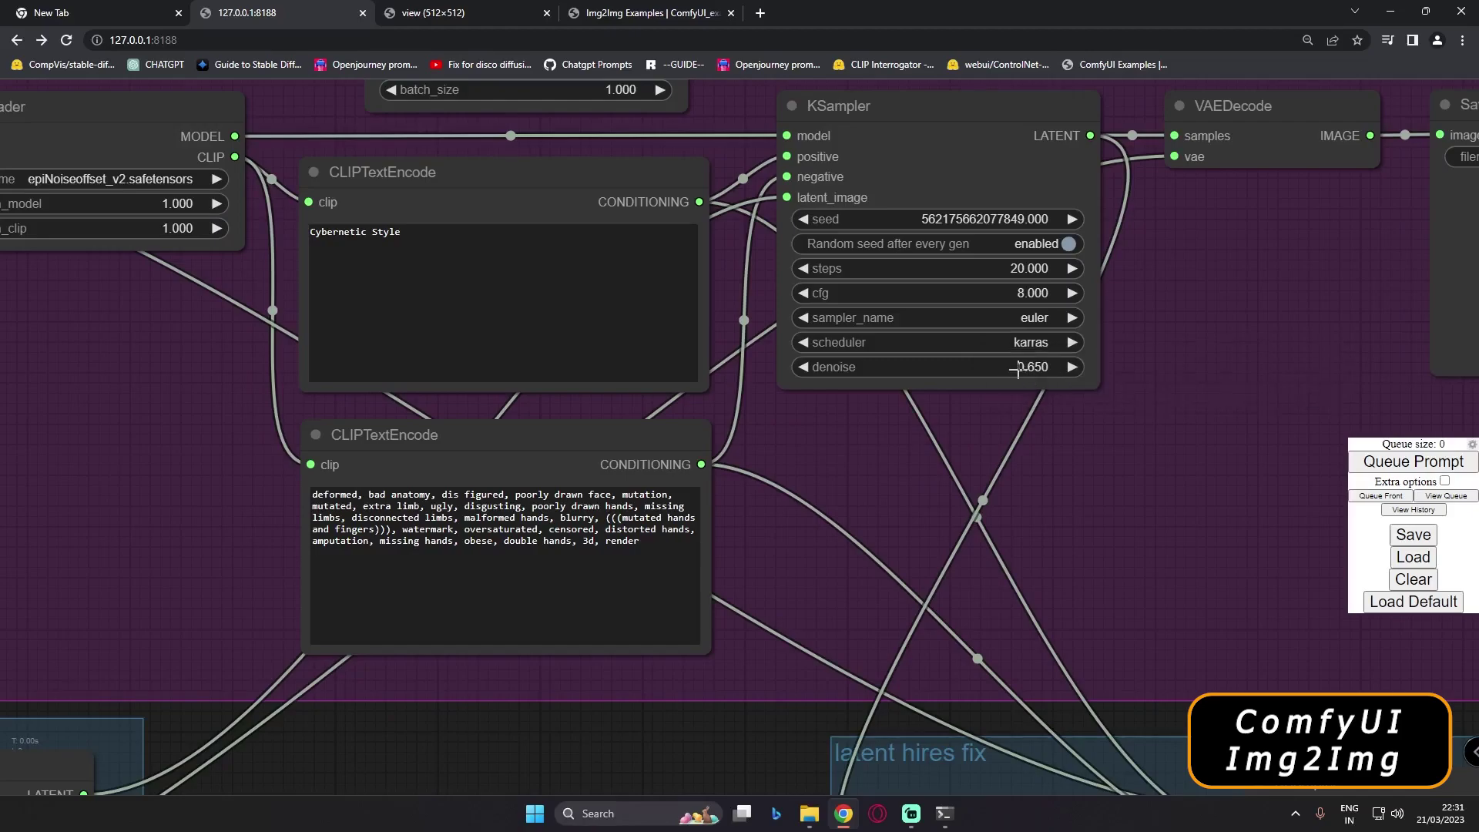
Set the sampler to euler_ancestral in both the Text2Img group's KSampler and the latent hires fix group's KSampler
{"action": "left_click", "coordinate": [1037, 318]}
{"action": "left_click", "coordinate": [1048, 301]}
{"action": "left_click_drag", "start_coordinate": [742, 755], "coordinate": [335, 367]}
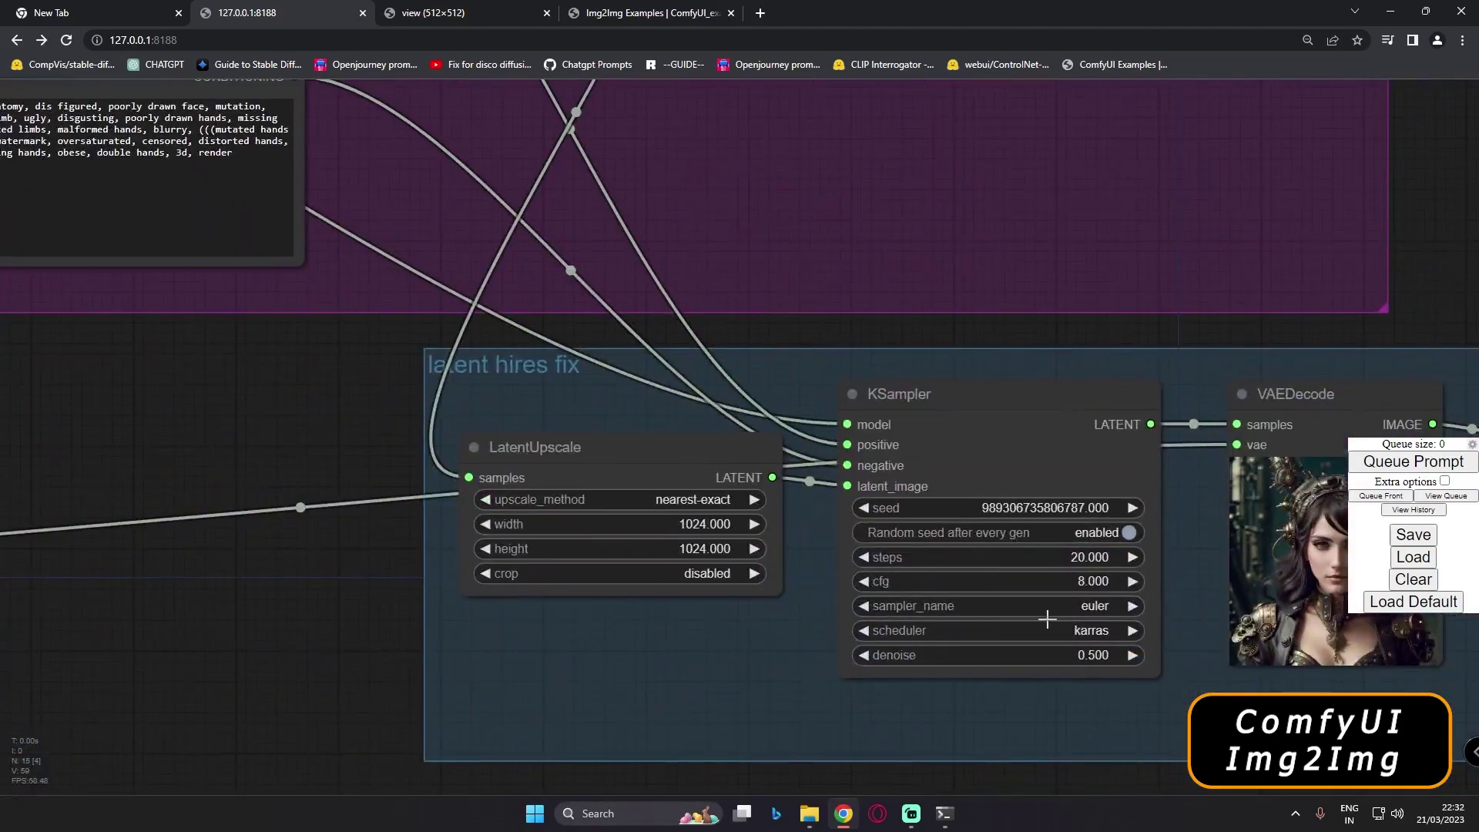
{"action": "left_click", "coordinate": [1102, 608]}
{"action": "left_click", "coordinate": [1129, 567]}
{"action": "scroll", "coordinate": [1176, 553], "scroll_direction": "down", "scroll_amount": 6}
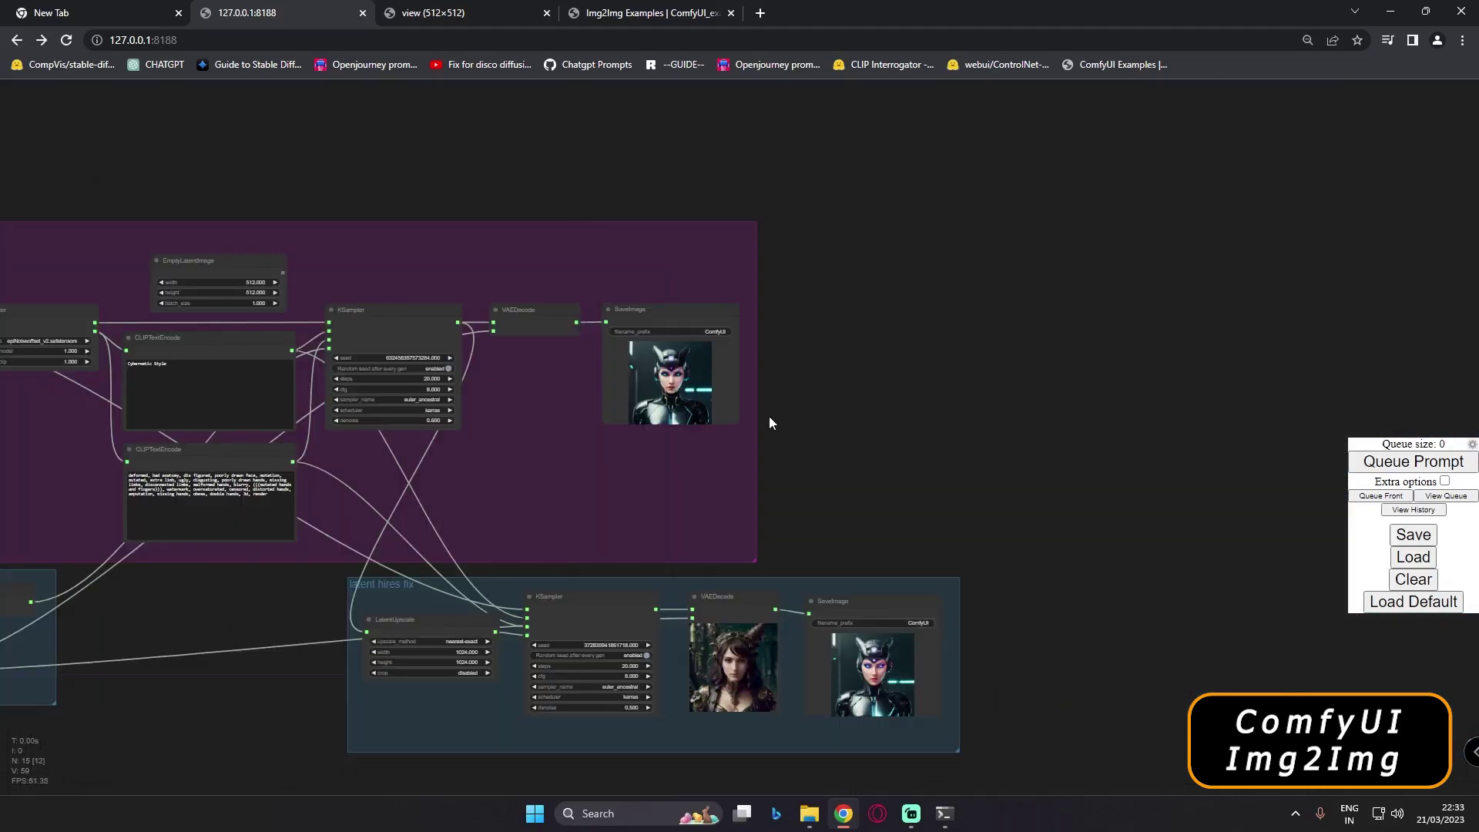
Examine the new image in the Text2Img group's SaveImage node and compare it with the source image open in its own view
{"action": "scroll", "coordinate": [769, 423], "scroll_direction": "up", "scroll_amount": 8}
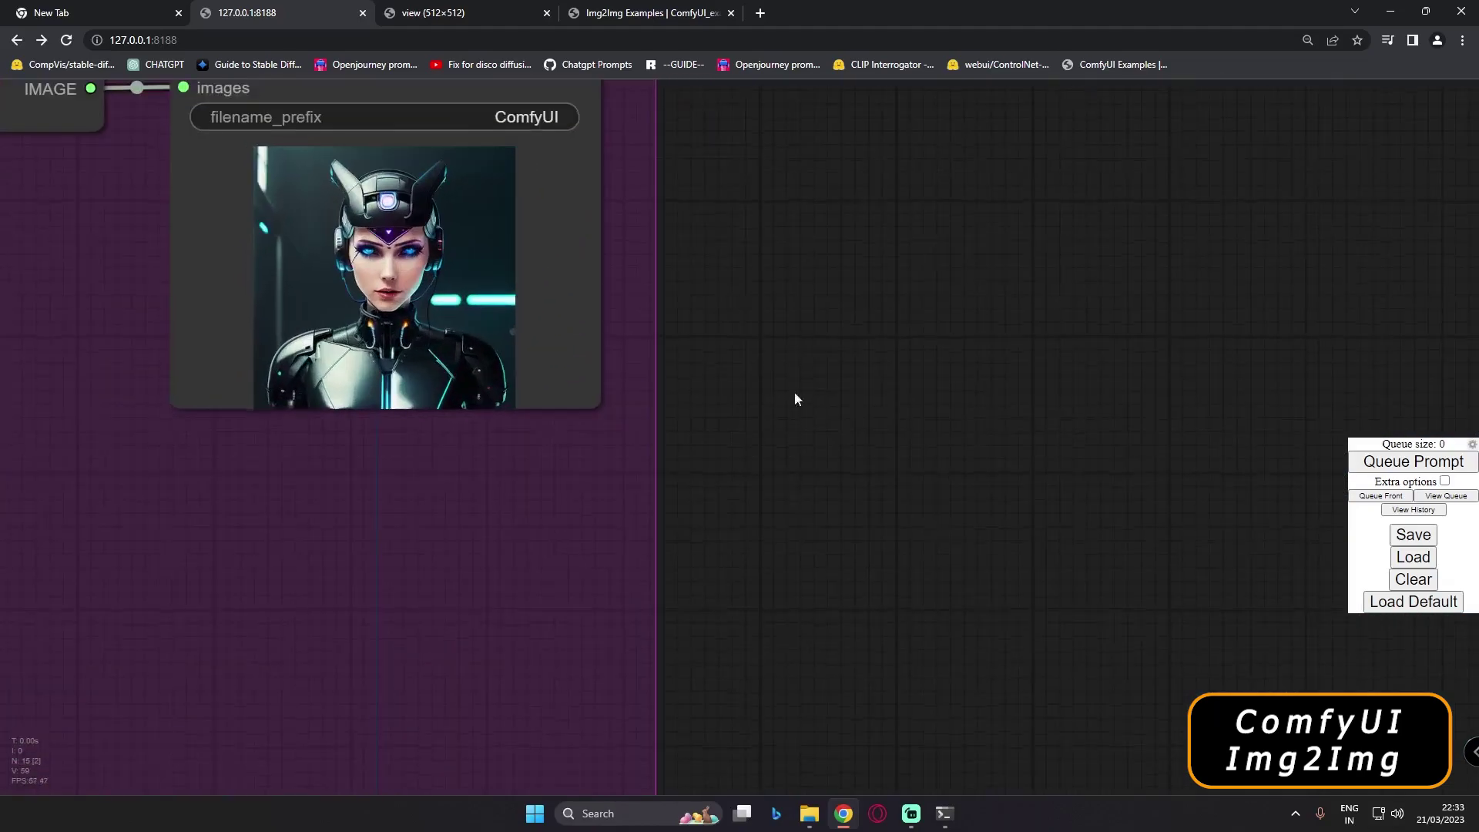
{"action": "scroll", "coordinate": [861, 434], "scroll_direction": "up", "scroll_amount": 2}
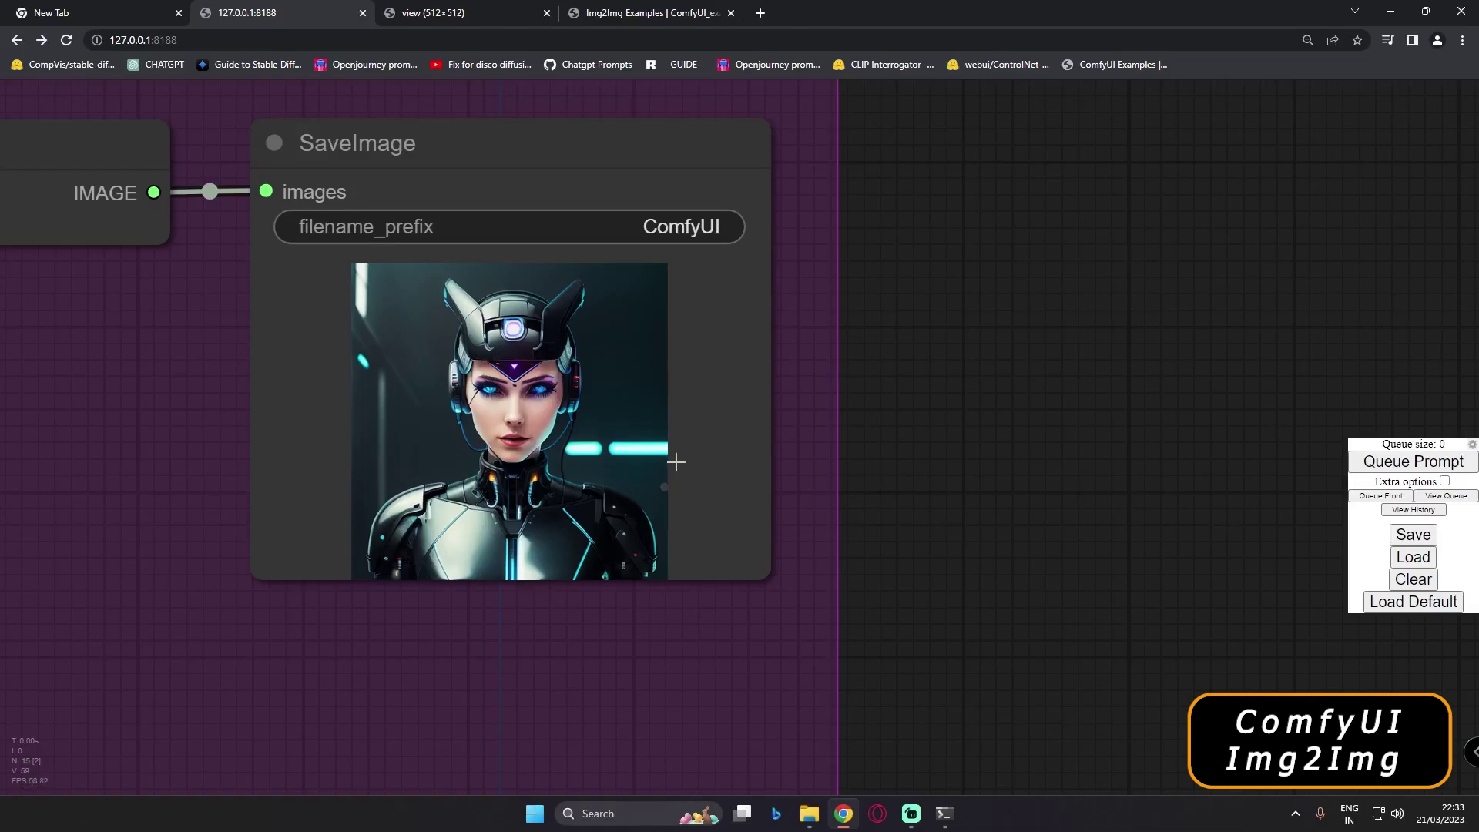
{"action": "left_click_drag", "start_coordinate": [1025, 573], "coordinate": [1100, 456]}
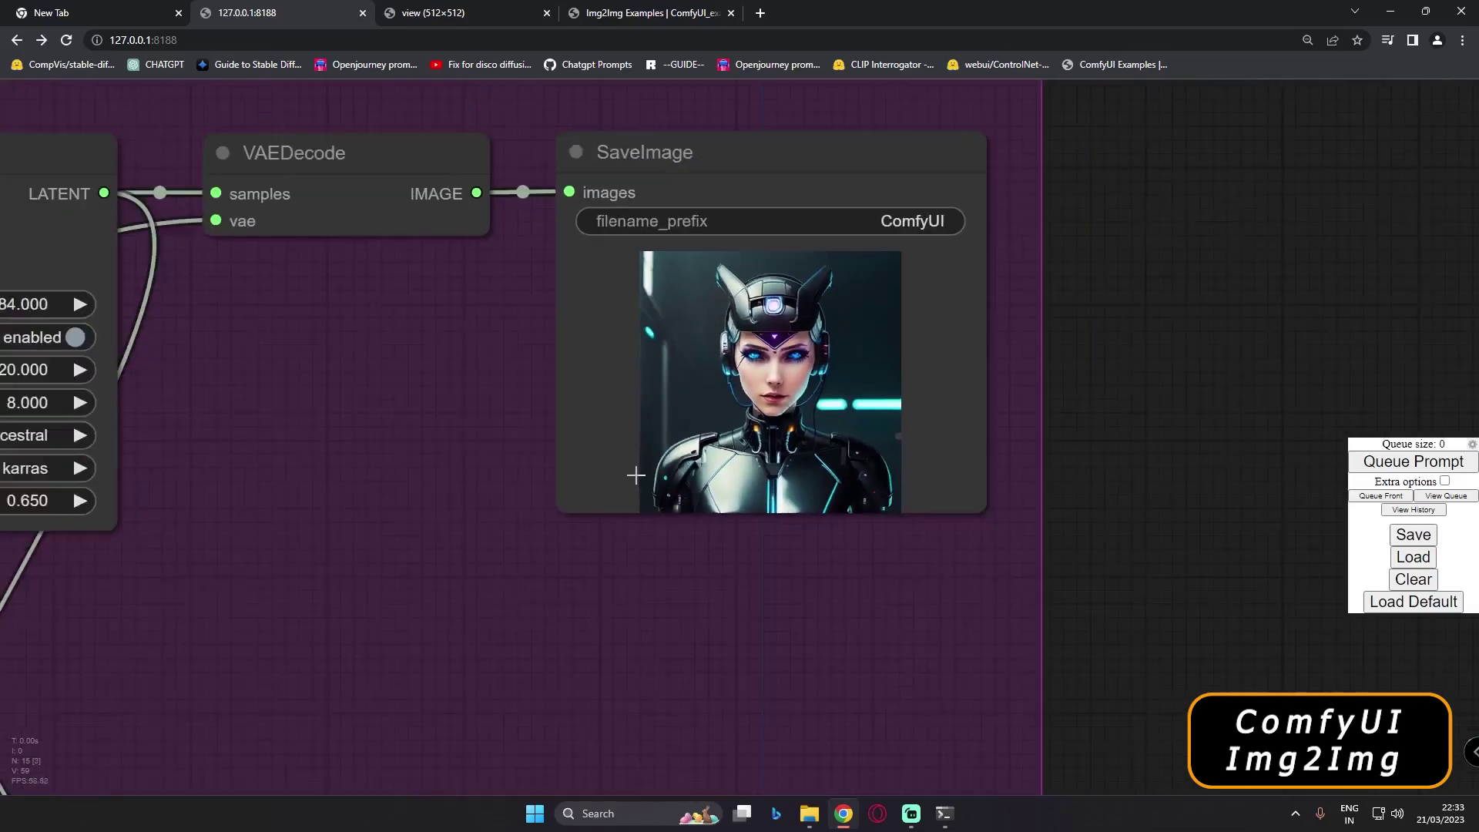
{"action": "left_click", "coordinate": [443, 9]}
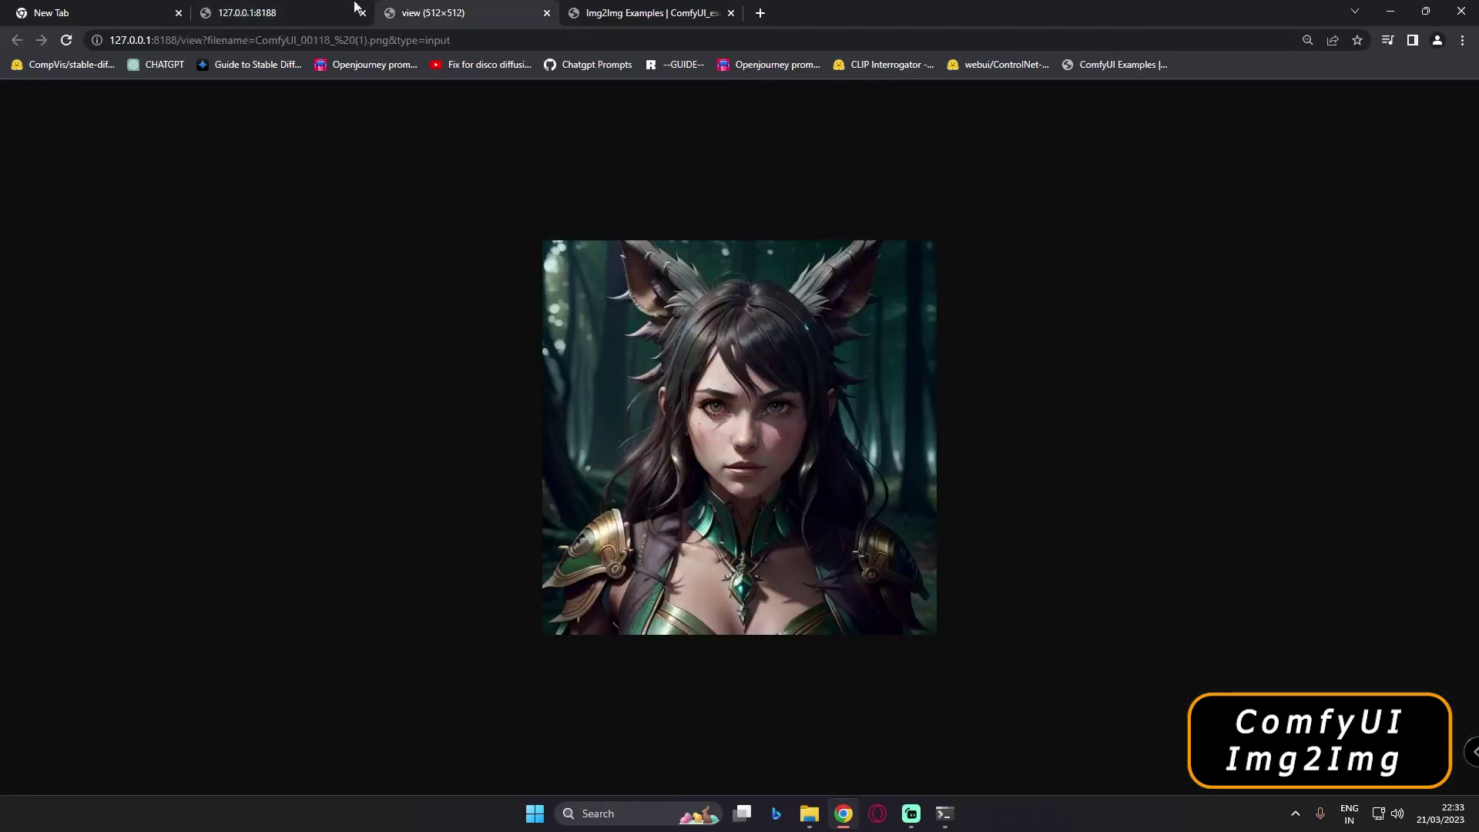
{"action": "left_click", "coordinate": [254, 12]}
Examine the new upscaled result in the latent hires fix group's SaveImage node up close
{"action": "left_click_drag", "start_coordinate": [1144, 530], "coordinate": [1011, 253]}
{"action": "scroll", "coordinate": [1011, 254], "scroll_direction": "up", "scroll_amount": 1}
{"action": "left_click_drag", "start_coordinate": [1181, 566], "coordinate": [678, 94]}
{"action": "scroll", "coordinate": [778, 599], "scroll_direction": "up", "scroll_amount": 1}
{"action": "scroll", "coordinate": [777, 600], "scroll_direction": "up", "scroll_amount": 3}
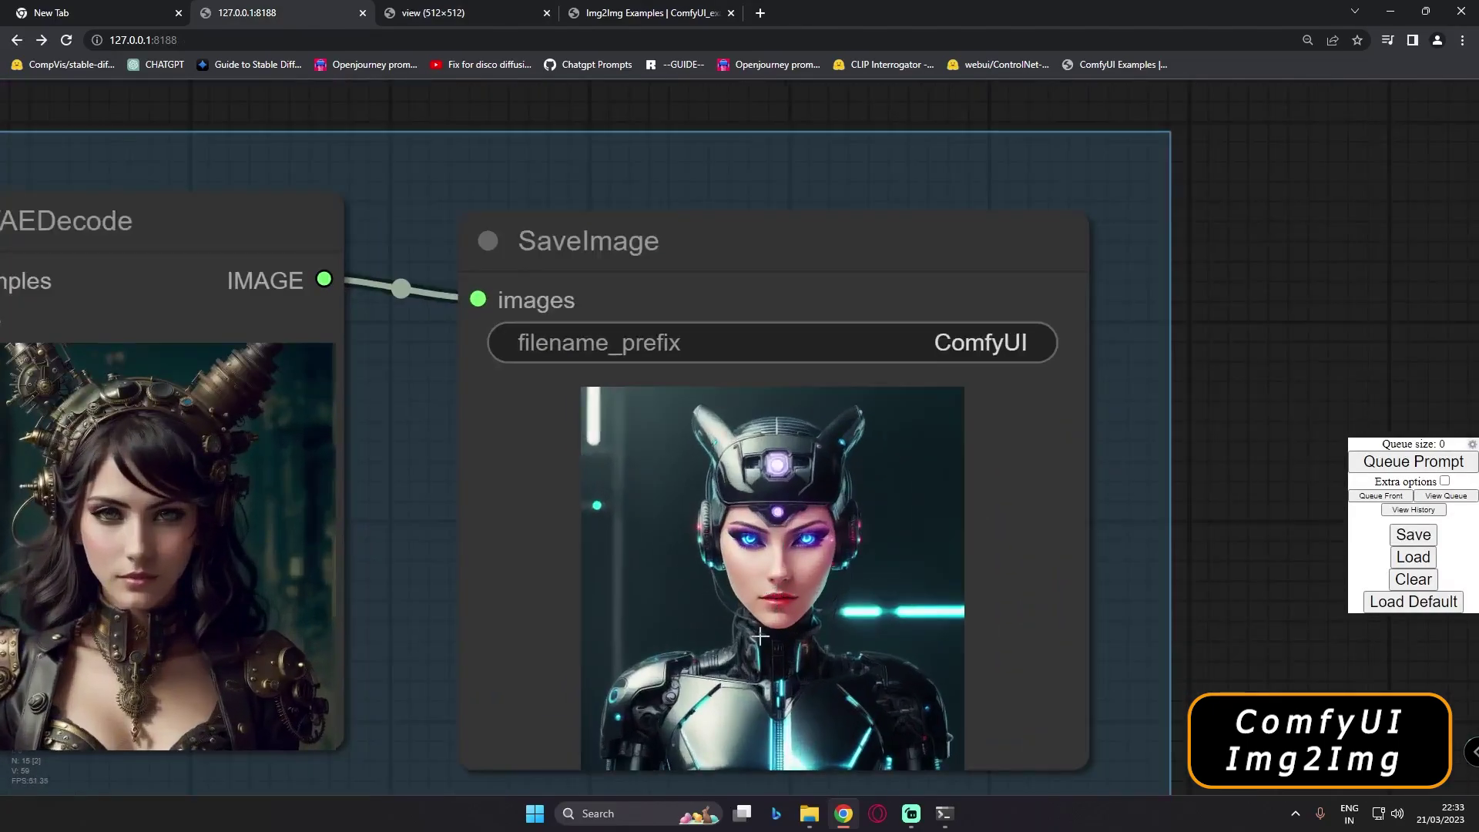
{"action": "scroll", "coordinate": [668, 386], "scroll_direction": "down", "scroll_amount": 3}
{"action": "scroll", "coordinate": [407, 202], "scroll_direction": "down", "scroll_amount": 5}
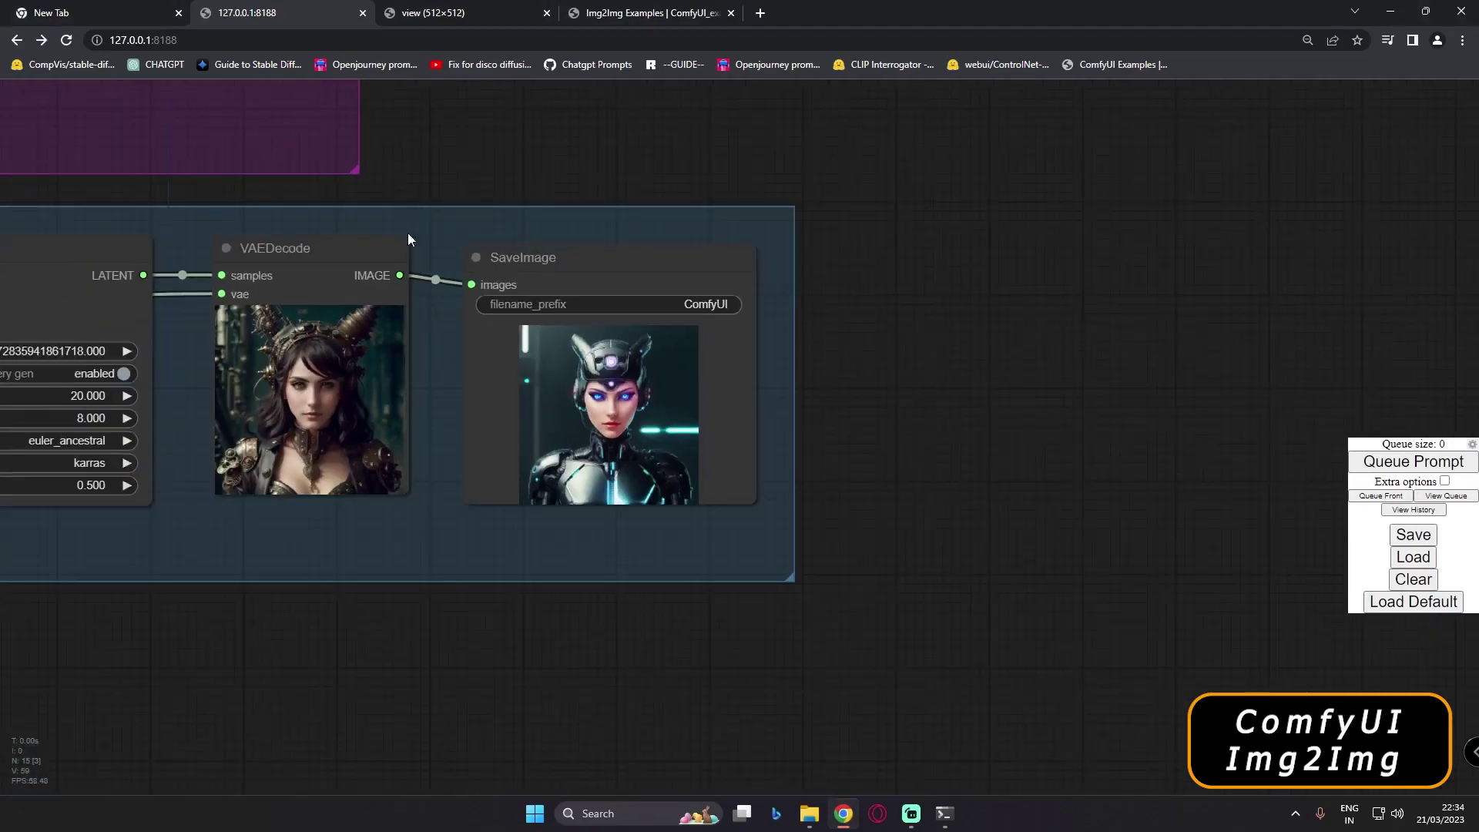
Set the denoise of the Text2Img group's KSampler to 0.45
{"action": "left_click_drag", "start_coordinate": [325, 657], "coordinate": [719, 765]}
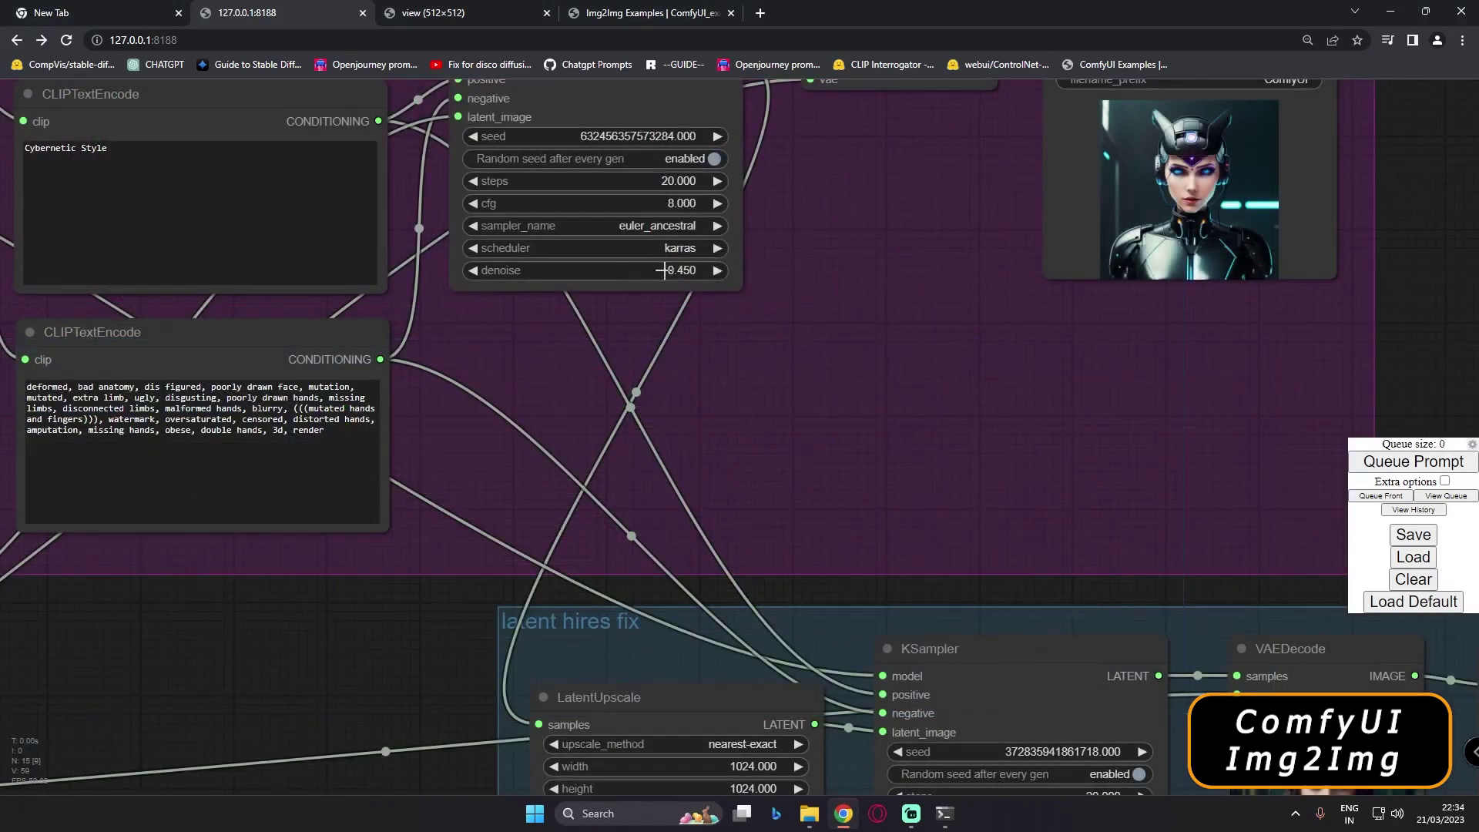
{"action": "scroll", "coordinate": [647, 300], "scroll_direction": "down", "scroll_amount": 4}
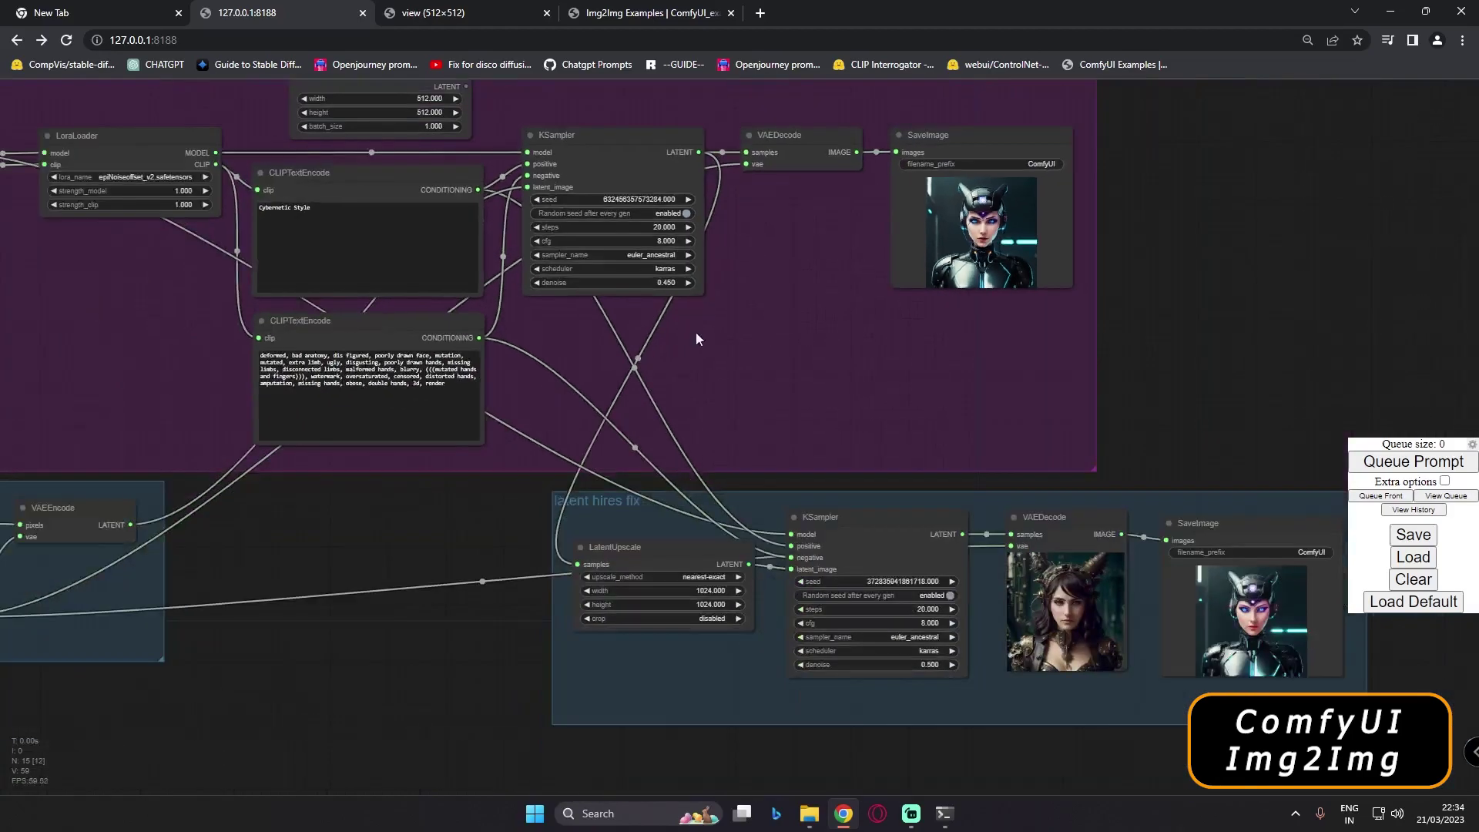
{"action": "scroll", "coordinate": [220, 247], "scroll_direction": "up", "scroll_amount": 10}
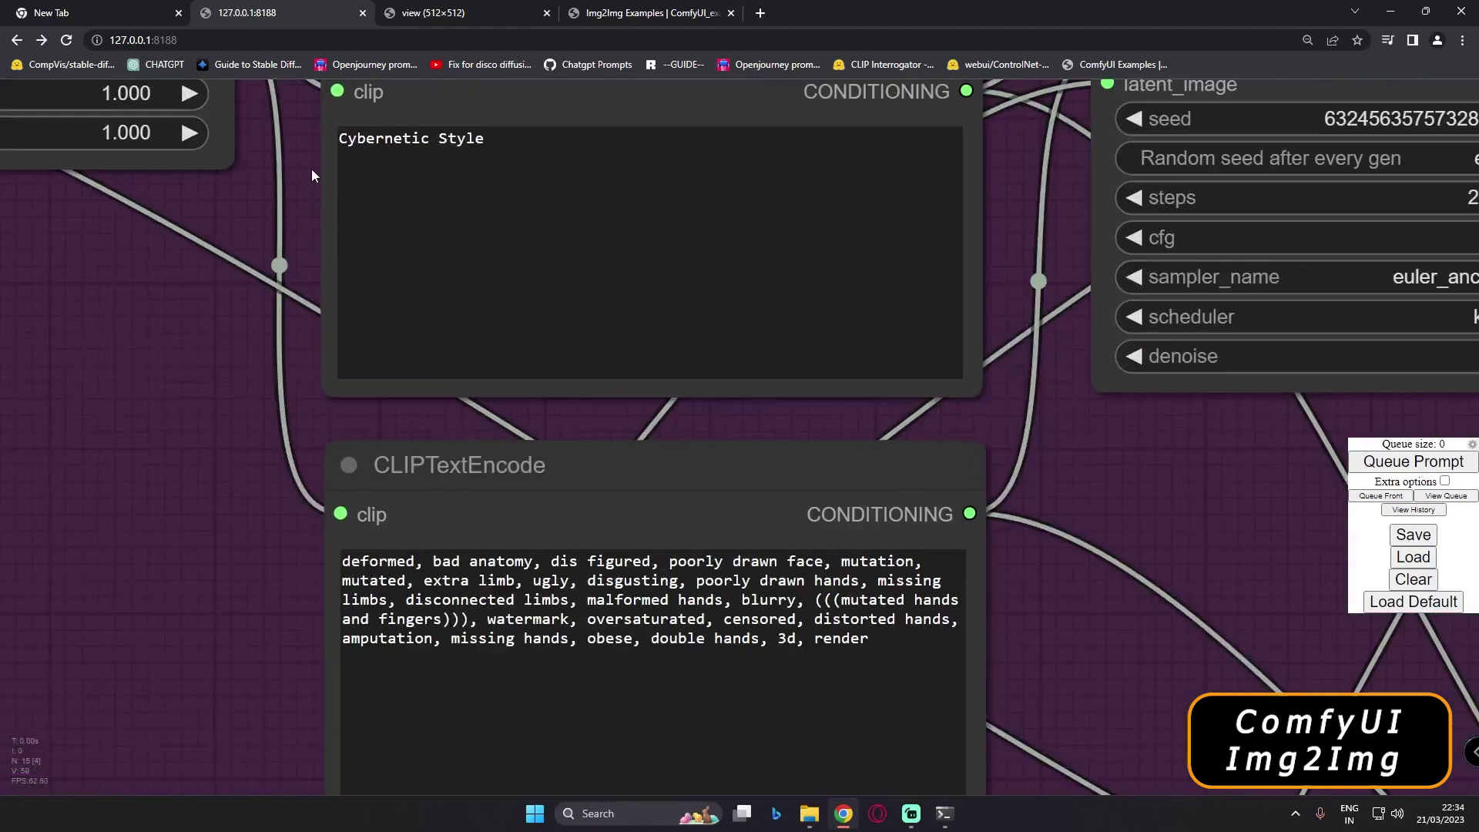
{"action": "left_click_drag", "start_coordinate": [193, 314], "coordinate": [196, 442]}
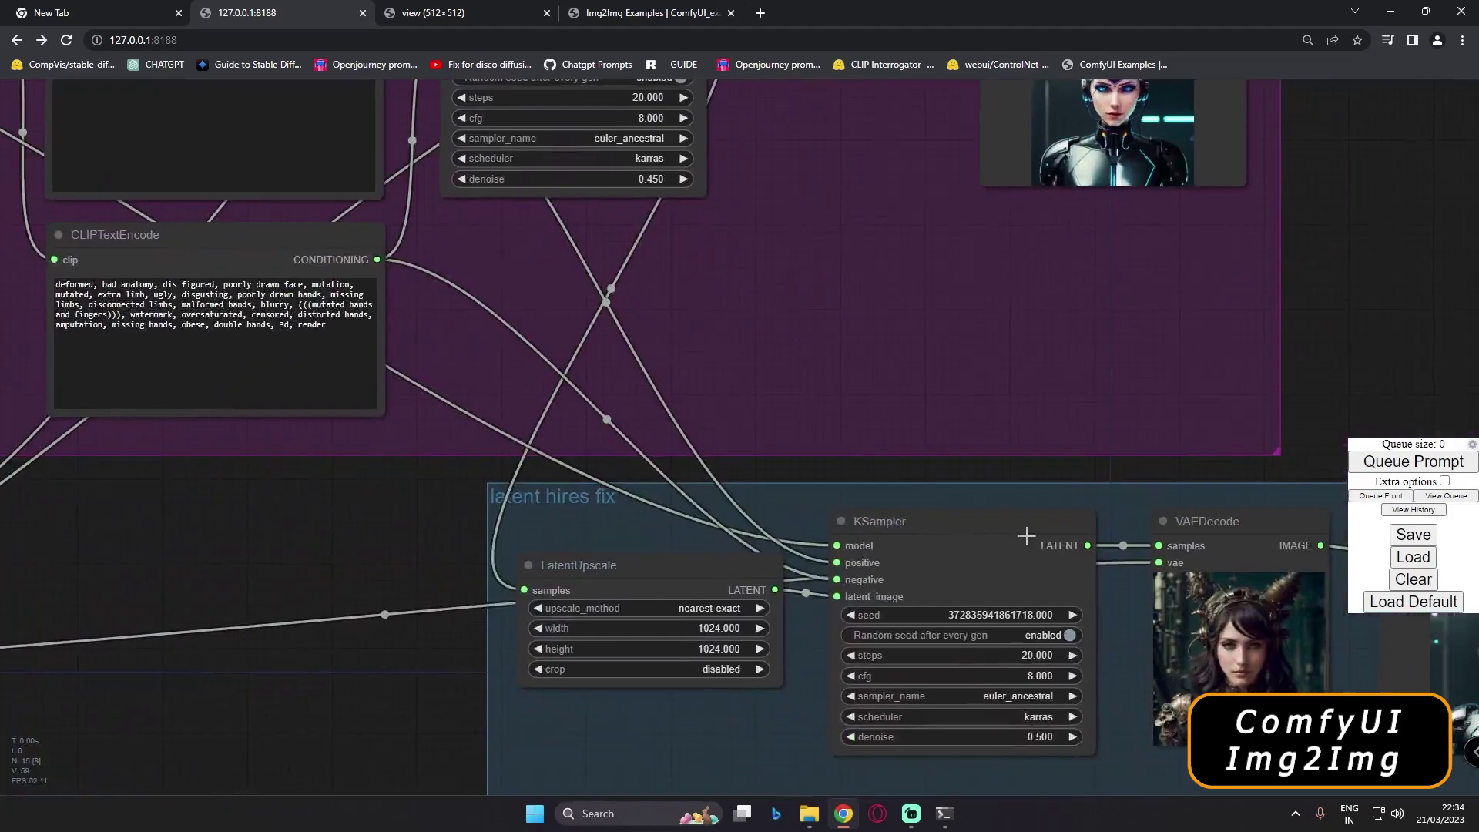
{"action": "scroll", "coordinate": [1079, 473], "scroll_direction": "down", "scroll_amount": 3}
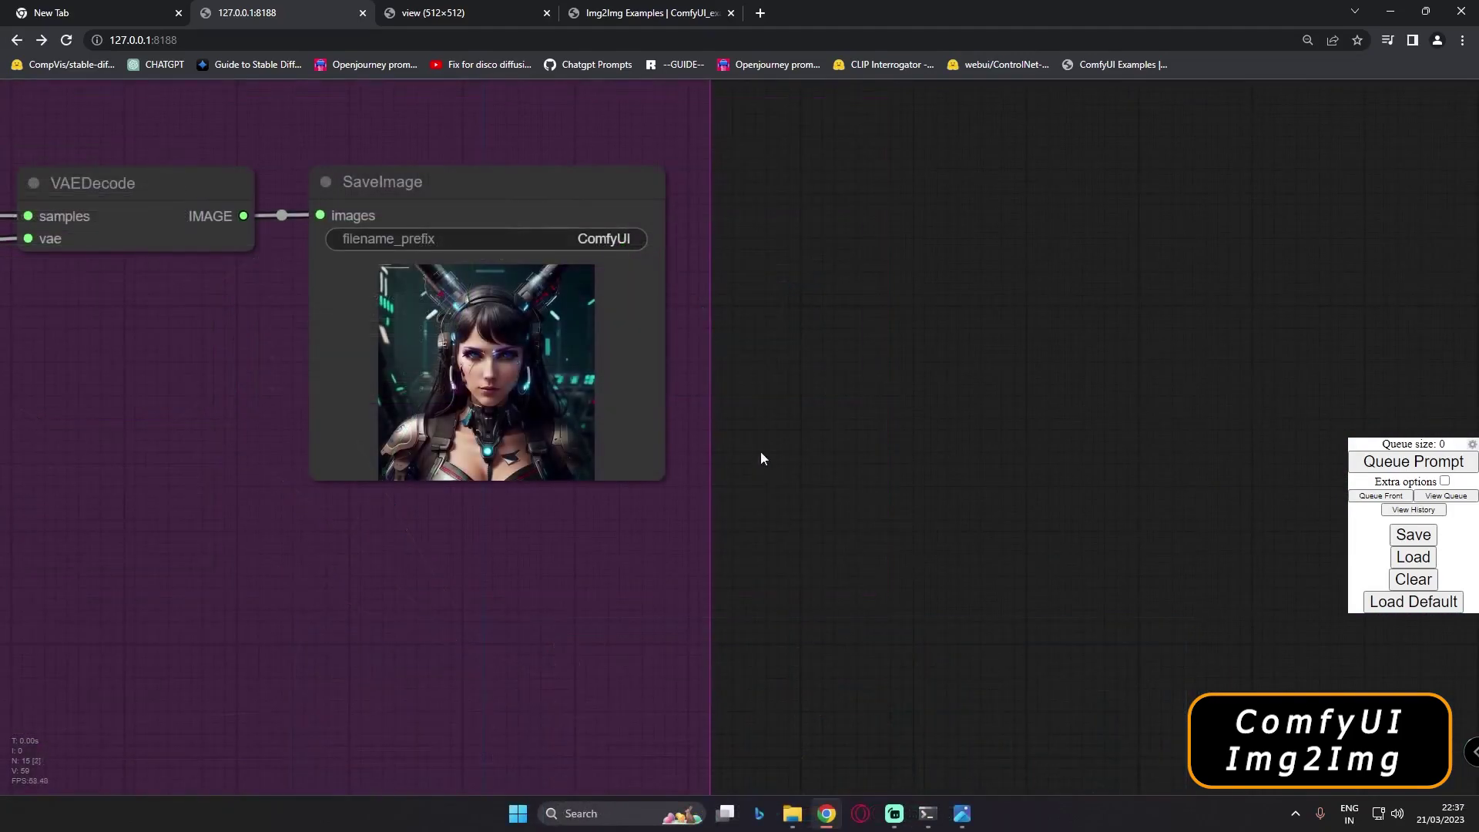
Examine the regenerated image in the Text2Img group's SaveImage node against the positive prompt and the KSampler's denoise value
{"action": "scroll", "coordinate": [771, 416], "scroll_direction": "up", "scroll_amount": 2}
{"action": "left_click_drag", "start_coordinate": [785, 392], "coordinate": [923, 472]}
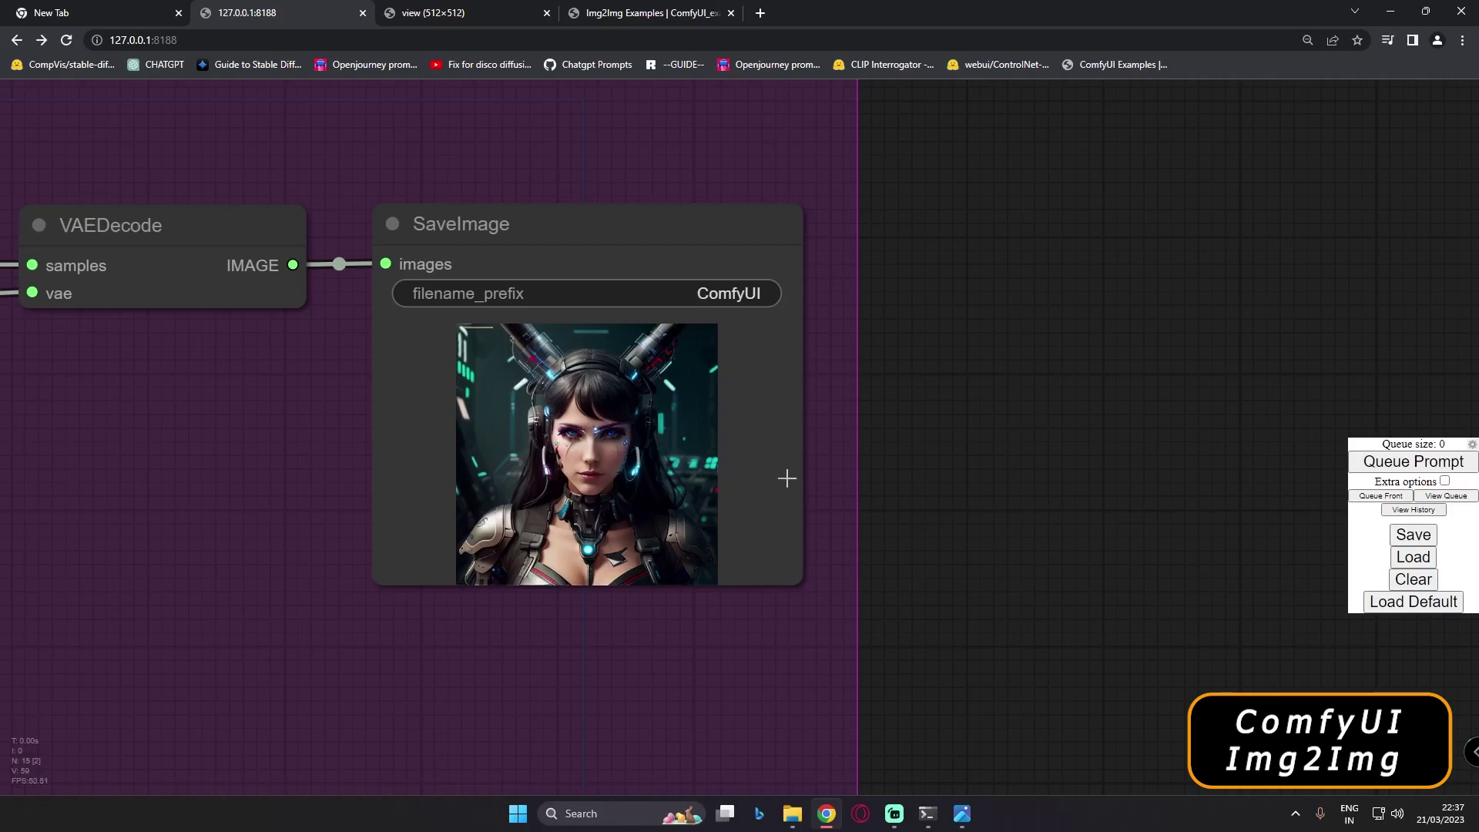
{"action": "scroll", "coordinate": [958, 538], "scroll_direction": "down", "scroll_amount": 6}
{"action": "scroll", "coordinate": [958, 538], "scroll_direction": "down", "scroll_amount": 7}
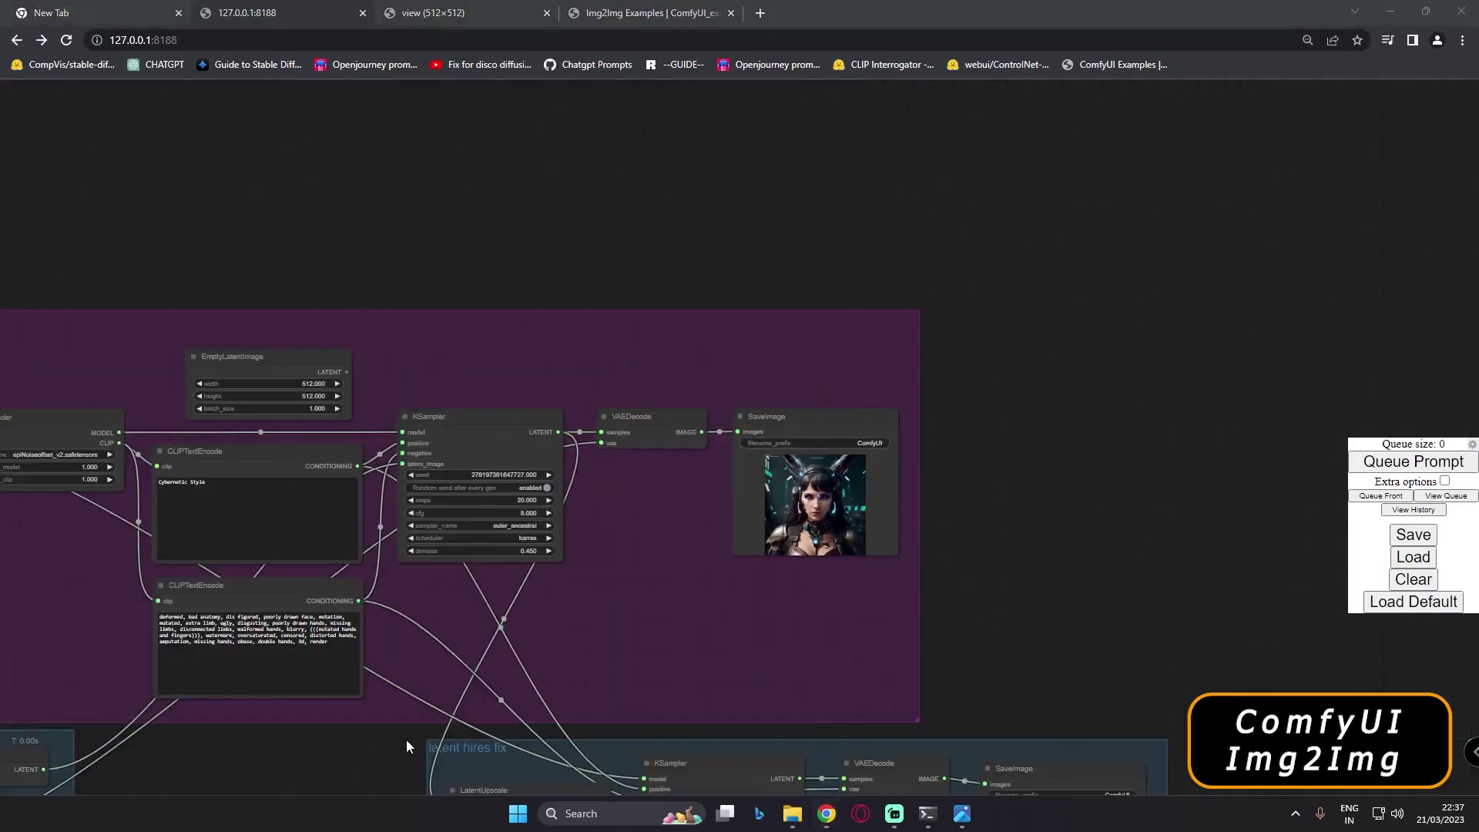
{"action": "scroll", "coordinate": [173, 496], "scroll_direction": "up", "scroll_amount": 14}
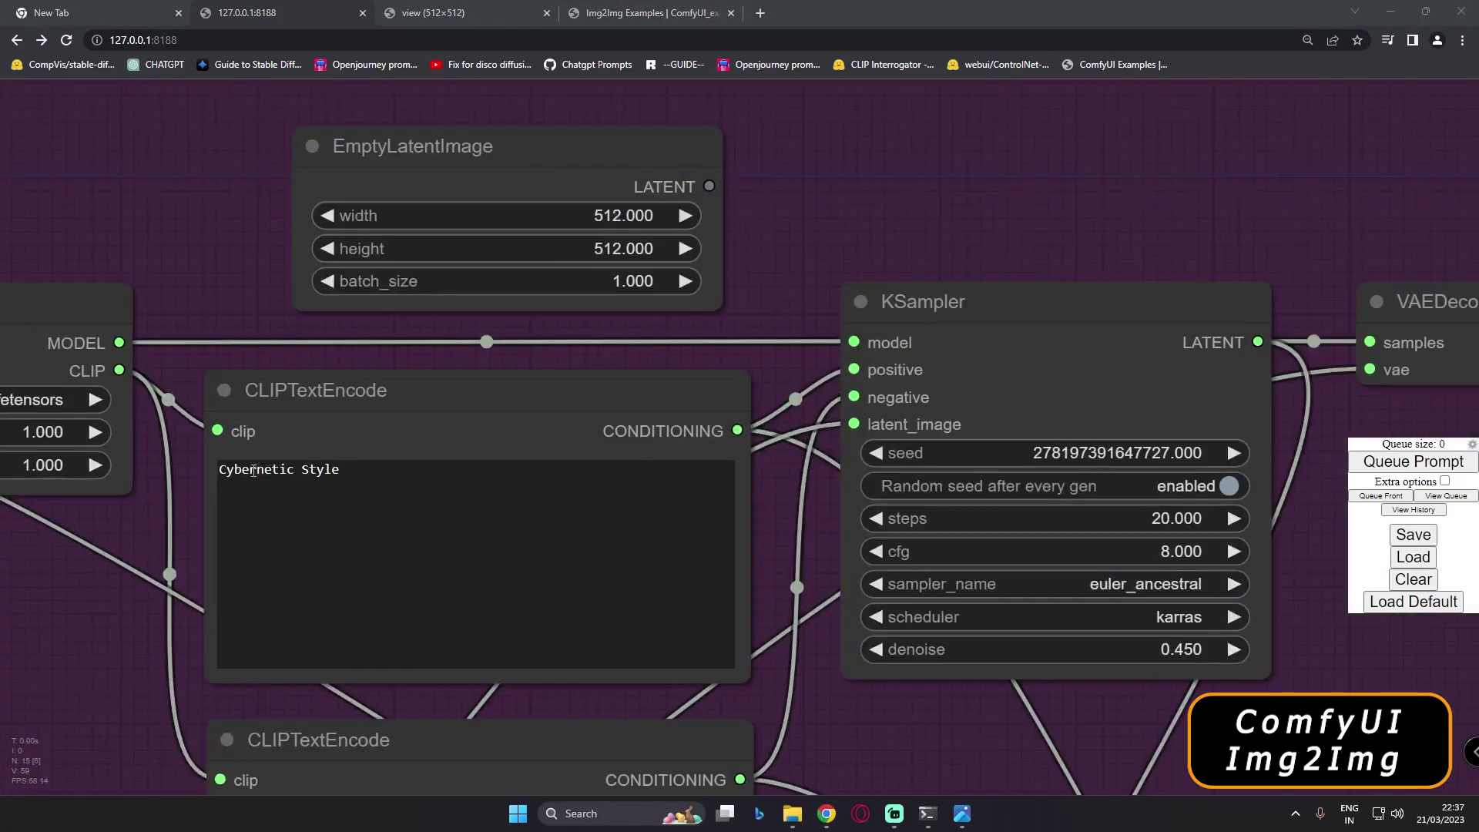
{"action": "scroll", "coordinate": [1017, 617], "scroll_direction": "down", "scroll_amount": 3}
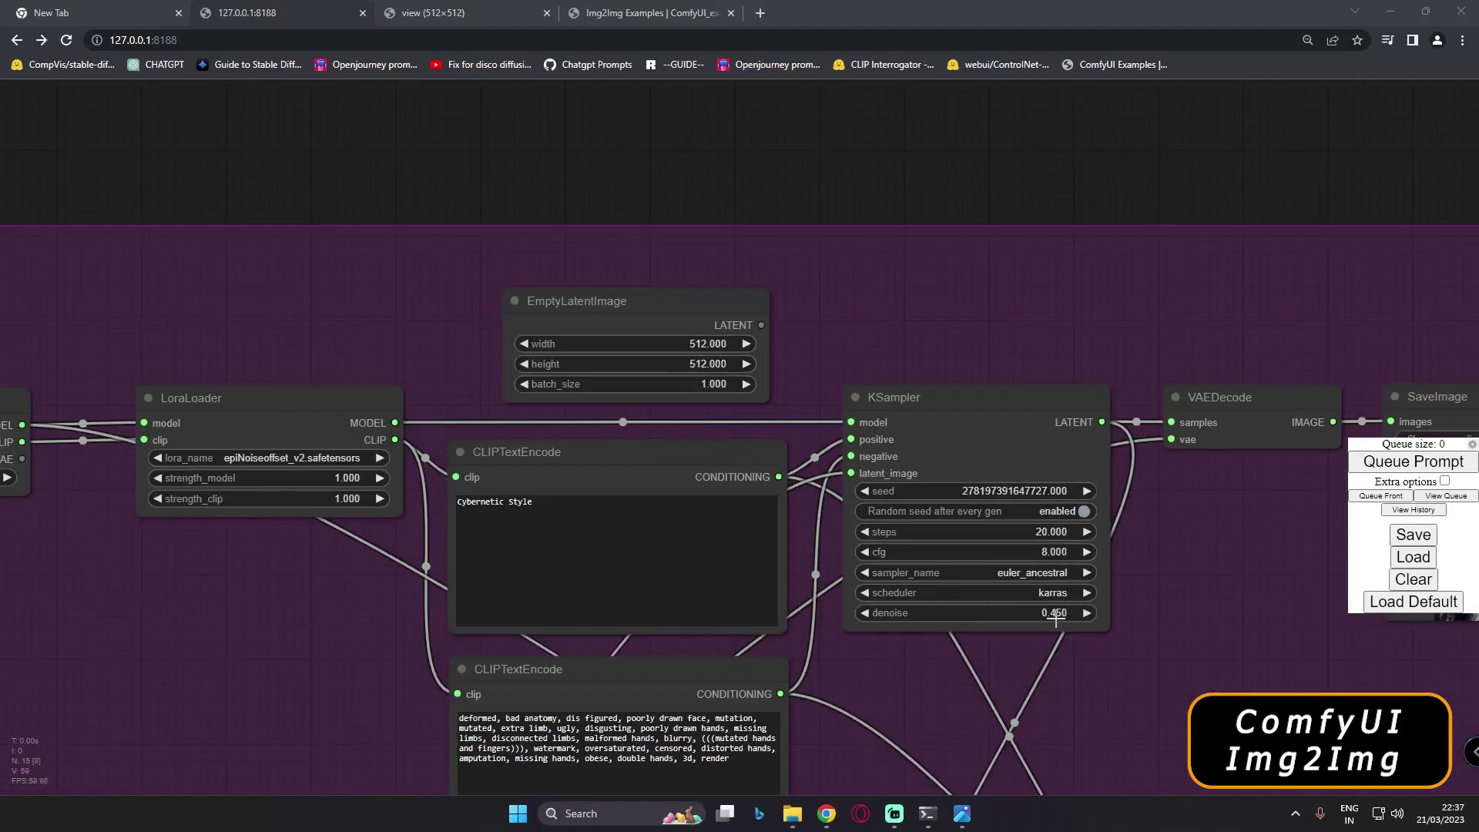
{"action": "scroll", "coordinate": [1059, 613], "scroll_direction": "up", "scroll_amount": 6}
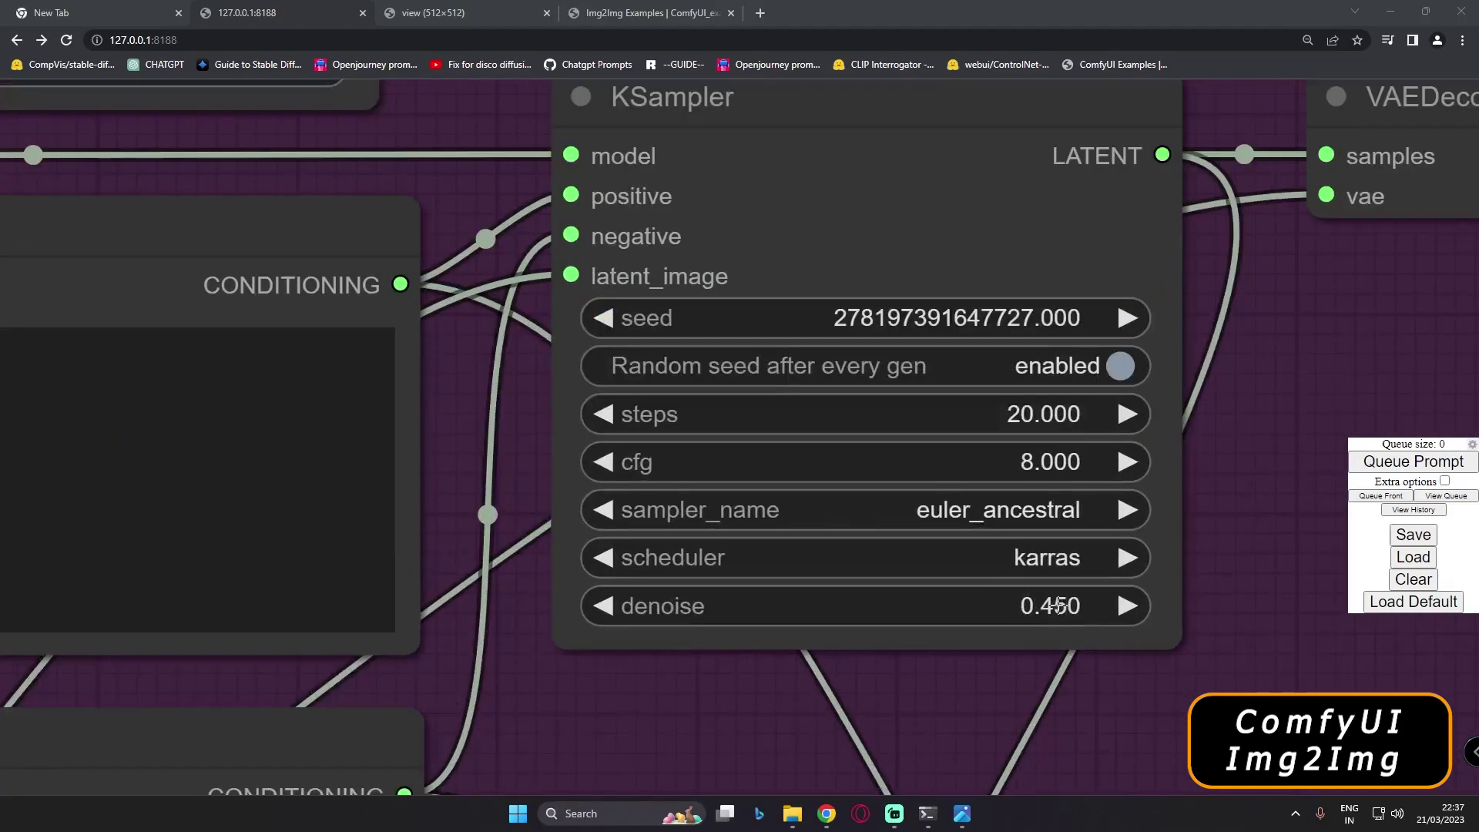
{"action": "scroll", "coordinate": [1055, 602], "scroll_direction": "down", "scroll_amount": 6}
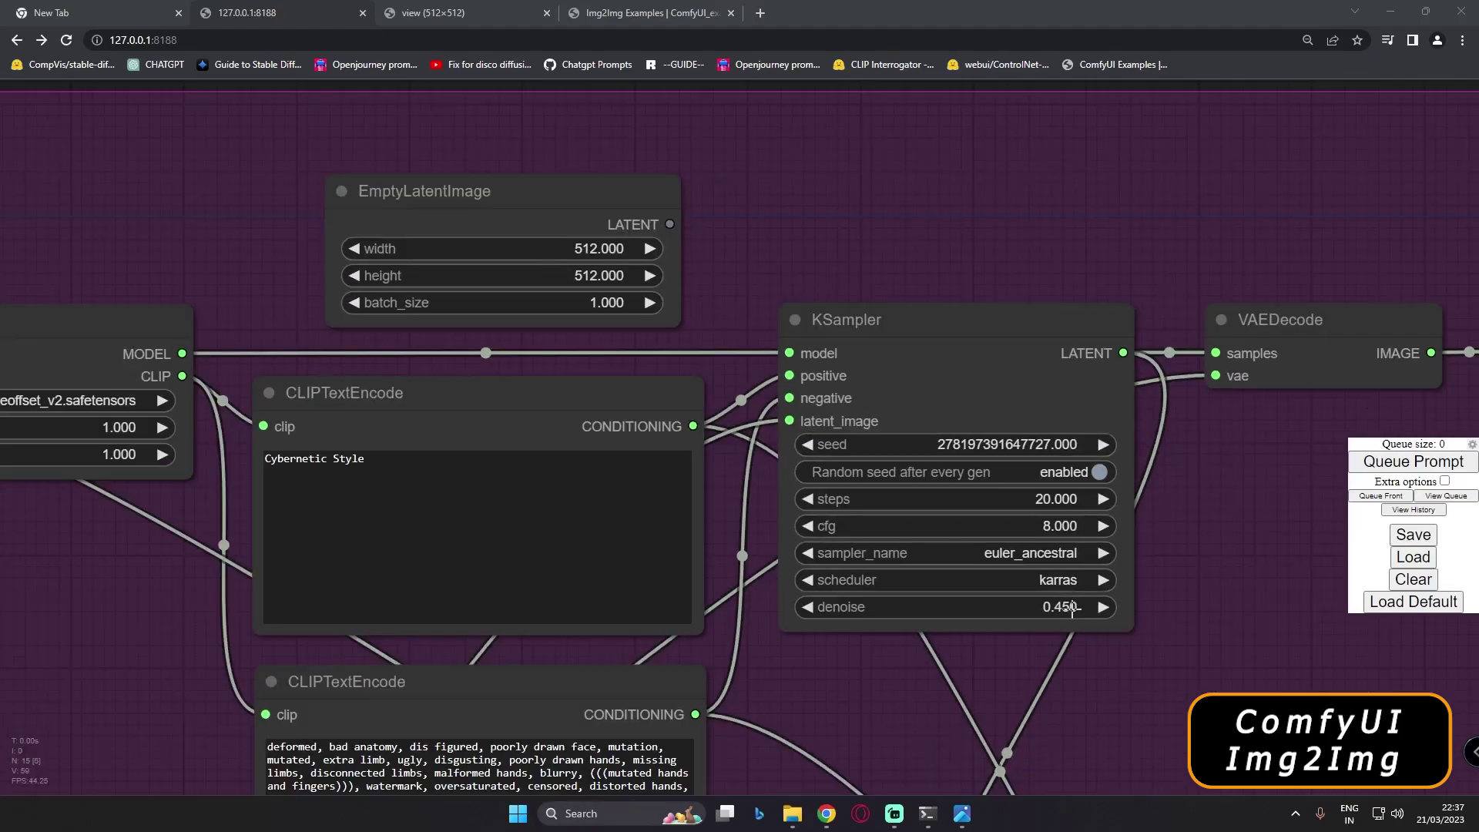
{"action": "left_click_drag", "start_coordinate": [1265, 330], "coordinate": [693, 321]}
{"action": "scroll", "coordinate": [716, 416], "scroll_direction": "up", "scroll_amount": 10}
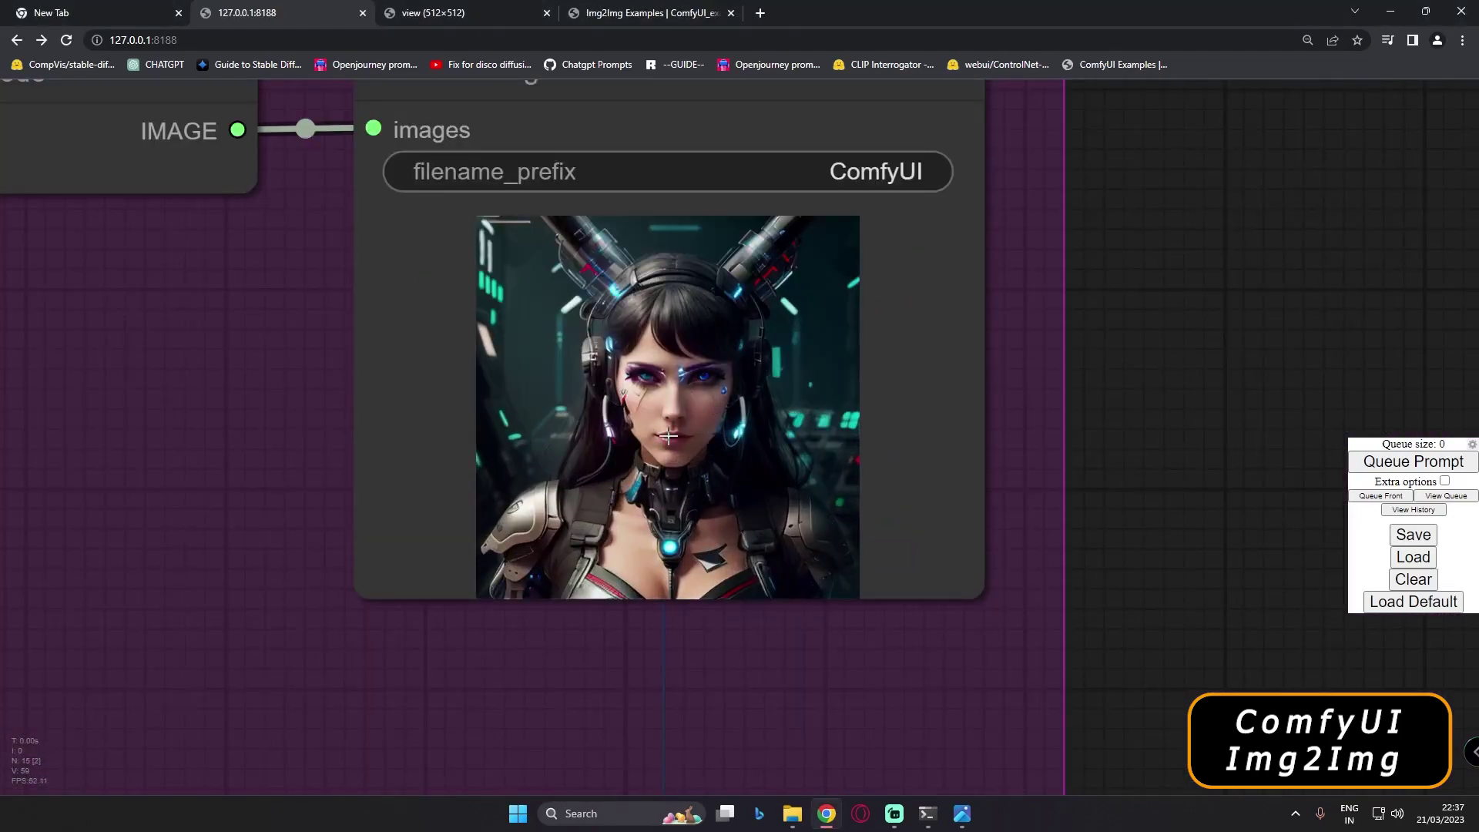
{"action": "scroll", "coordinate": [1069, 568], "scroll_direction": "down", "scroll_amount": 4}
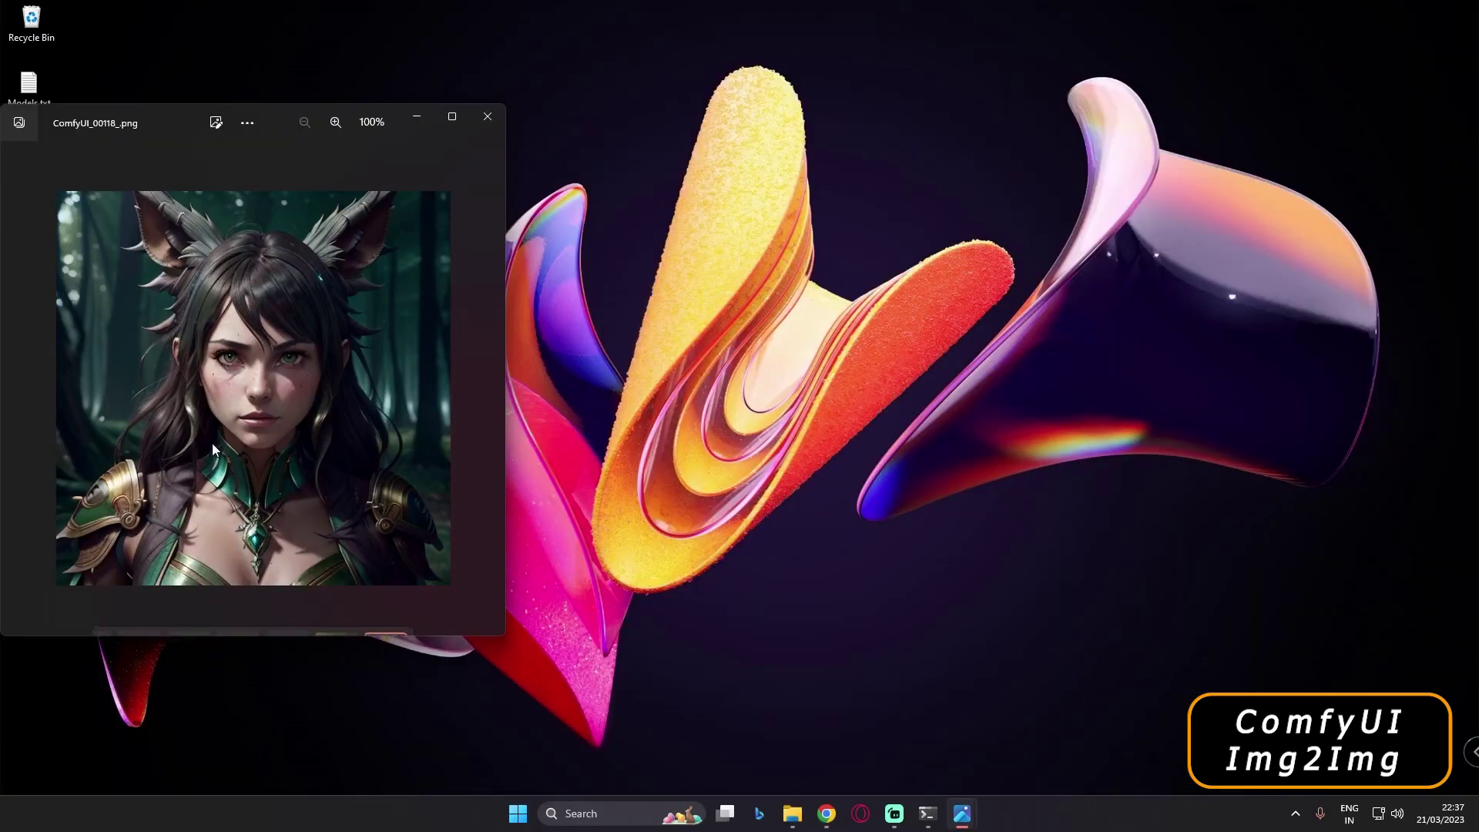
Switch to the Photos windows and compare source image ComfyUI_00118_.png with the generated ComfyUI_00174_ image and the remaining open image
{"action": "mouse_move", "coordinate": [962, 814]}
{"action": "left_click", "coordinate": [961, 743]}
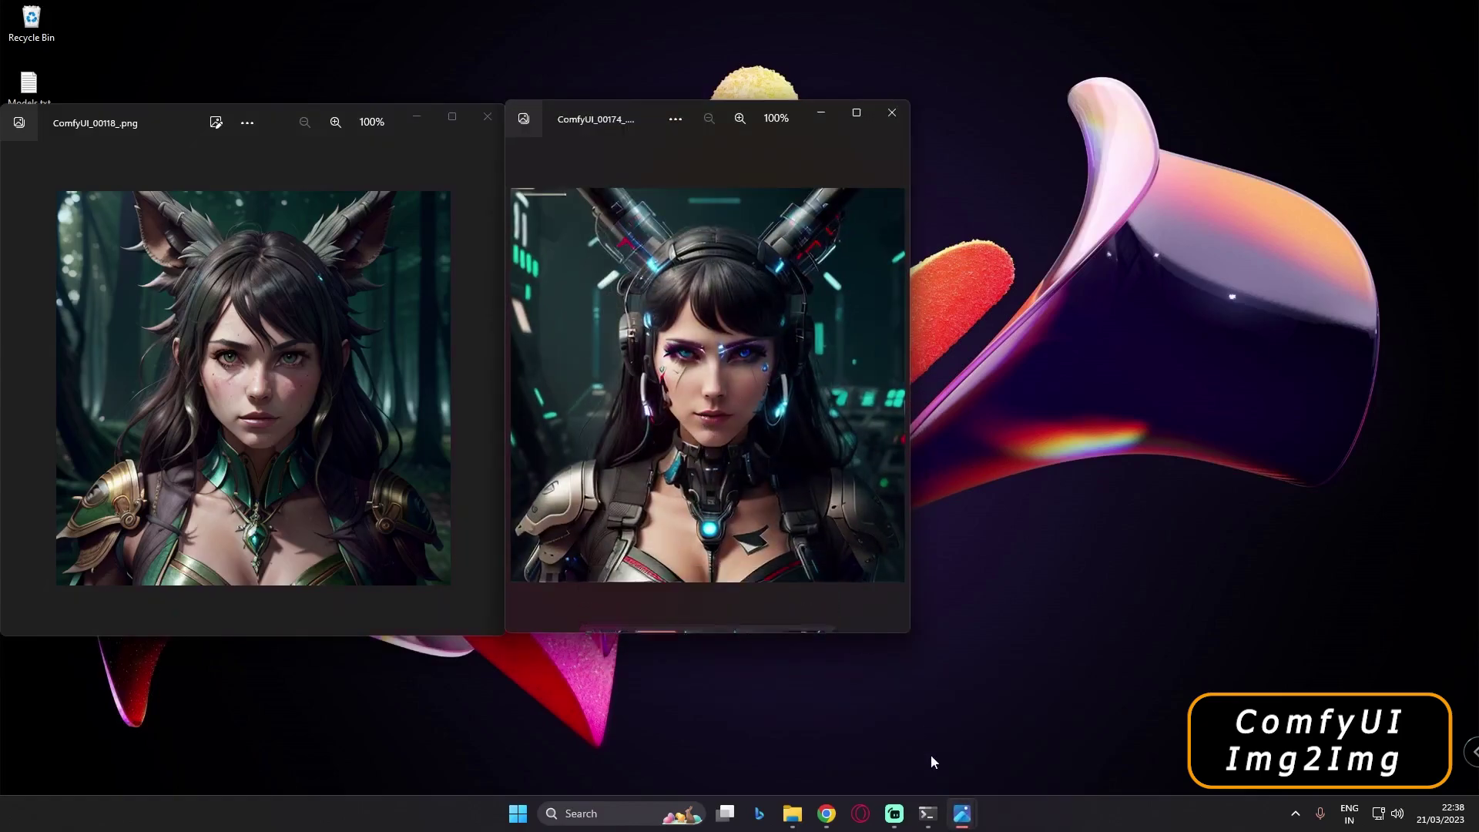
{"action": "mouse_move", "coordinate": [963, 814]}
{"action": "left_click", "coordinate": [1047, 744]}
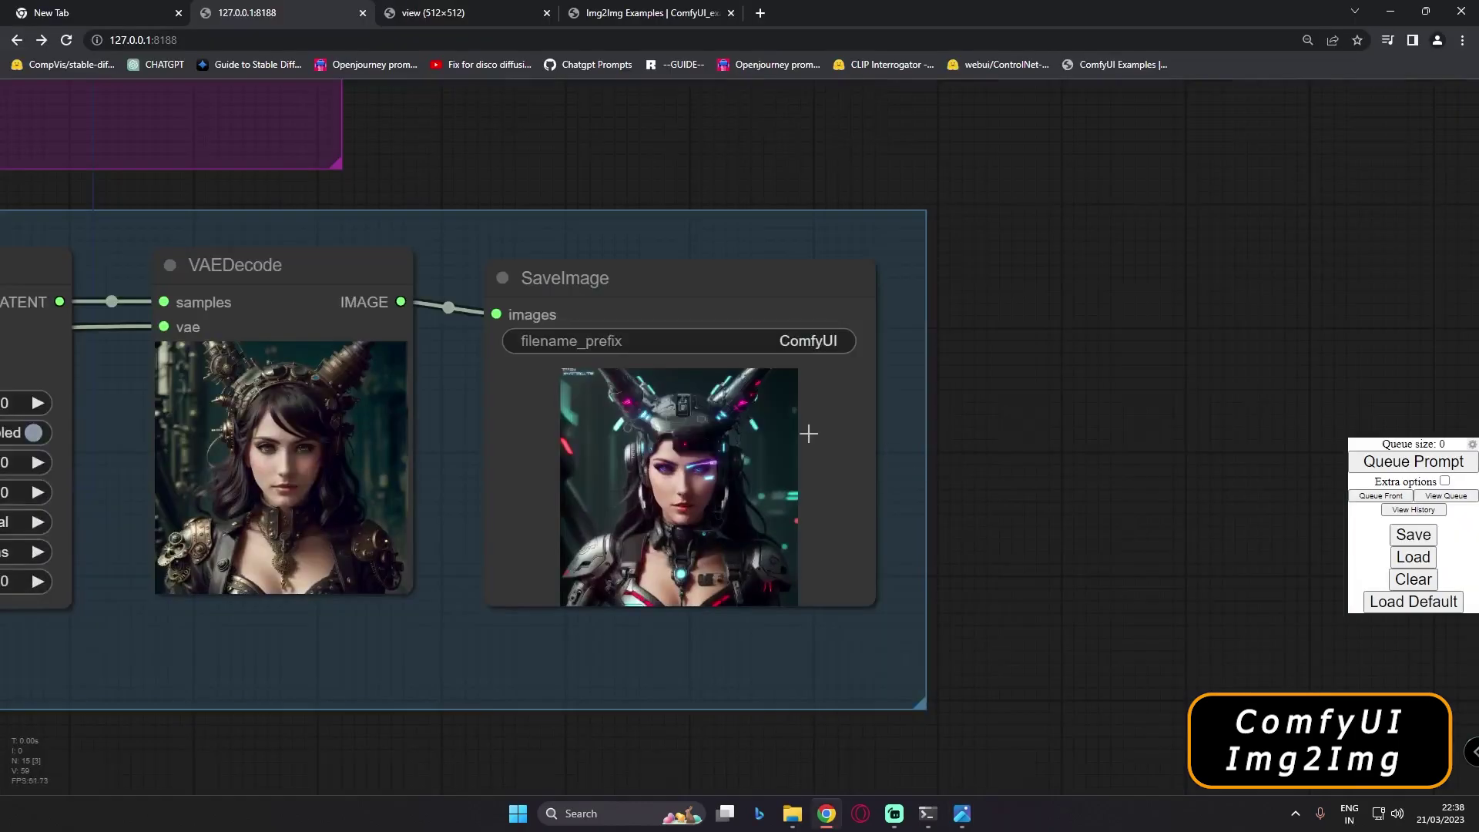
Save the workflow as a JSON file named img2img Latent Hires fix in the PNG folder on drive F
{"action": "scroll", "coordinate": [552, 542], "scroll_direction": "down", "scroll_amount": 10}
{"action": "left_click_drag", "start_coordinate": [336, 696], "coordinate": [855, 733]}
{"action": "left_click_drag", "start_coordinate": [274, 705], "coordinate": [384, 774]}
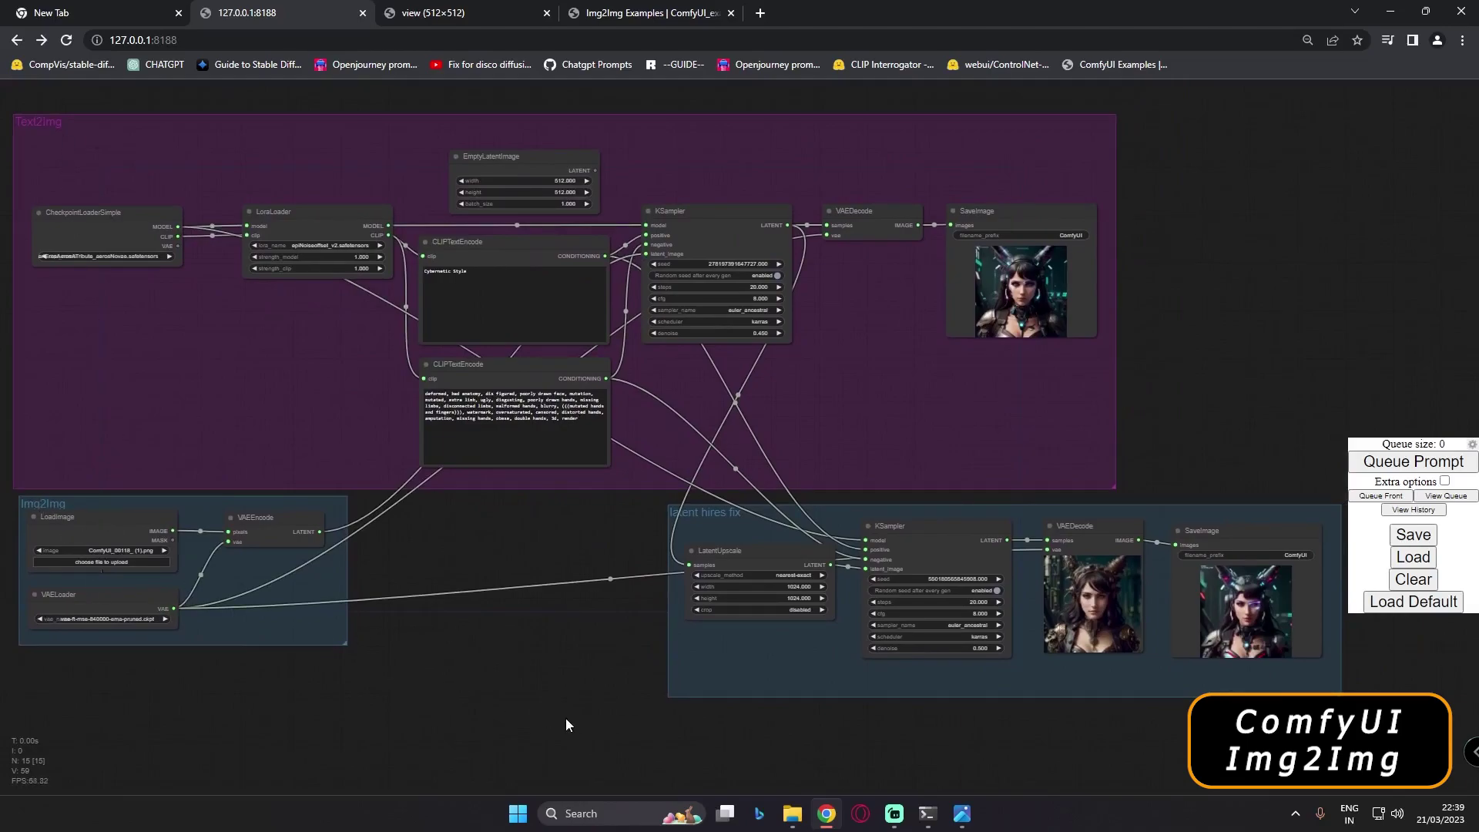
{"action": "left_click_drag", "start_coordinate": [612, 682], "coordinate": [420, 647]}
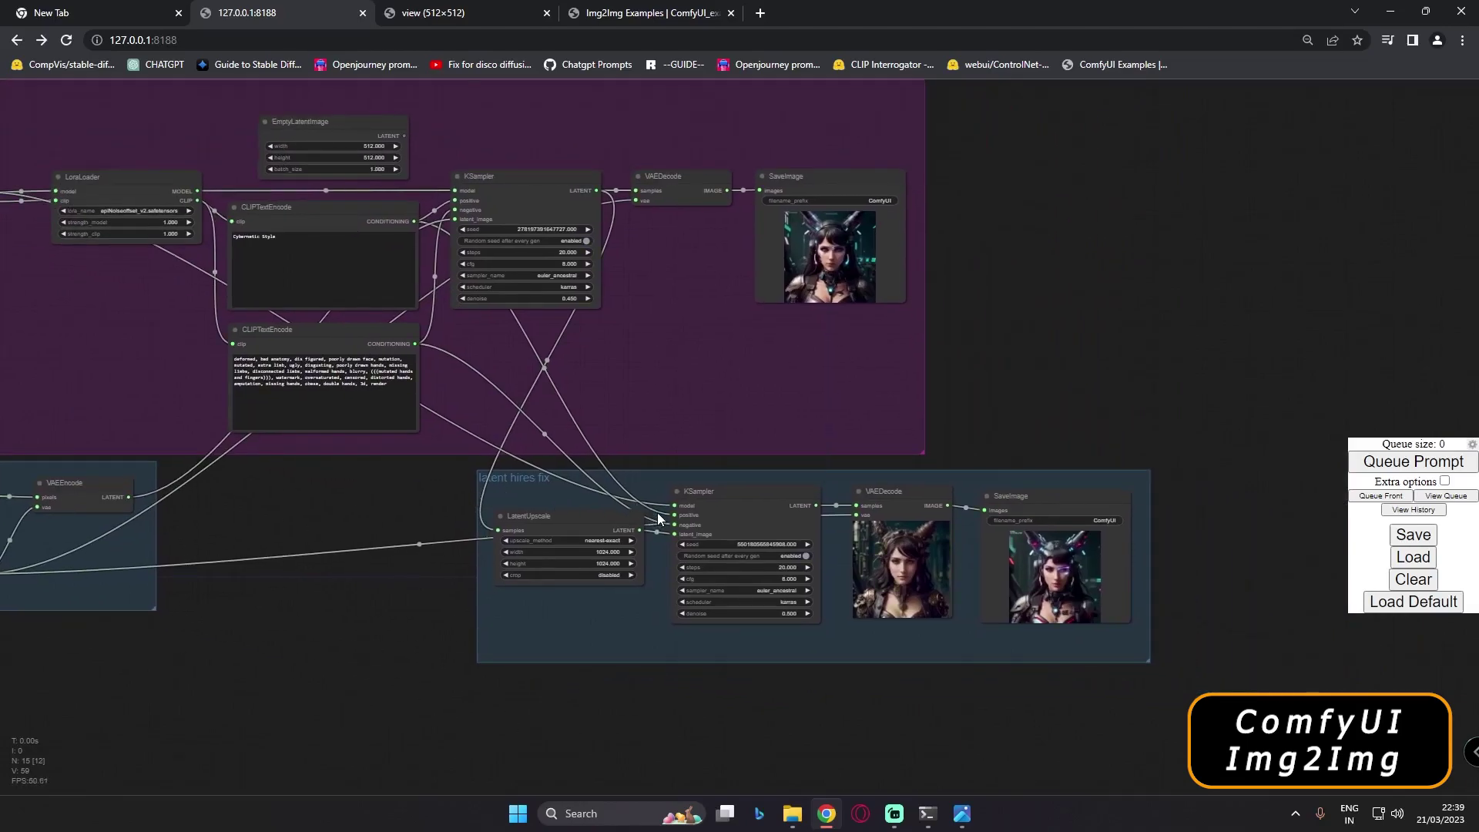
{"action": "left_click", "coordinate": [1416, 536]}
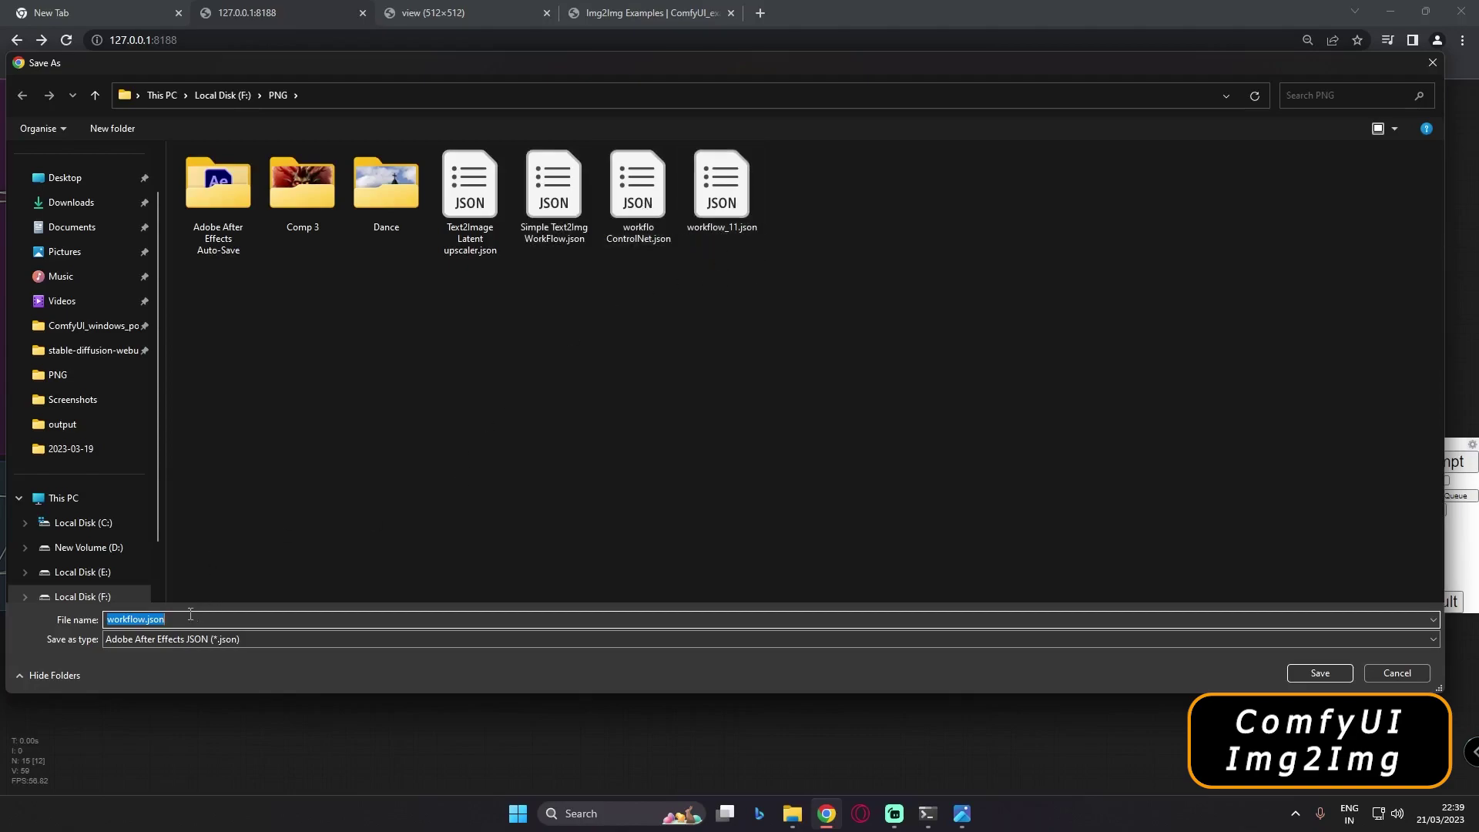
{"action": "type", "text": "img2img Latent Hires fix"}
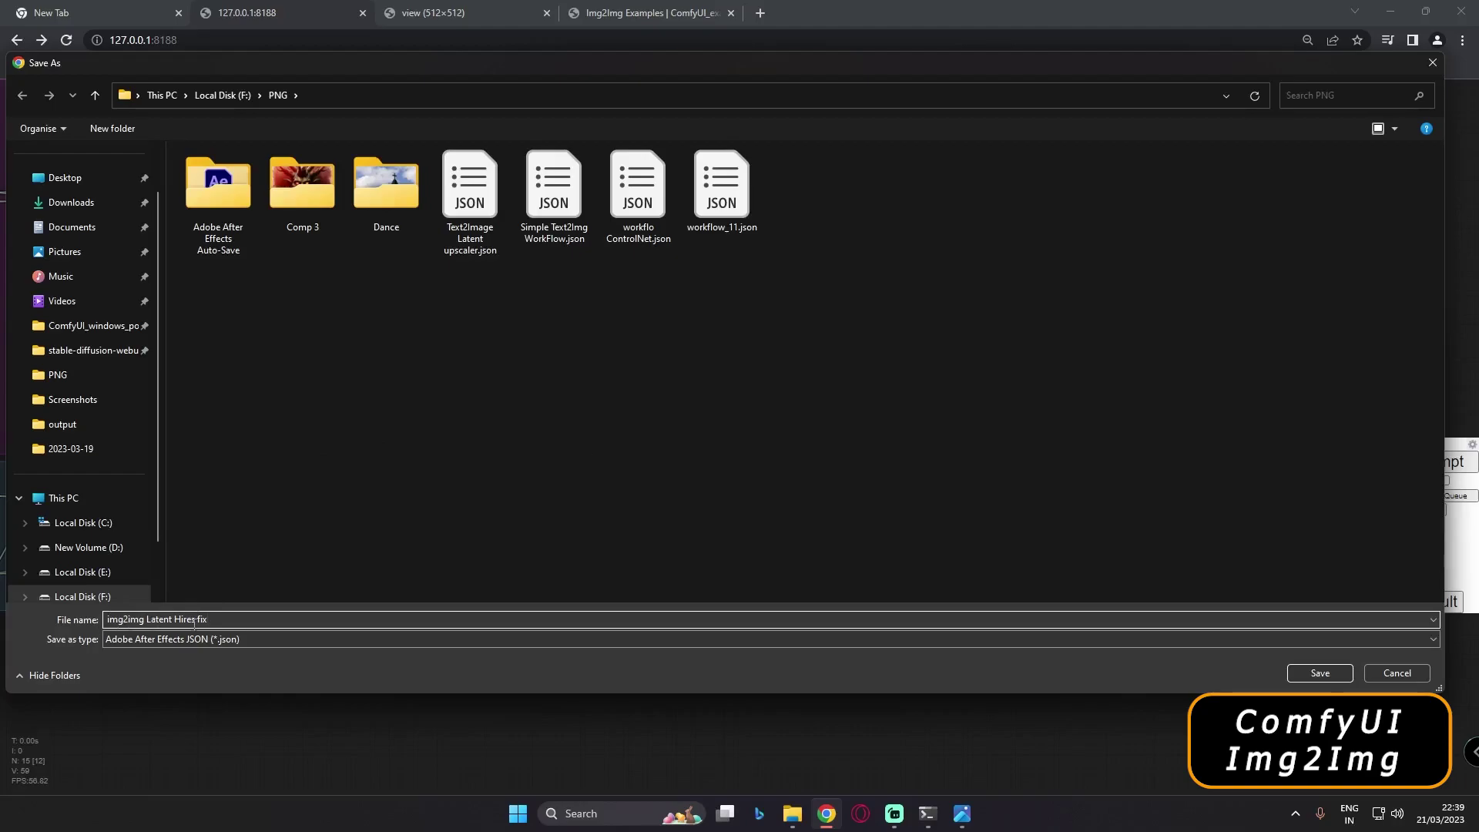
{"action": "left_click", "coordinate": [1327, 675]}
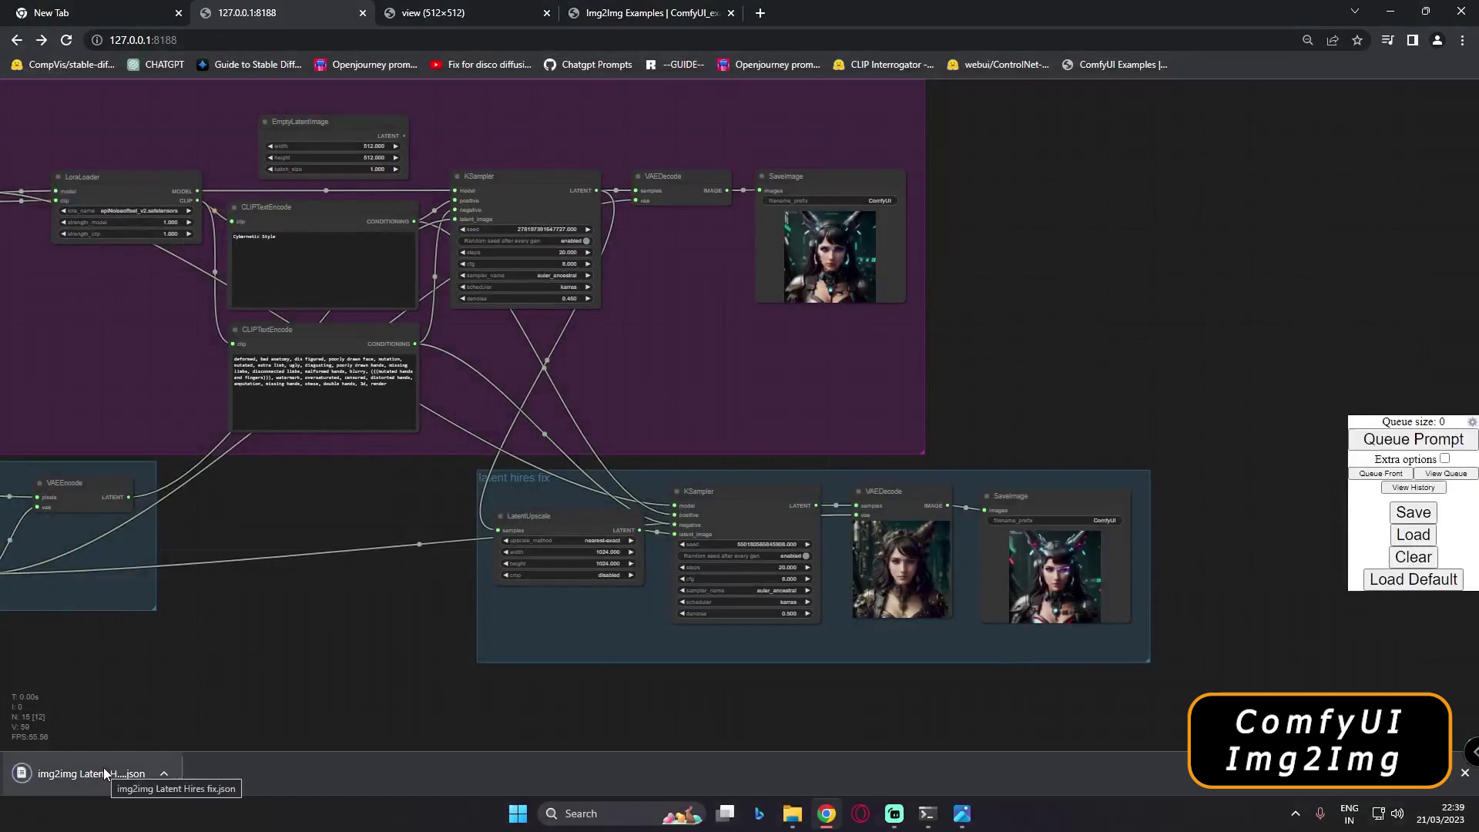
{"action": "scroll", "coordinate": [554, 699], "scroll_direction": "up", "scroll_amount": 3}
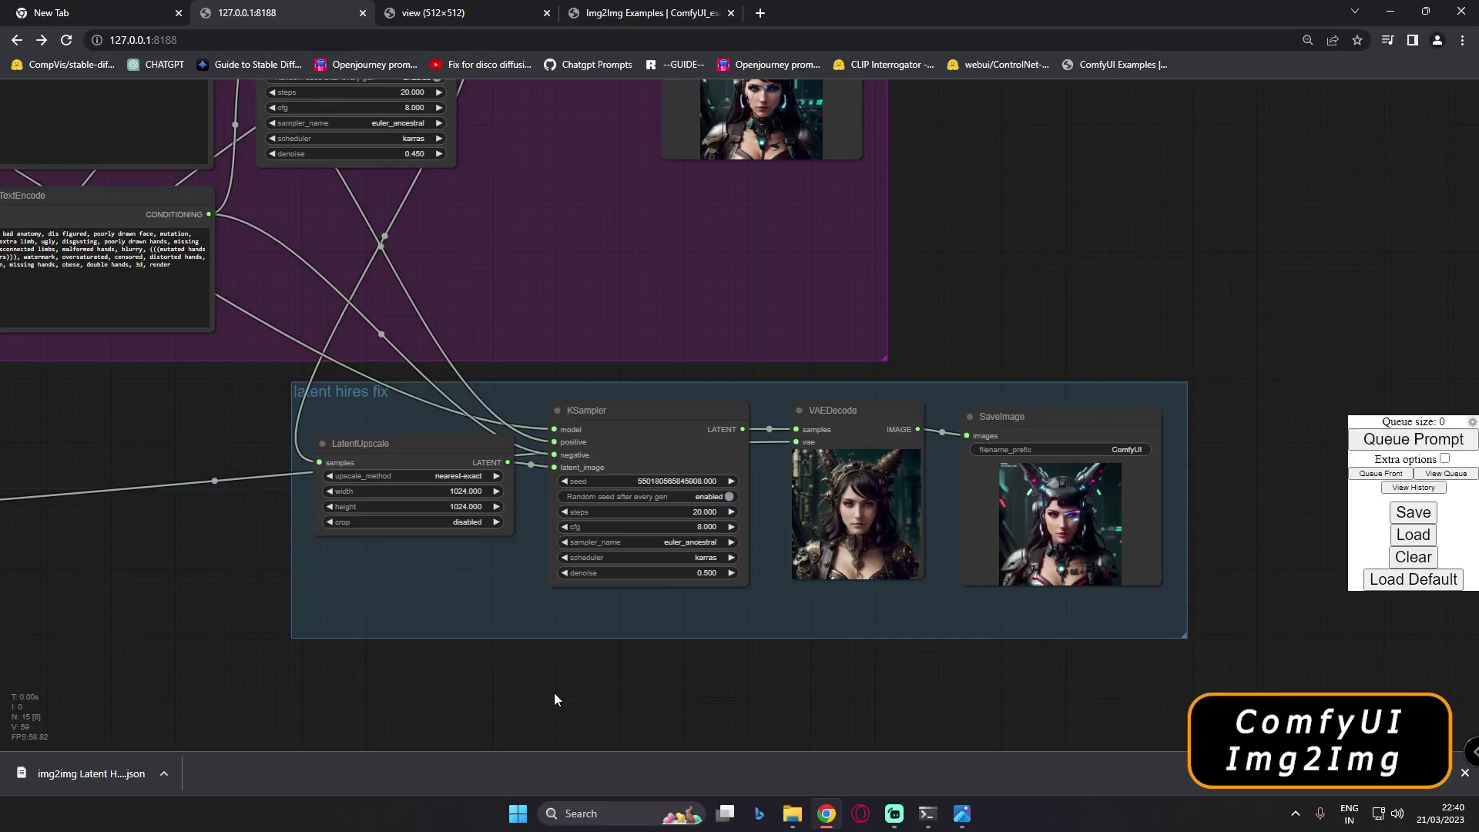
{"action": "scroll", "coordinate": [555, 698], "scroll_direction": "up", "scroll_amount": 2}
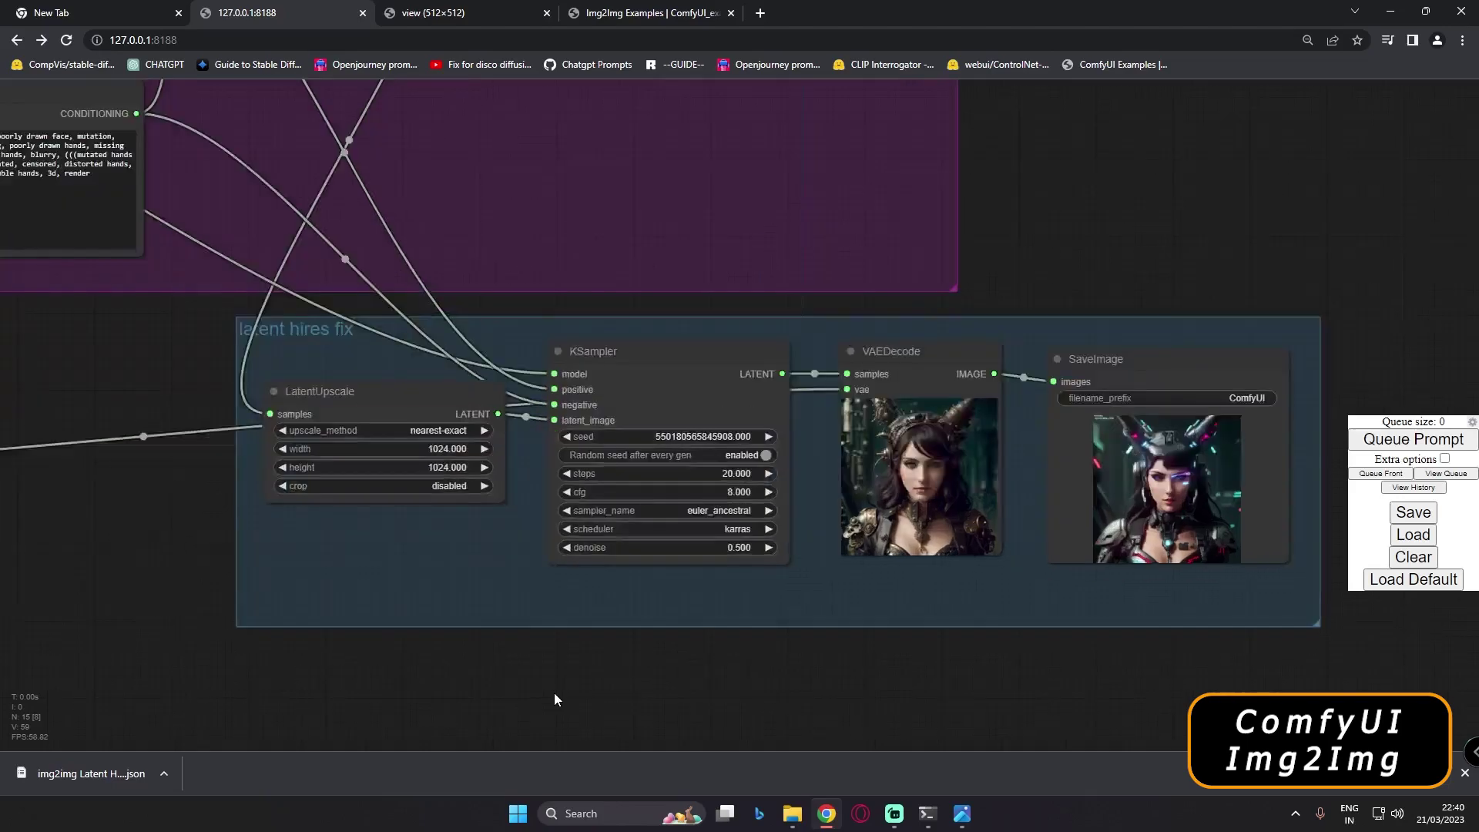